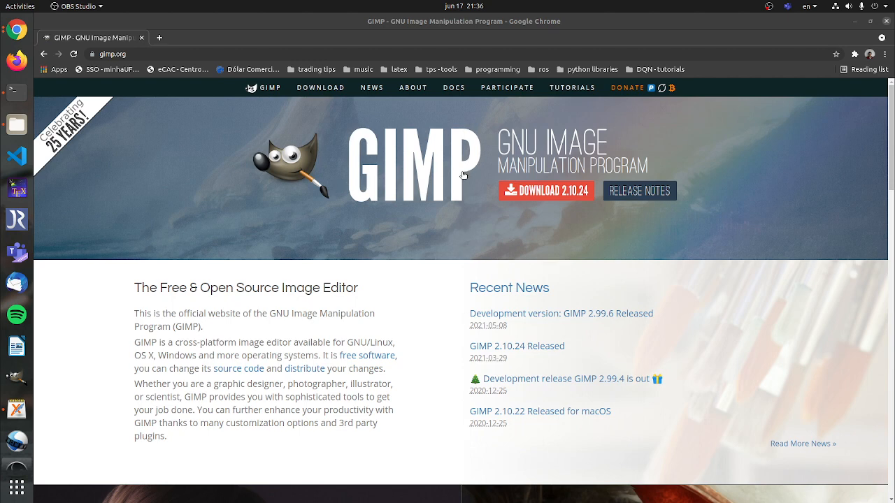
- Open cave.png from the Documents/mapas folder in the image viewer to examine the map
left_click_drag(559, 21, 0, 144)
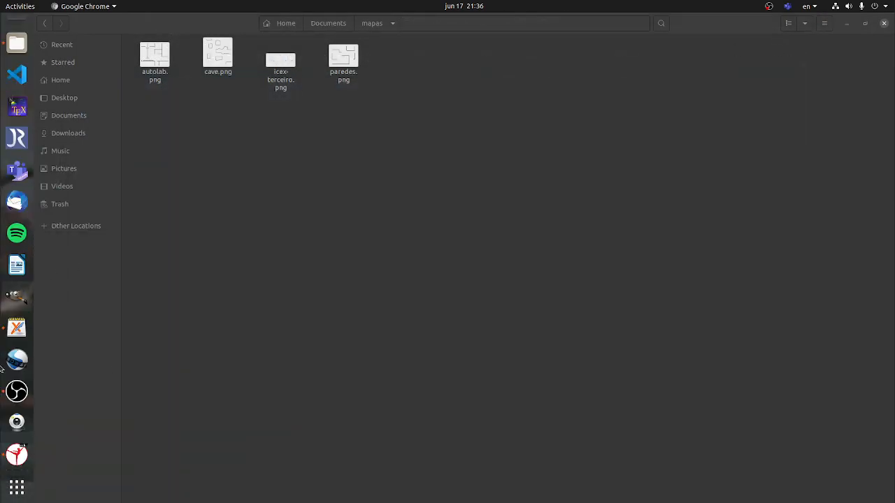
left_click(17, 456)
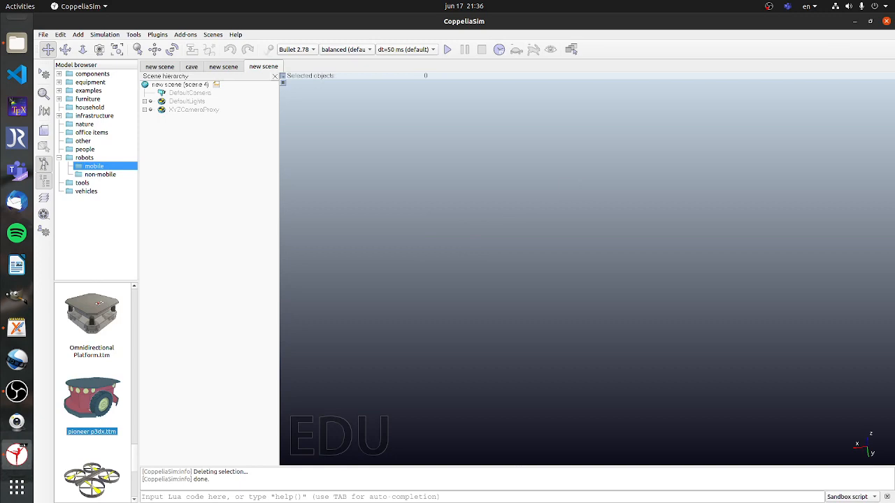
left_click(854, 21)
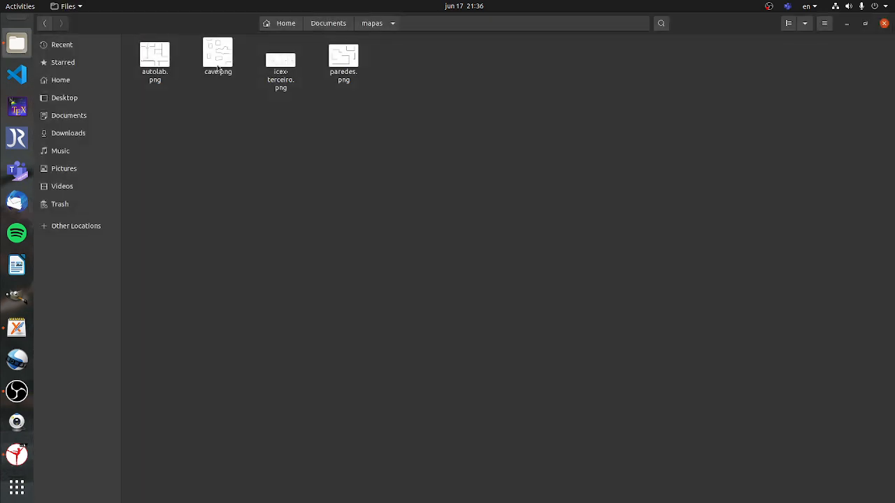
double_click(218, 63)
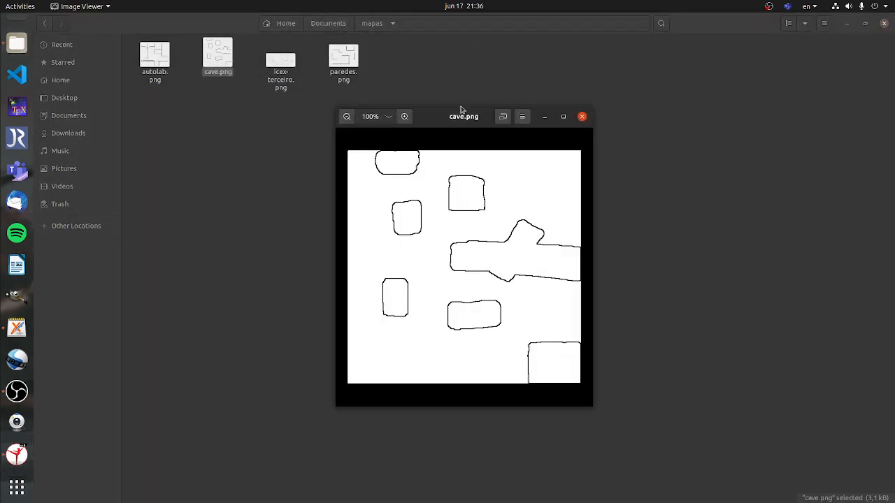
left_click_drag(479, 121, 423, 136)
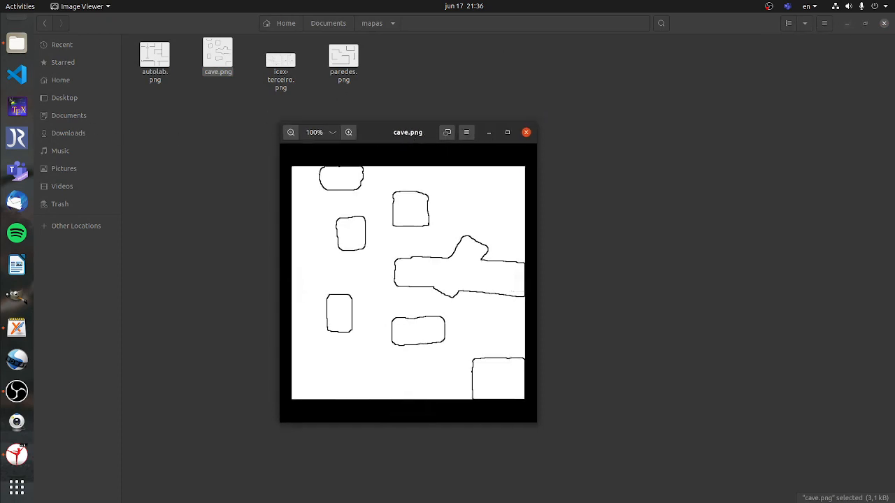
- Switch to GIMP and open cave.png from the Documents/mapas folder
left_click(17, 296)
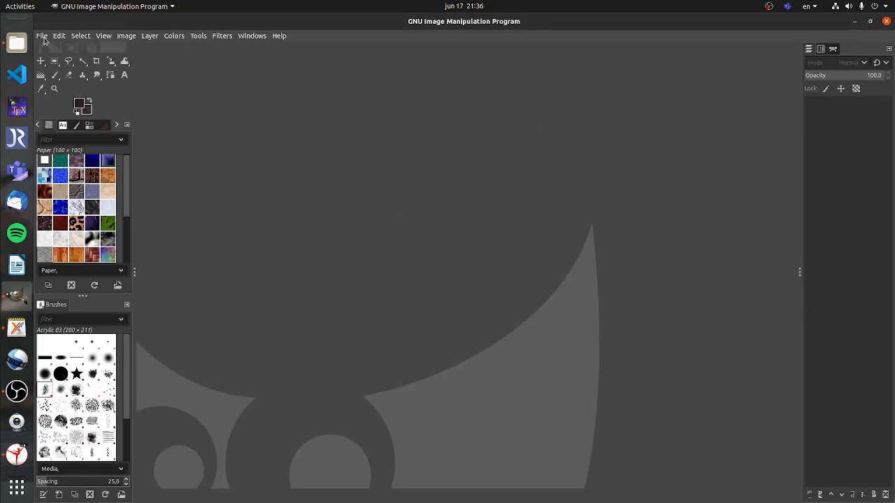
left_click(42, 36)
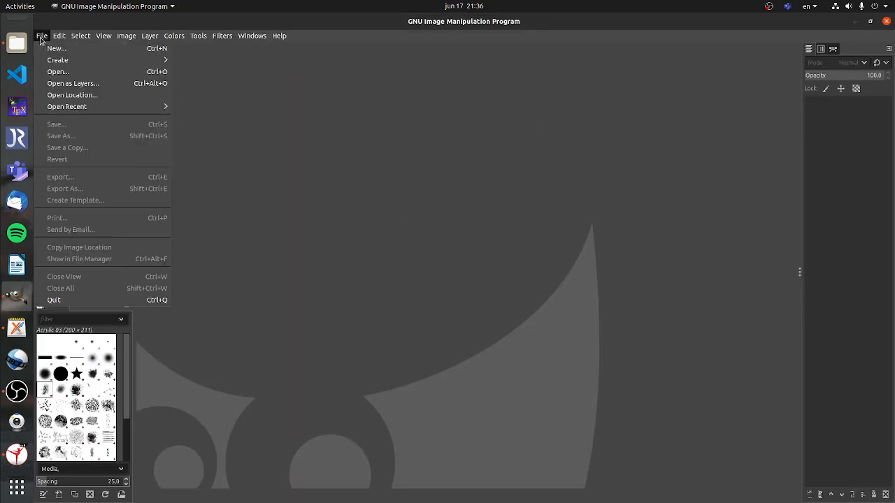
left_click(58, 72)
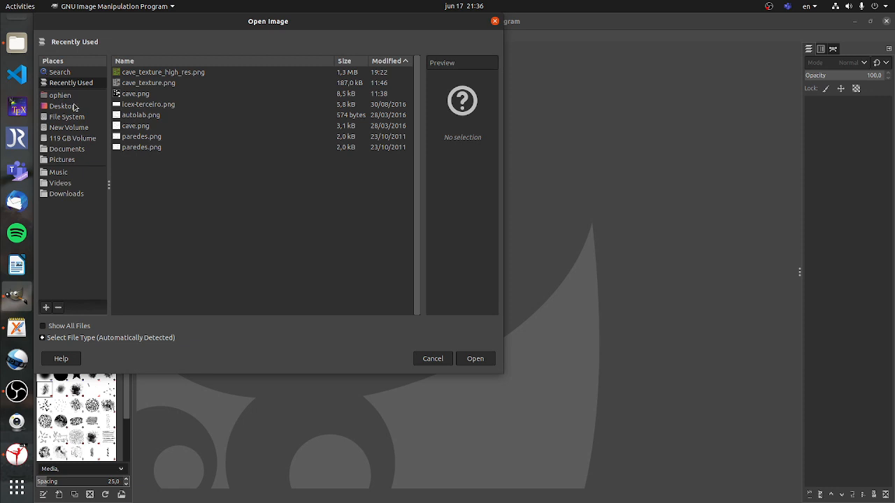
left_click(74, 106)
left_click(147, 85)
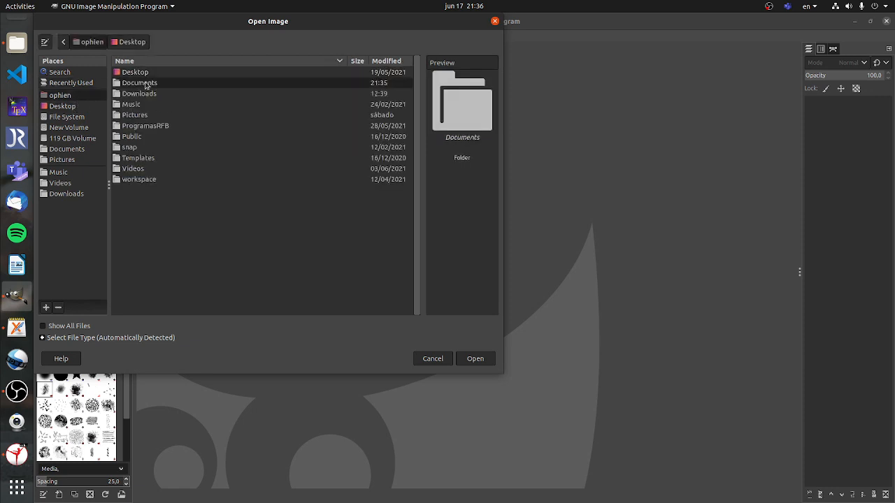
double_click(146, 85)
double_click(145, 115)
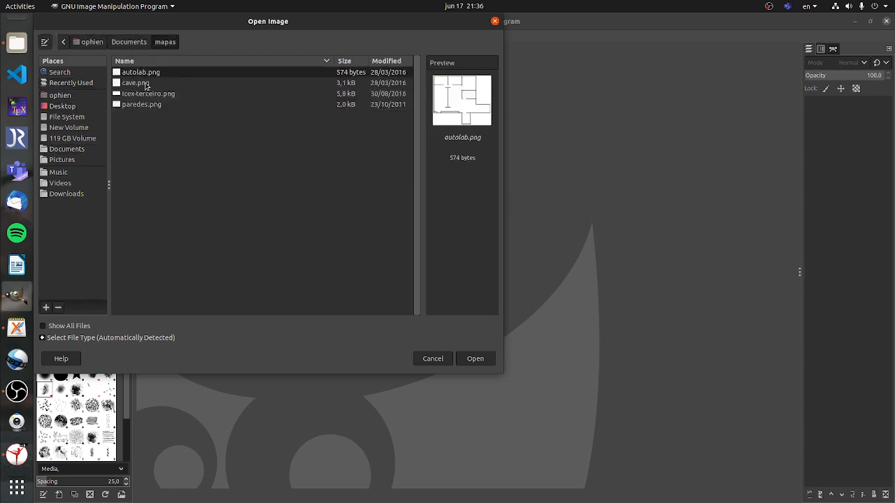
left_click(146, 85)
left_click(481, 358)
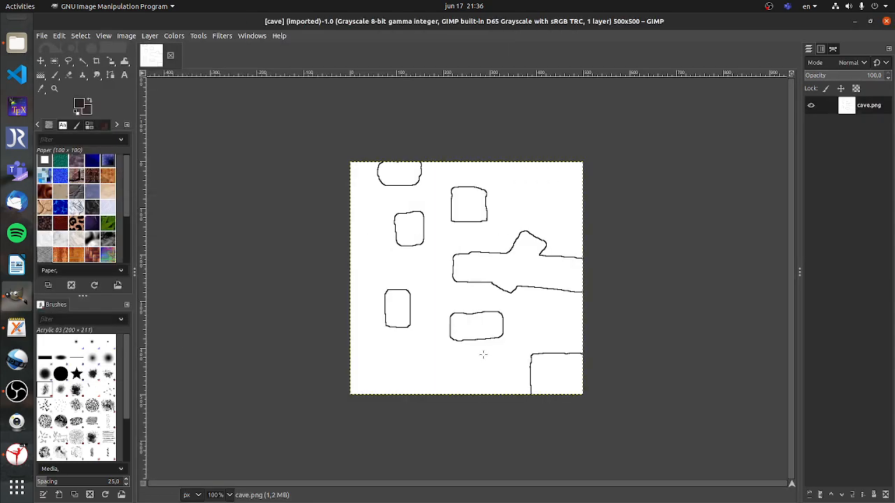
- Select the whole image and shrink the selection by 10 px
scroll(478, 260, "up", 1)
scroll(477, 260, "down", 1)
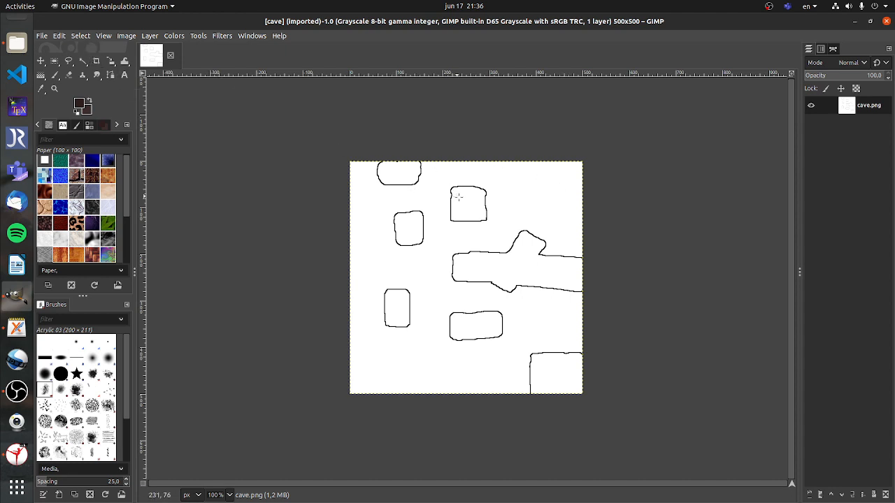
key("super")
left_click(558, 178)
scroll(454, 193, "up", 1)
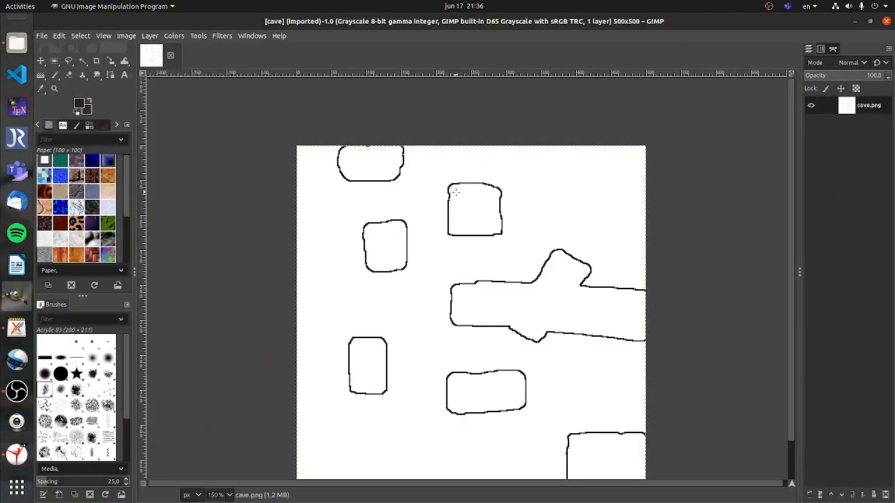
scroll(434, 235, "down", 1)
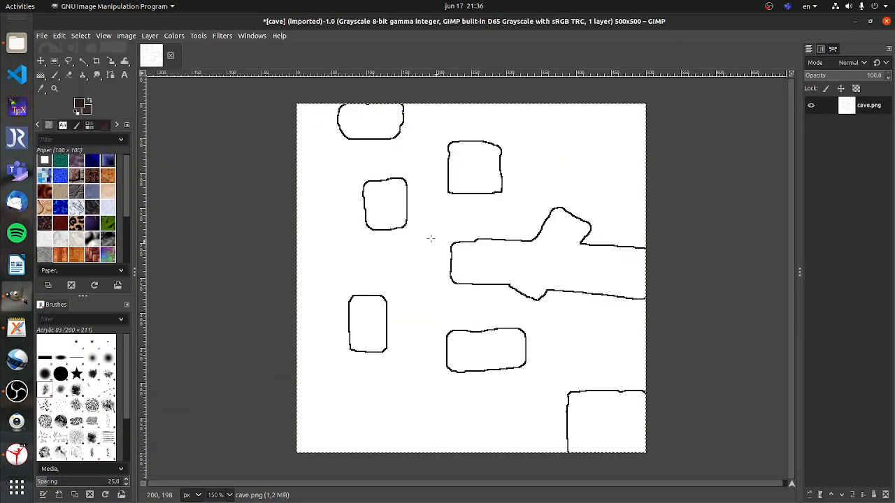
left_click(81, 36)
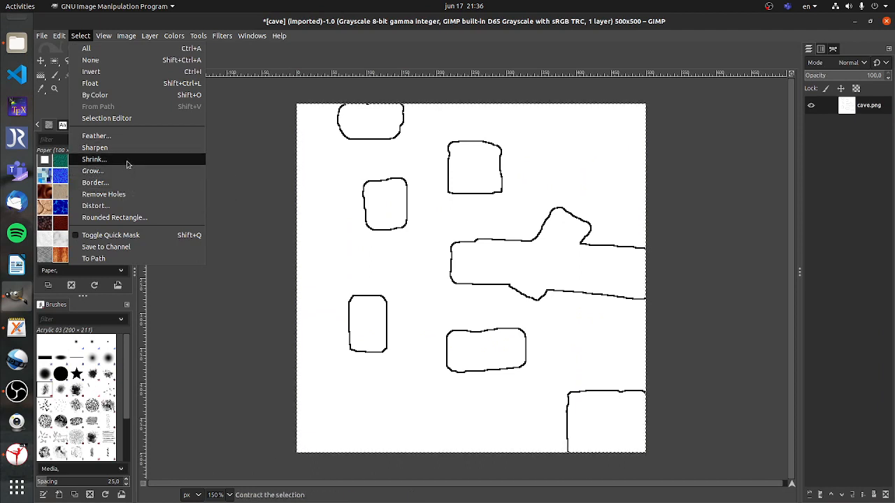
left_click(105, 159)
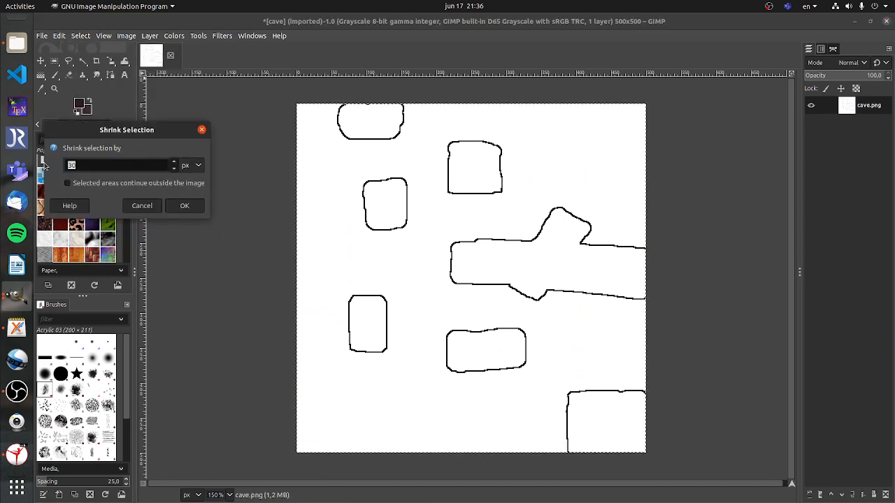
type("10")
key("Return")
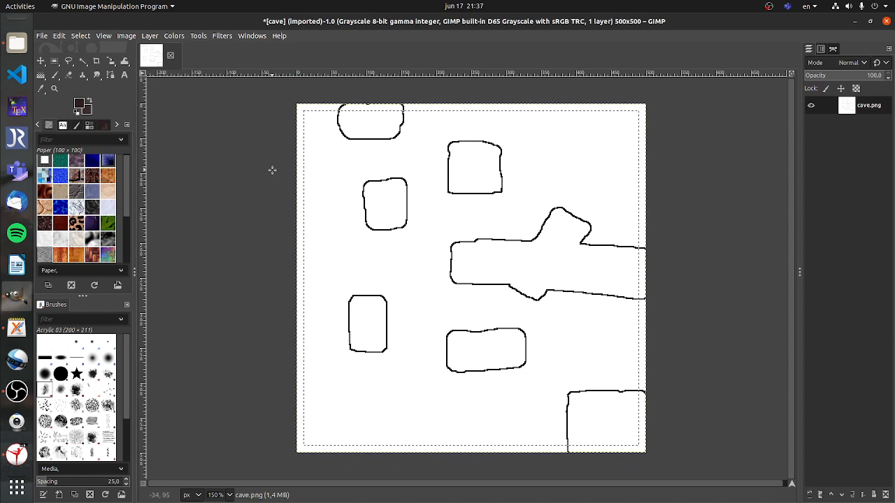
- Convert the shrunken selection into a border selection running around the image's edge
left_click(90, 39)
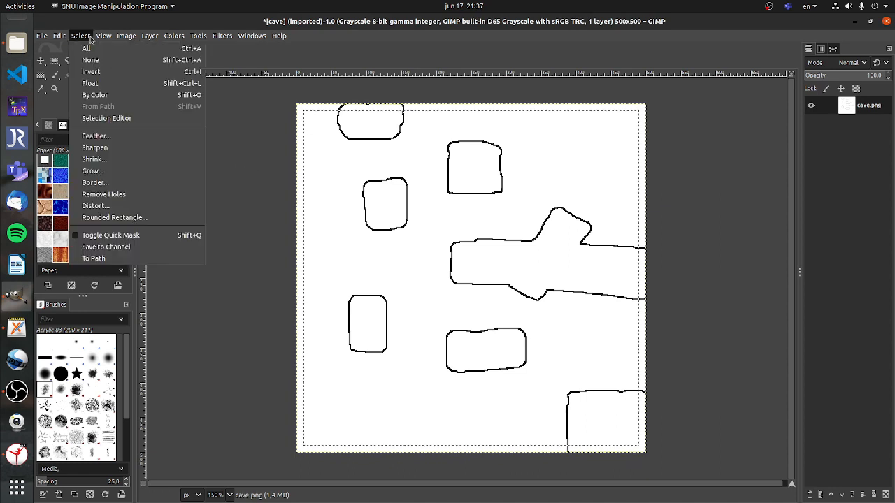
left_click(110, 183)
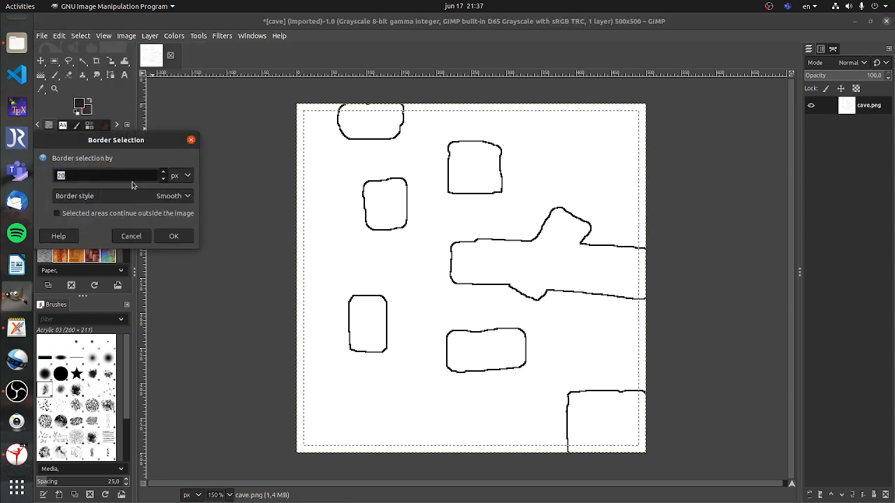
left_click(184, 236)
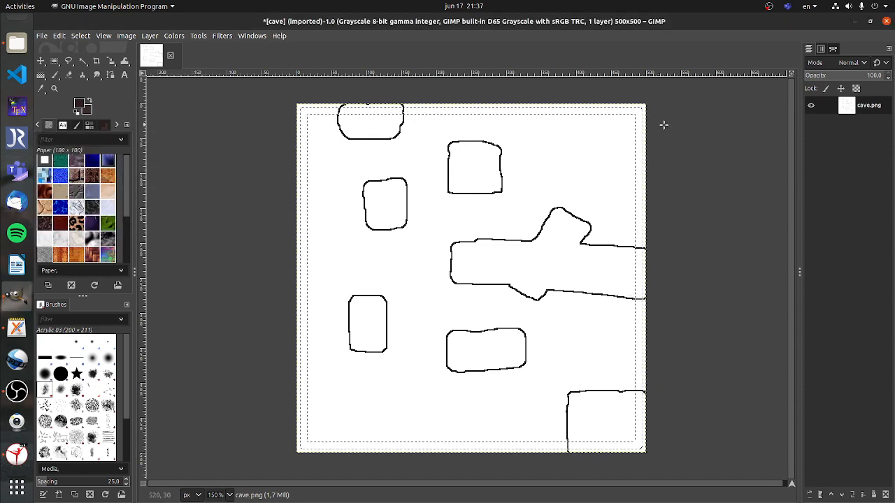
- Add a new layer and fill the border selection on it with black
left_click(820, 497)
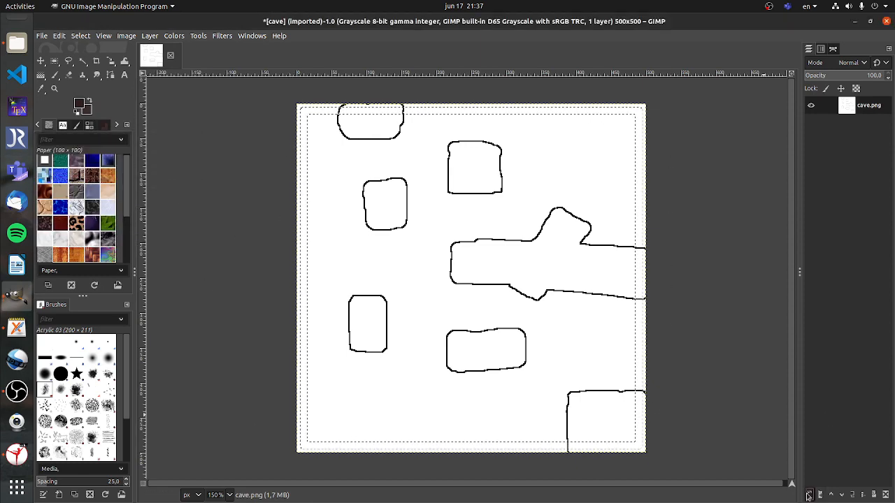
left_click(874, 489)
left_click(80, 104)
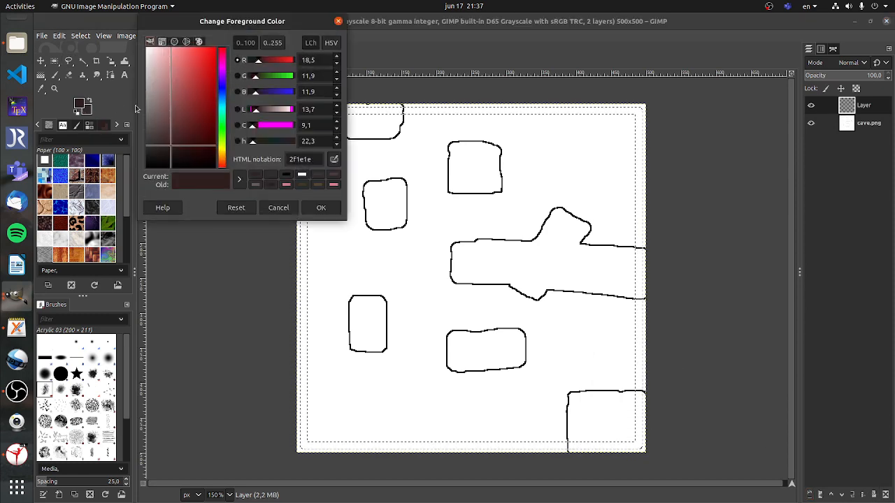
left_click_drag(154, 115, 143, 196)
left_click(321, 207)
left_click_drag(80, 103, 445, 196)
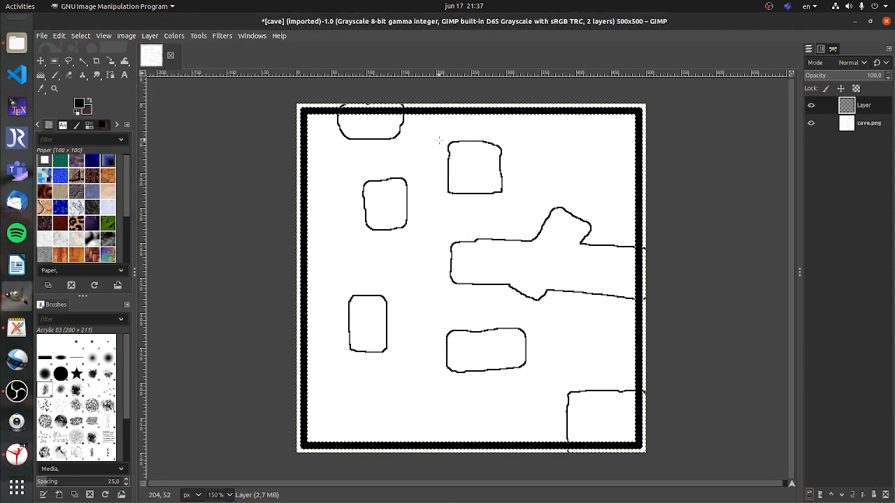
- Clear the border selection, fuzzy-select the margin outside the black frame, and delete its contents on the cave.png layer
key("ctrl+shift+a")
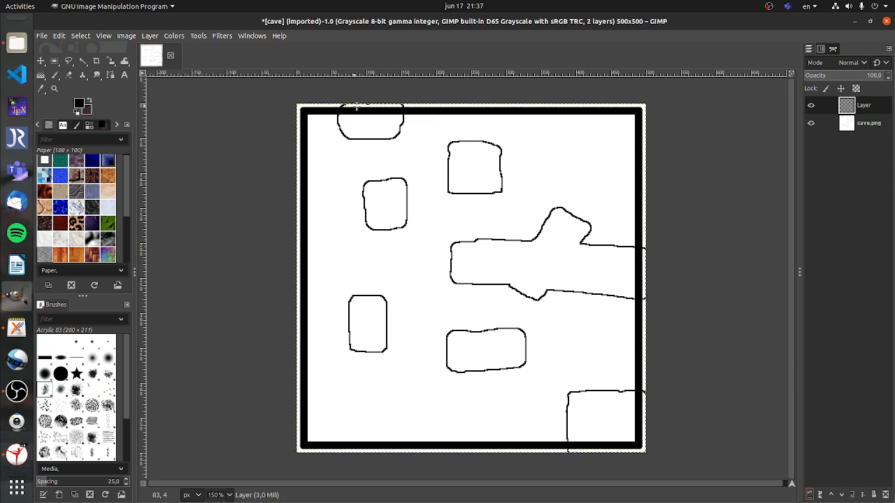
left_click(83, 61)
left_click(533, 105)
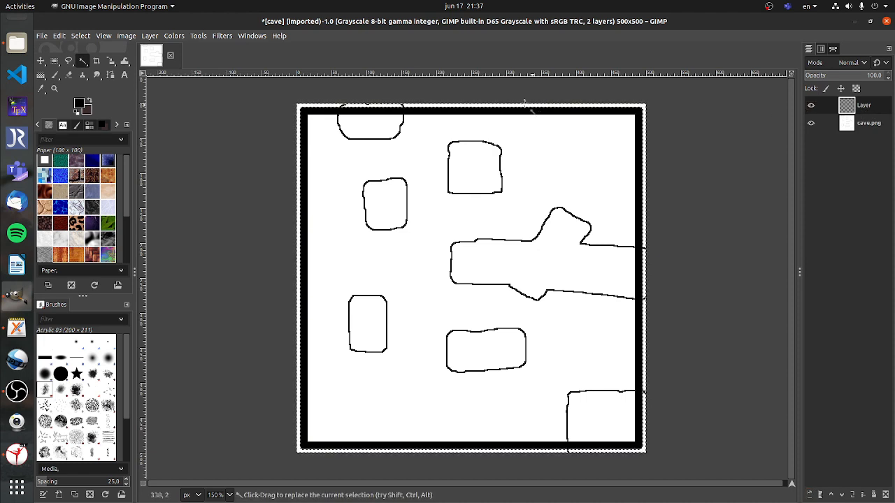
key("Delete")
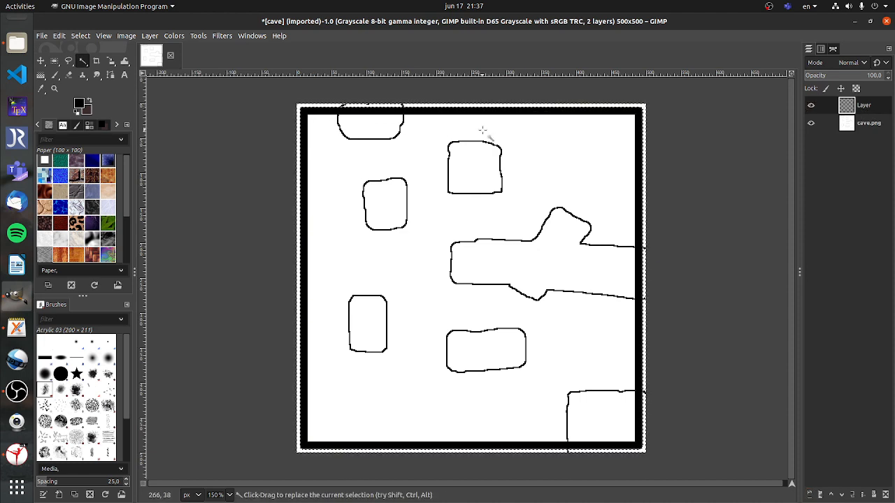
left_click(865, 124)
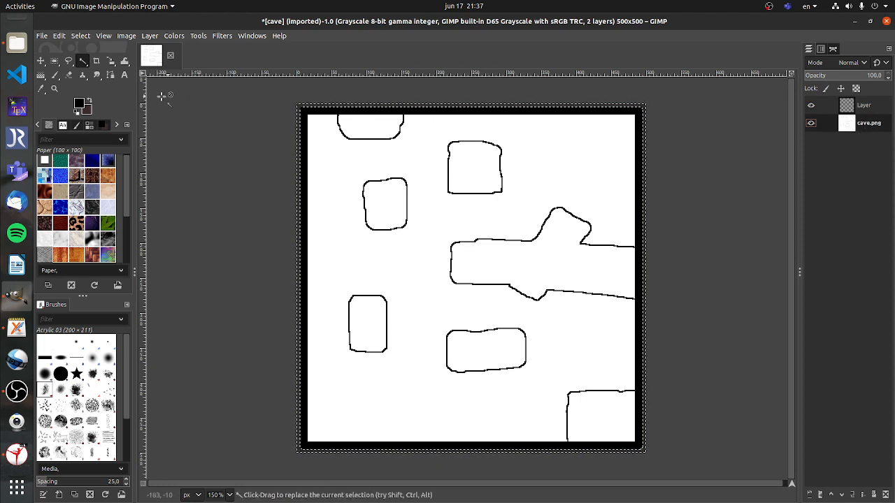
- Set the foreground colour to white and fill the selected outer margin of the cave.png layer
left_click(82, 106)
left_click_drag(184, 83, 146, 47)
left_click(320, 208)
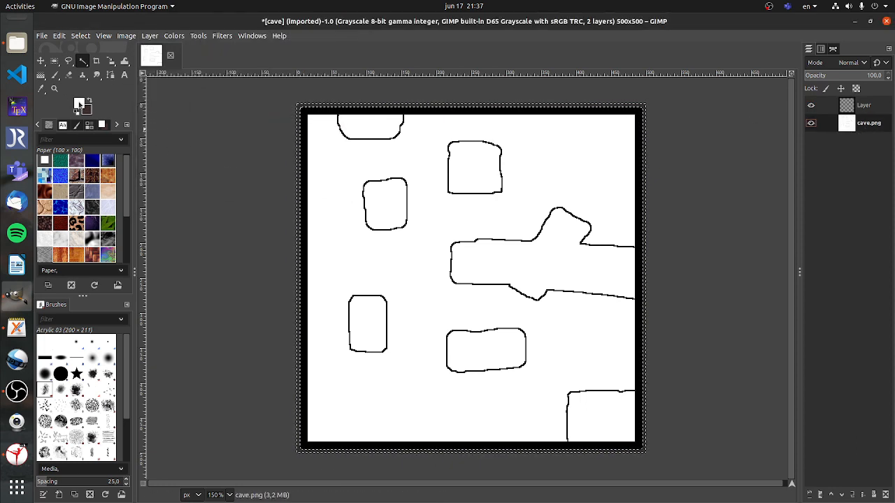
left_click_drag(80, 105, 468, 187)
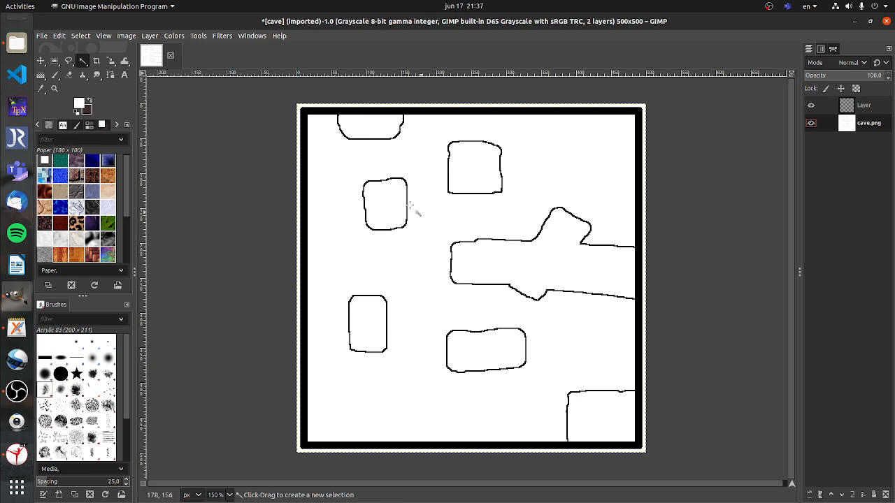
- Create a new layer from everything visible and delete the original frame layer and cave.png layer
left_click(381, 121)
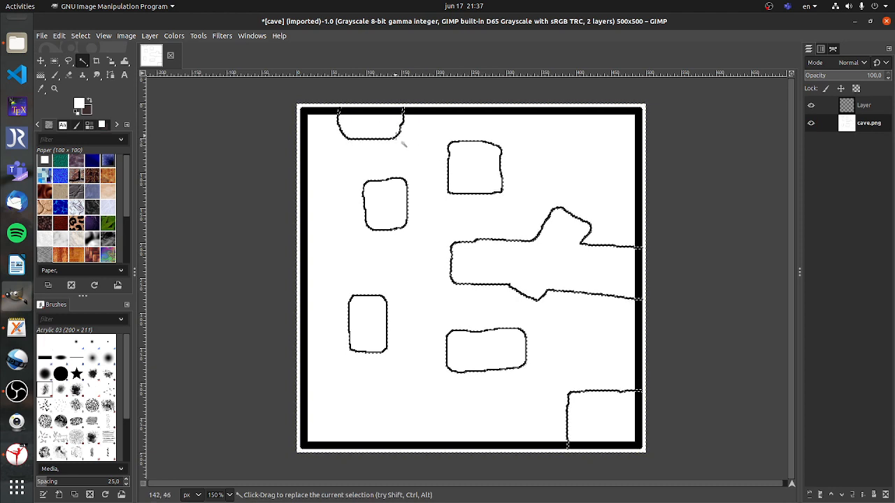
left_click(865, 106)
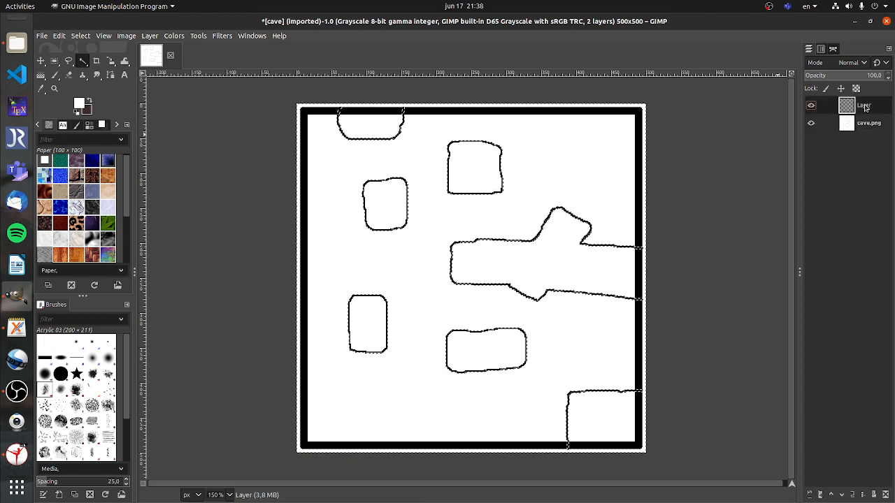
key("ctrl+shift+a")
right_click(865, 106)
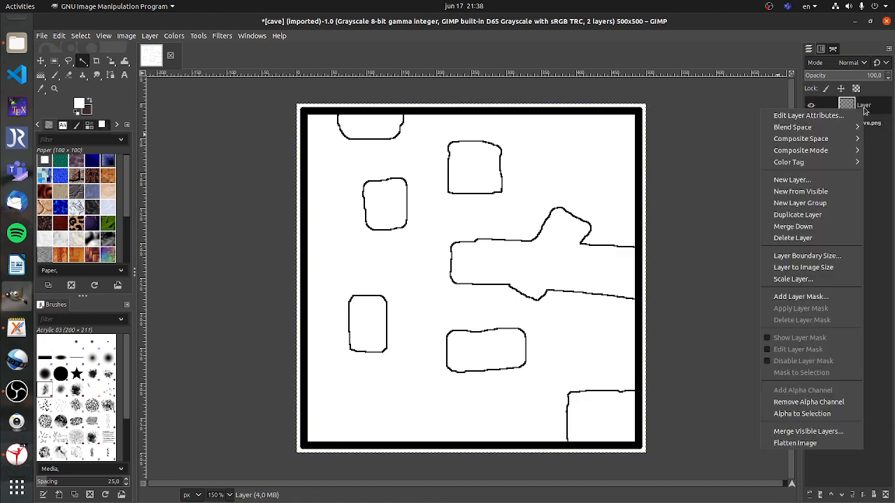
left_click(841, 193)
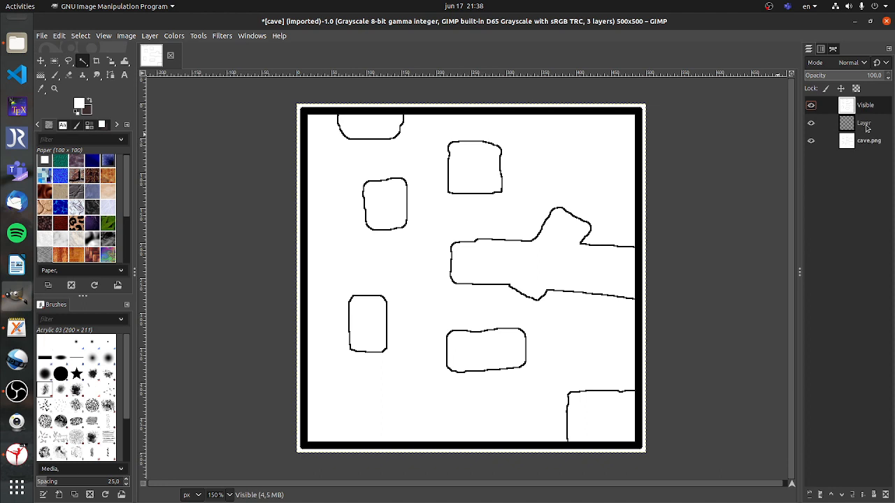
left_click(885, 495)
left_click(885, 495)
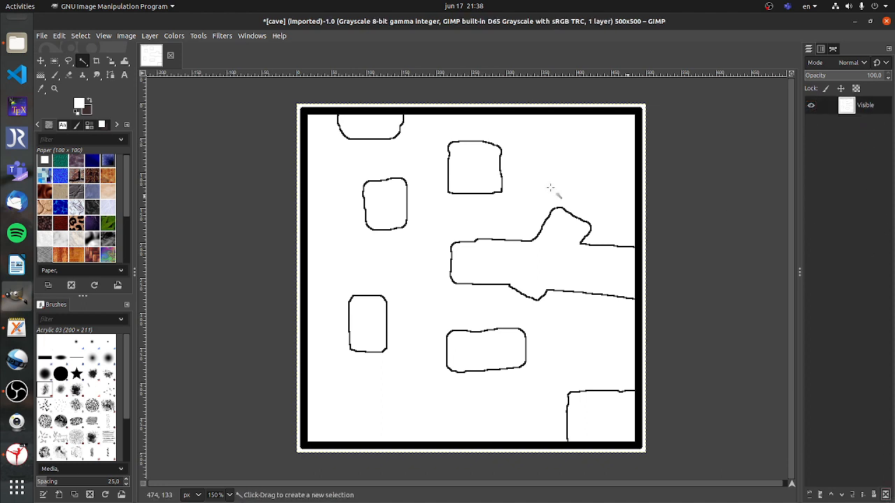
- Add the interiors of all the outlined obstacles inside the frame to the fuzzy selection
left_click(387, 128, "shift")
left_click(466, 160, "shift")
left_click(394, 205, "shift")
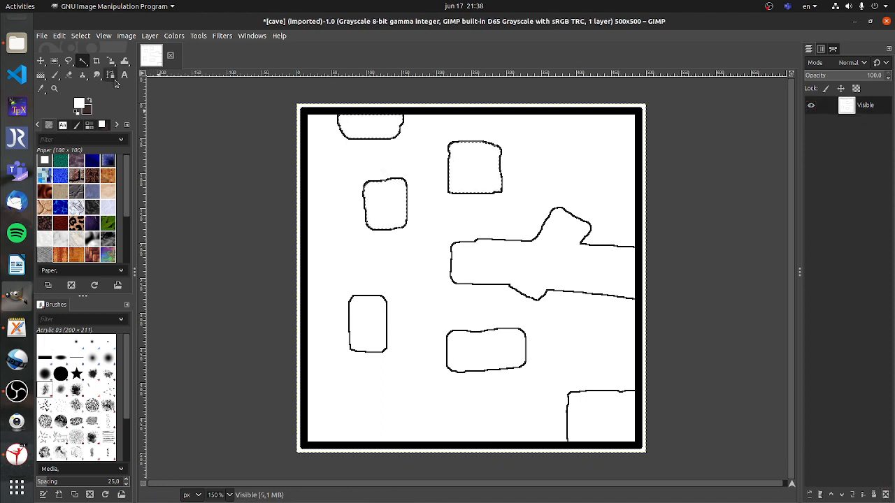
left_click(375, 318, "shift")
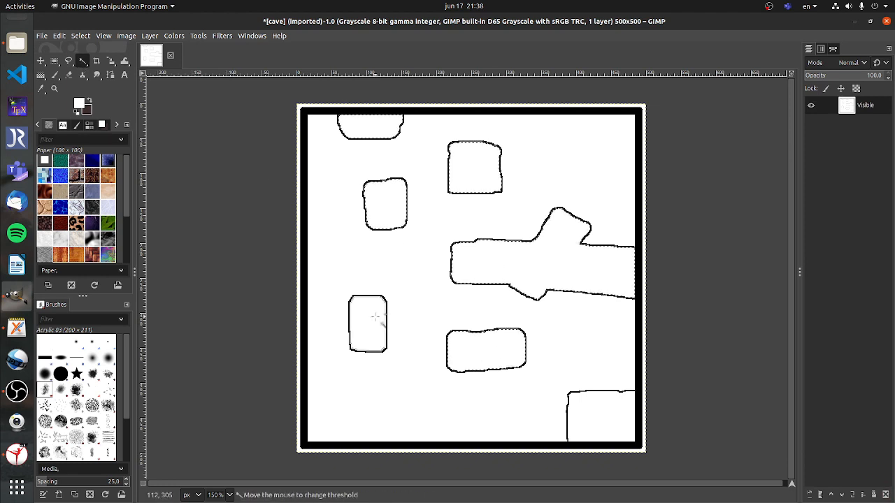
left_click(601, 422, "shift")
- Set the foreground colour to black (000000), fill the selected obstacle interiors with it, and clear the selection
left_click(79, 104)
left_click_drag(183, 149, 255, 195)
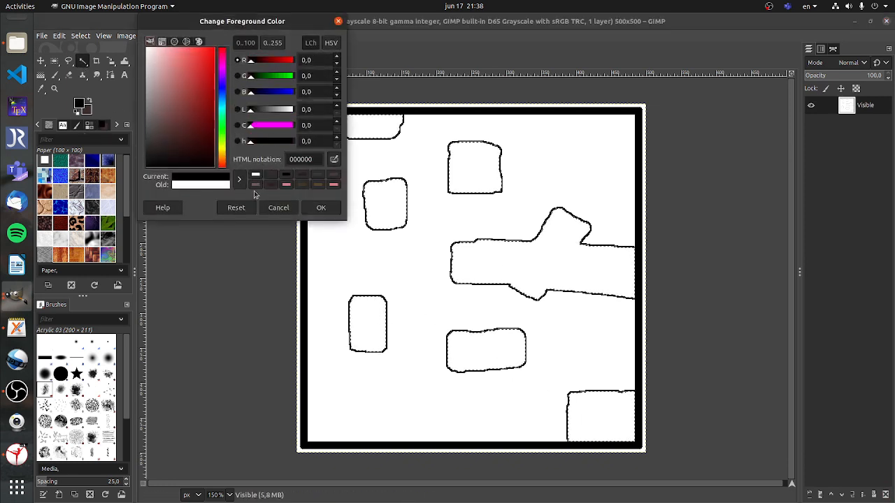
left_click(321, 207)
left_click_drag(79, 103, 459, 212)
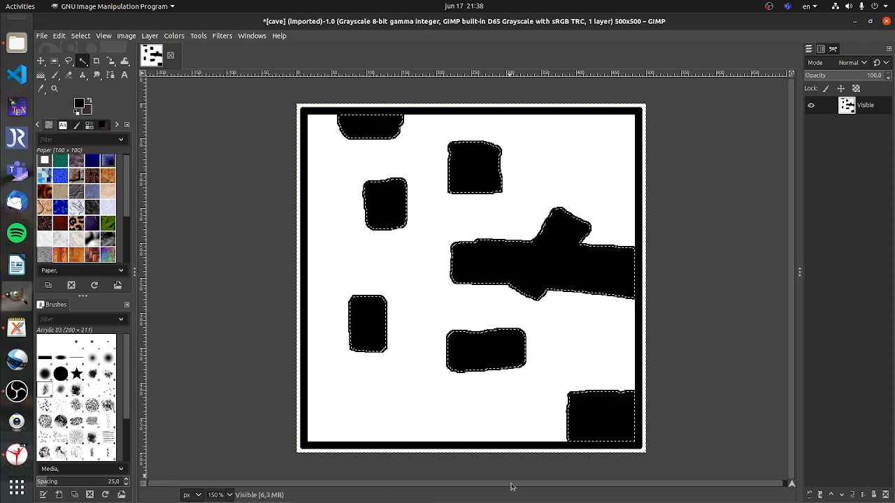
key("shift+ctrl+a")
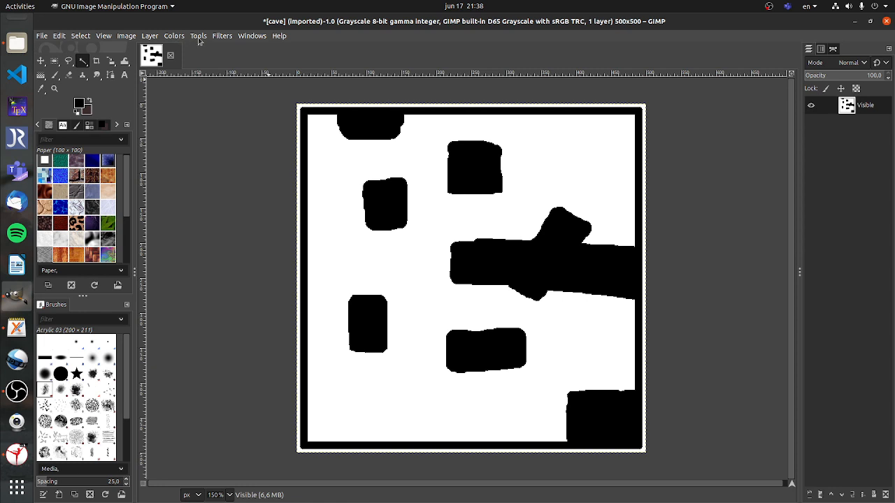
- Convert the image to RGB mode and invert its colours
left_click(174, 36)
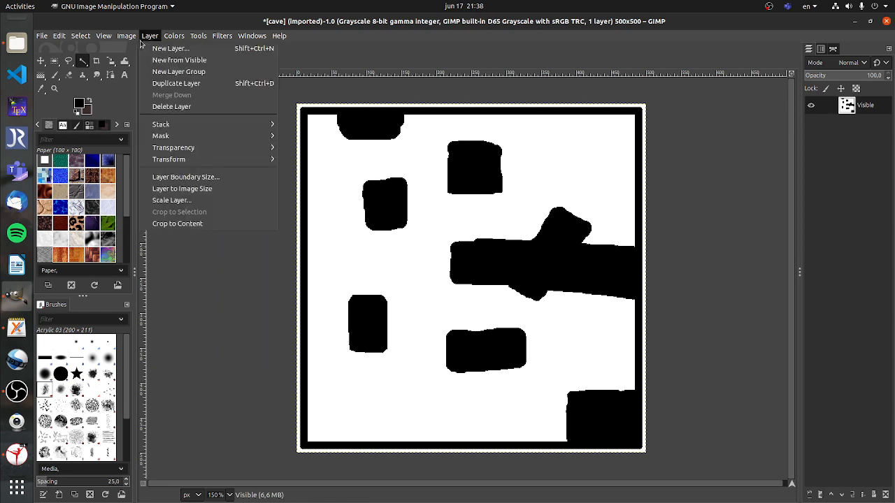
mouse_move(127, 35)
mouse_move(179, 70)
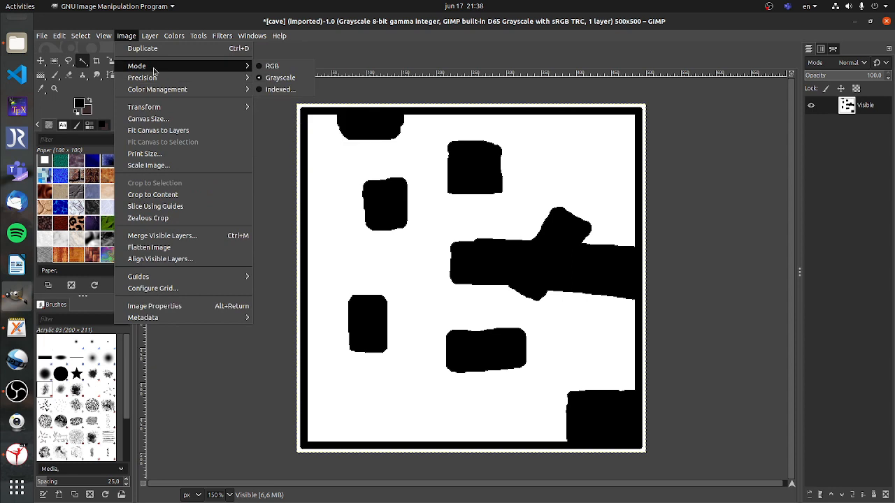
left_click(305, 68)
left_click(175, 37)
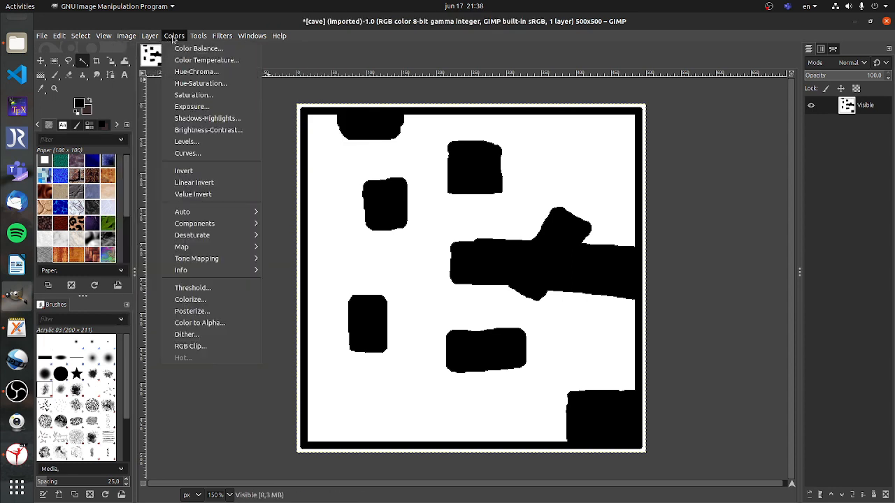
left_click(184, 171)
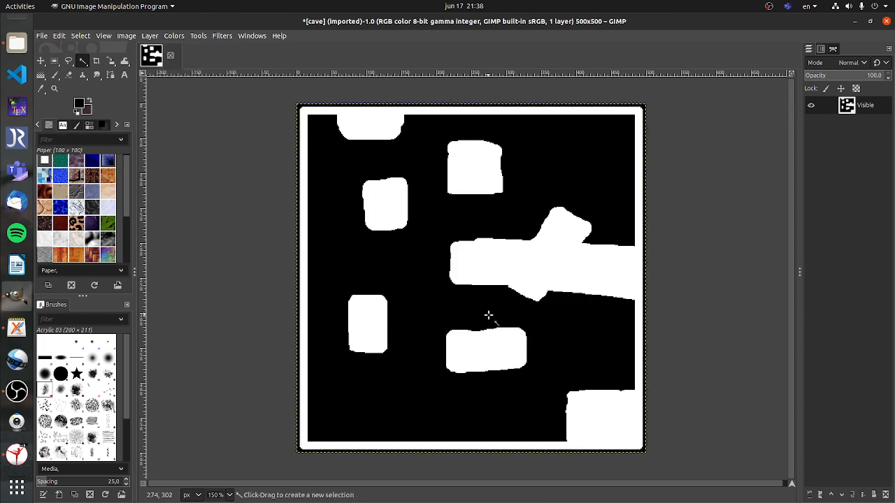
- Export the inverted map as cave.png in the mapas folder, replacing the existing file and keeping the default PNG options
left_click(42, 36)
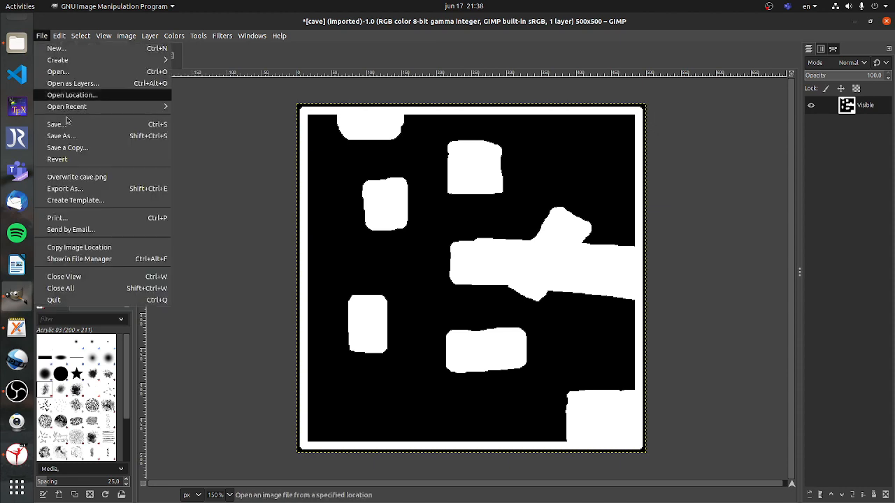
left_click(65, 189)
left_click(329, 190)
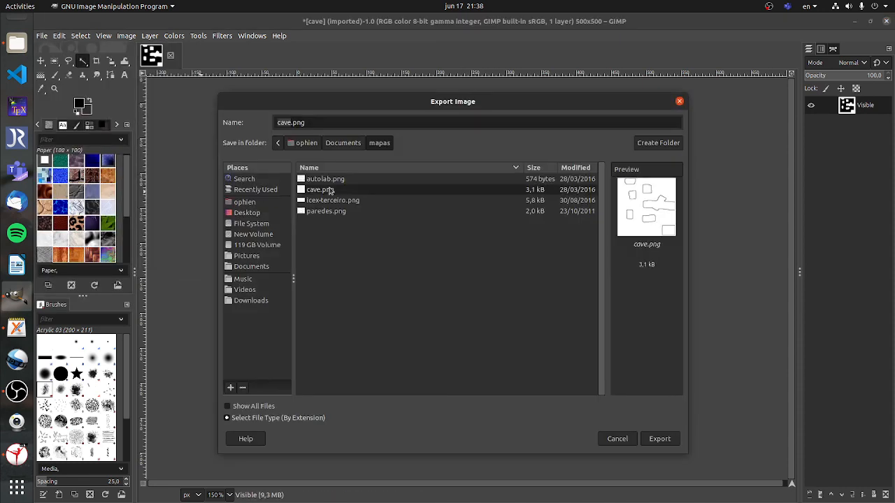
left_click(660, 438)
left_click(521, 300)
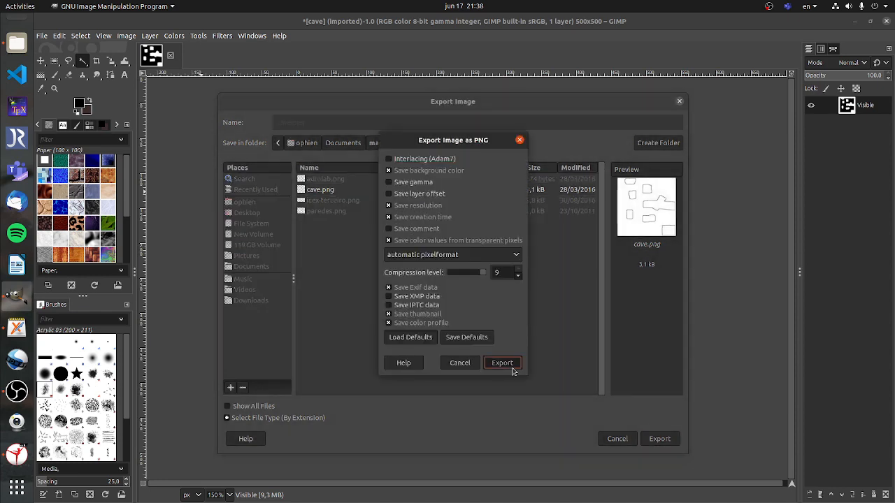
left_click(514, 362)
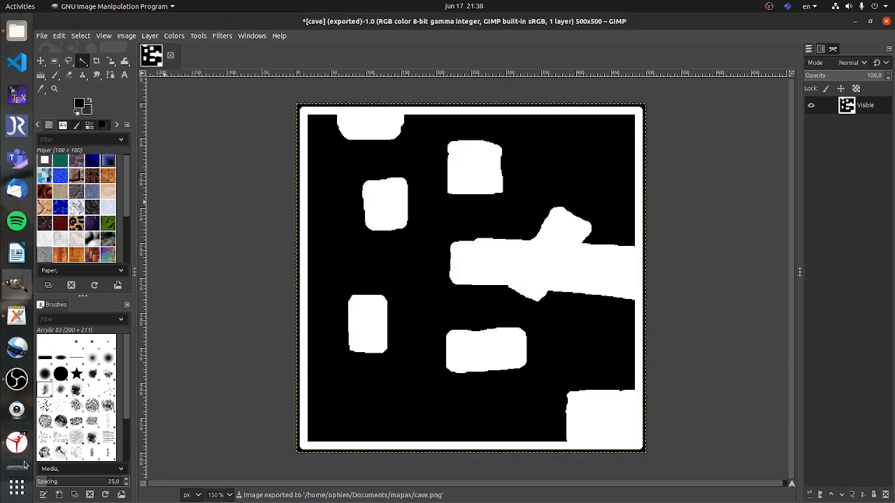
- Switch to CoppeliaSim and import cave.png from the mapas folder as a heightfield with X-size 10 m, Y-size 10 m and Z-scaling 1
left_click(856, 23)
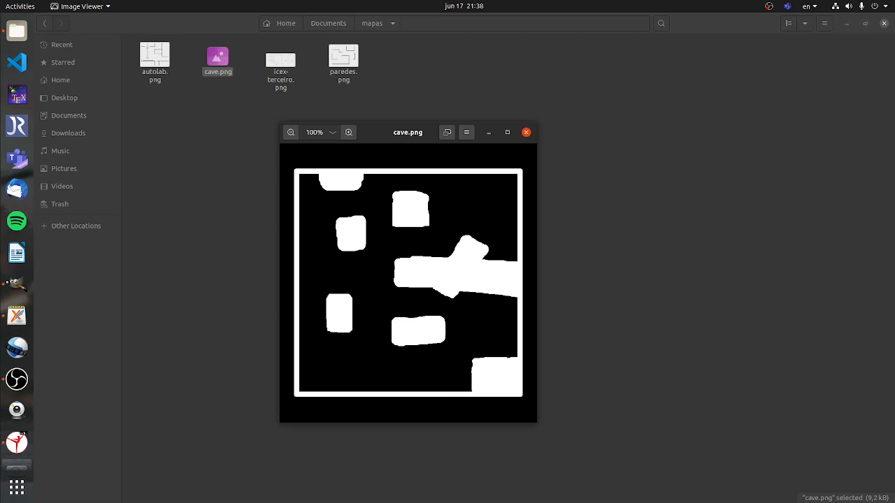
left_click(17, 443)
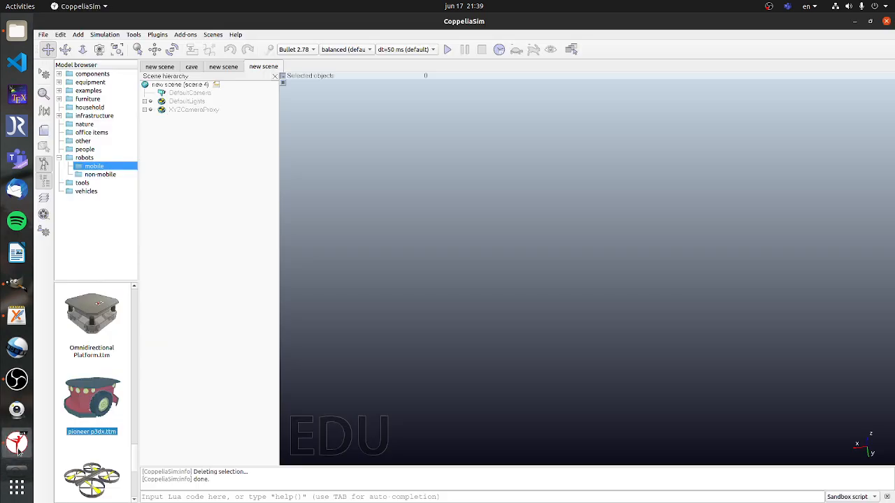
left_click(46, 36)
mouse_move(77, 138)
left_click(158, 153)
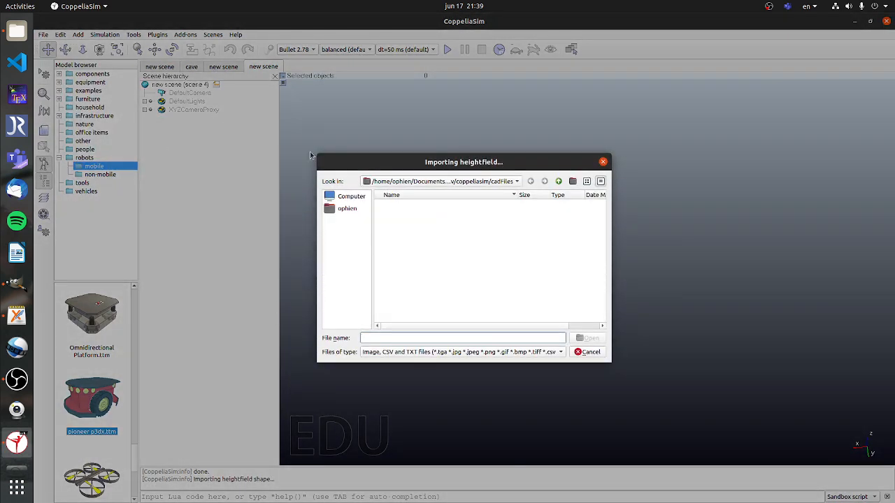
left_click(347, 208)
double_click(399, 213)
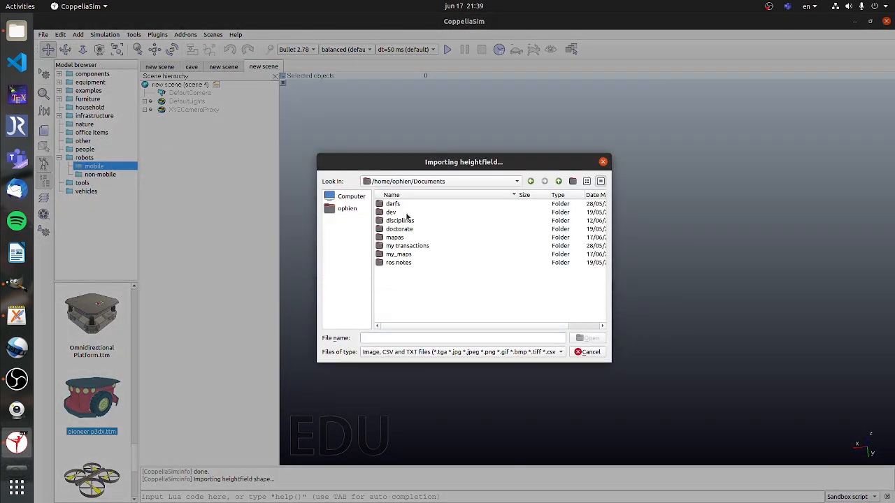
double_click(396, 237)
left_click(403, 221)
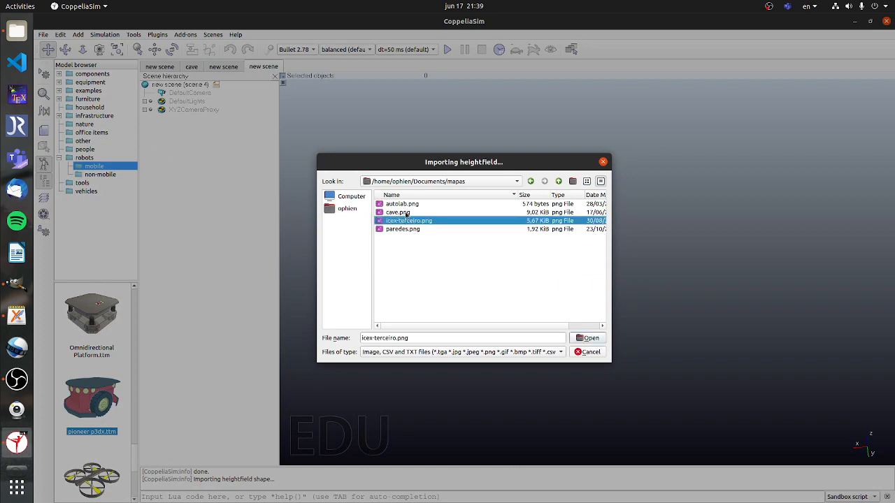
left_click(398, 212)
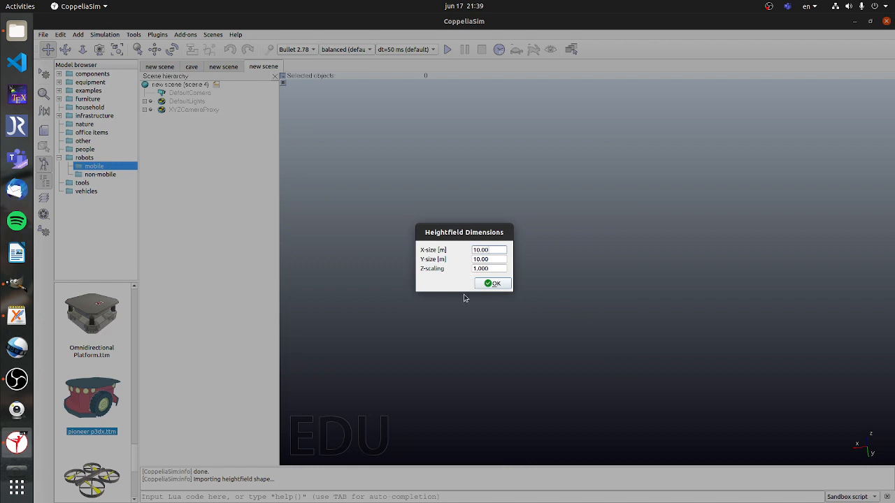
left_click(492, 284)
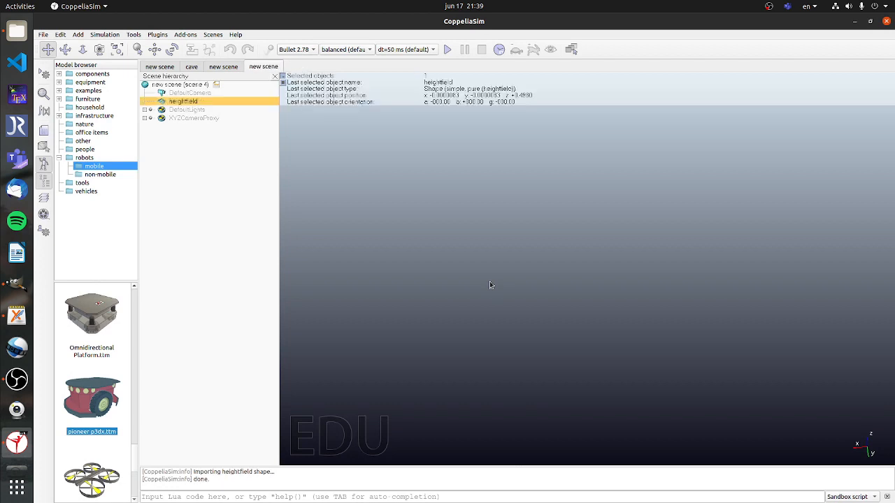
- Locate the imported heightfield in the scene and examine its overall shape and boundary
left_click_drag(595, 313, 709, 321)
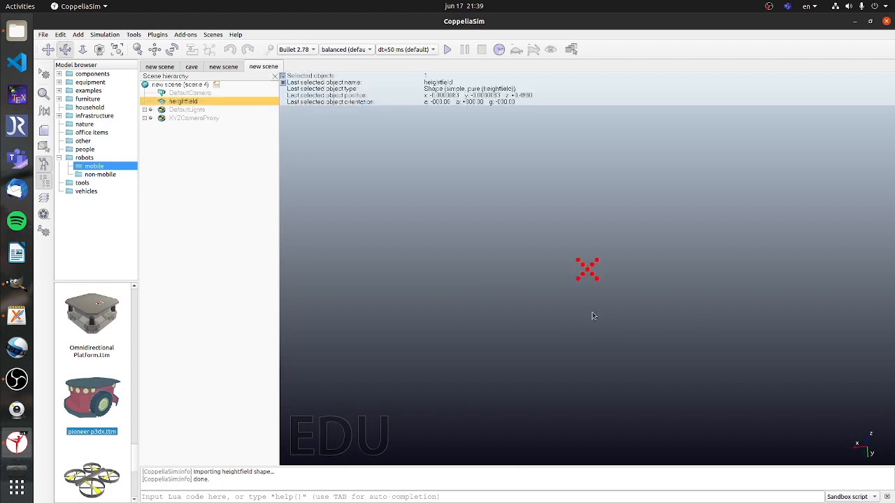
left_click_drag(592, 316, 448, 185)
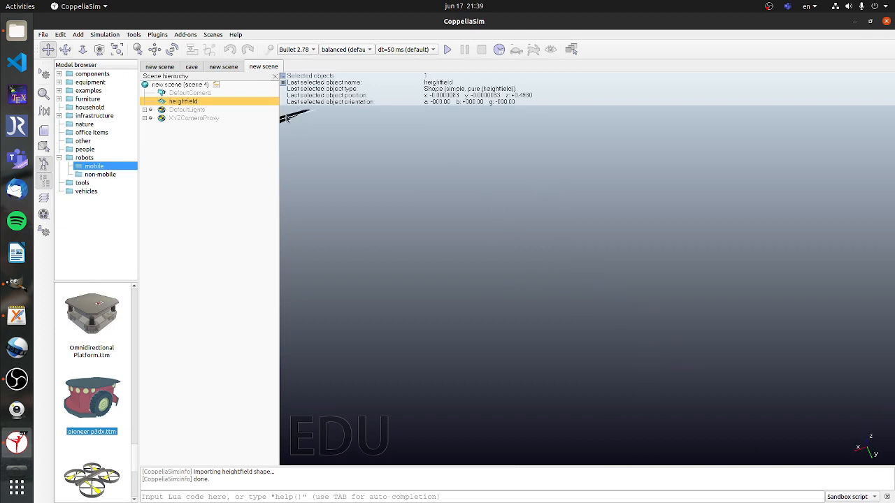
left_click_drag(286, 118, 492, 302)
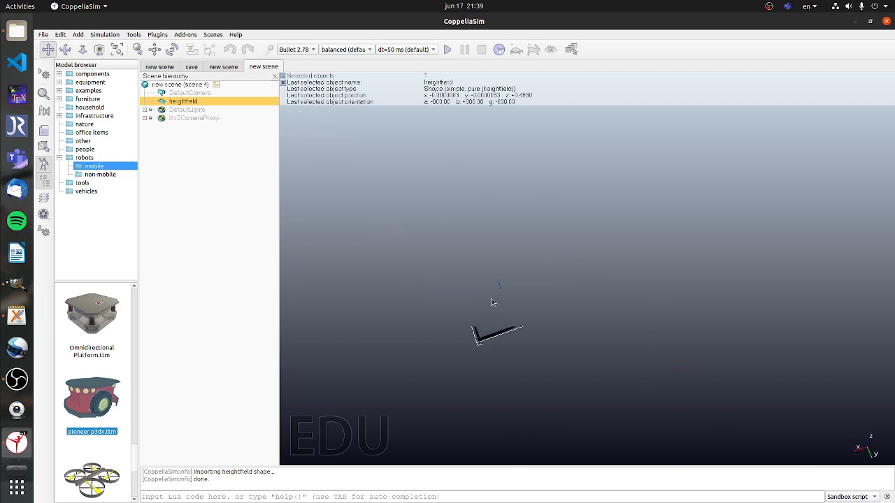
scroll(499, 297, "up", 6)
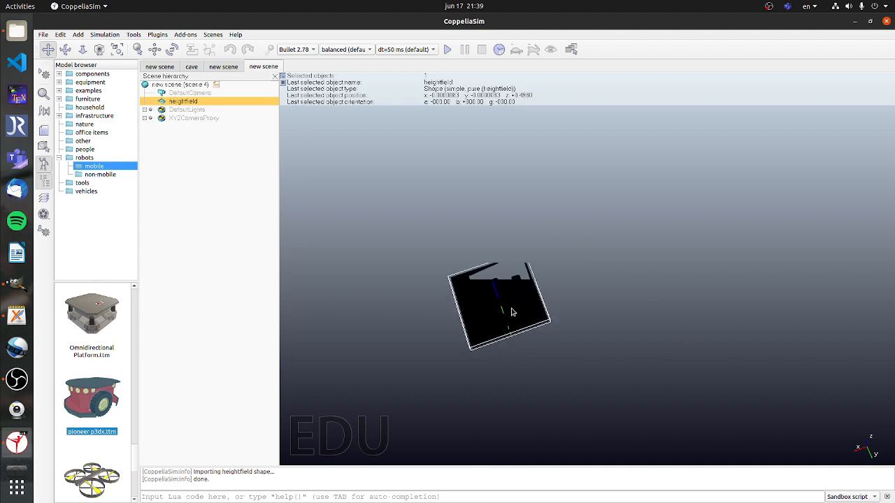
scroll(512, 312, "up", 5)
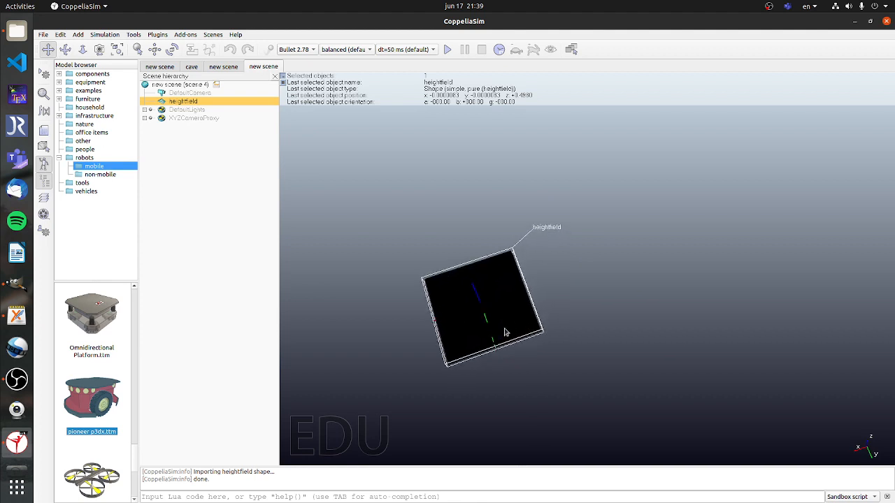
scroll(506, 333, "up", 6)
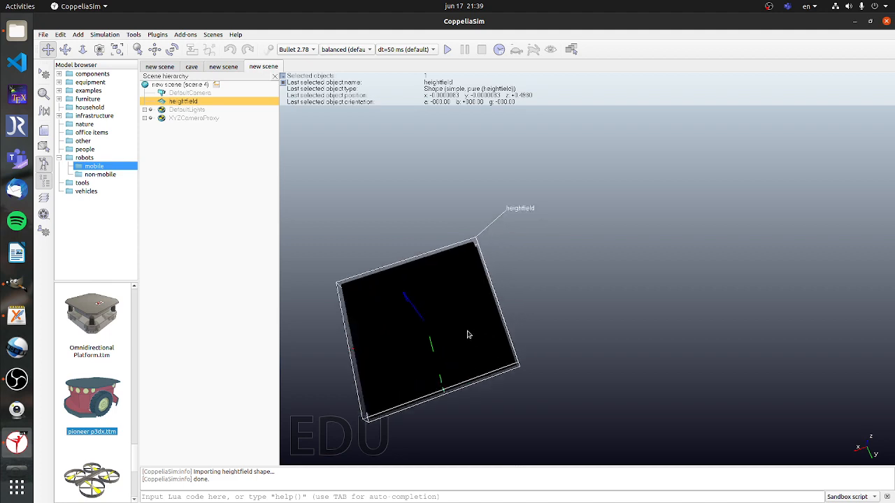
scroll(469, 335, "up", 2)
left_click_drag(430, 343, 517, 305)
scroll(508, 321, "up", 2)
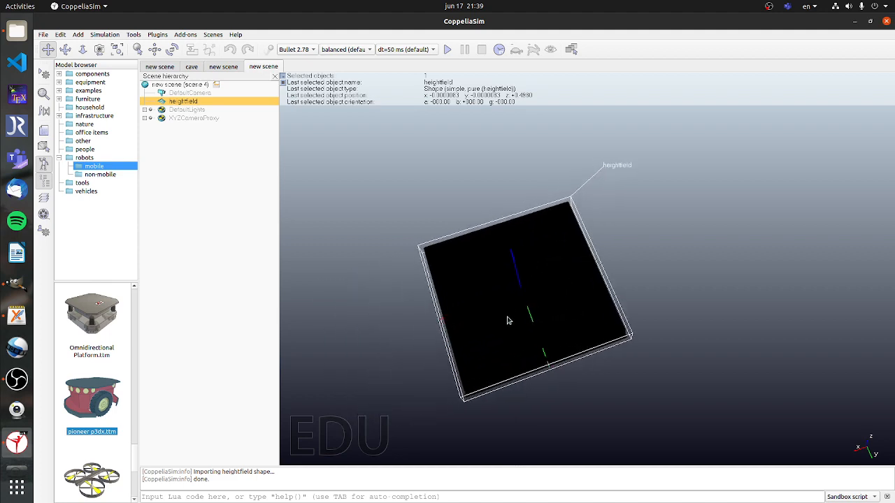
scroll(508, 320, "up", 7)
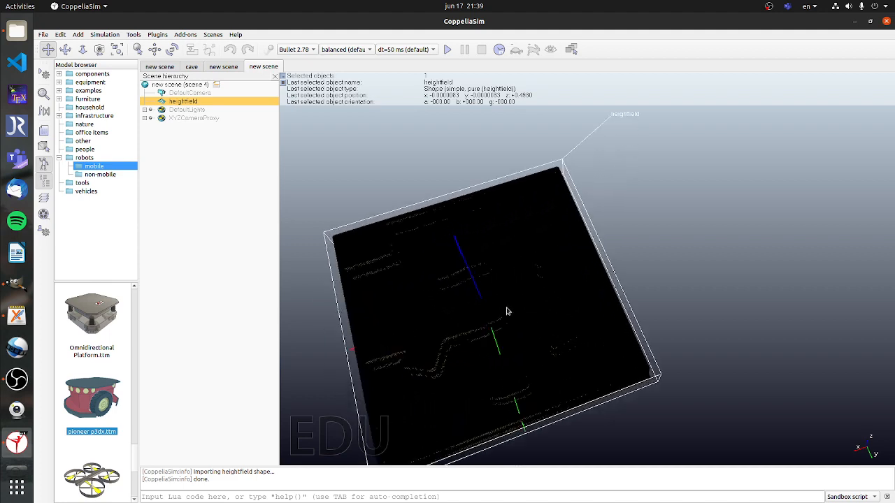
scroll(507, 312, "up", 8)
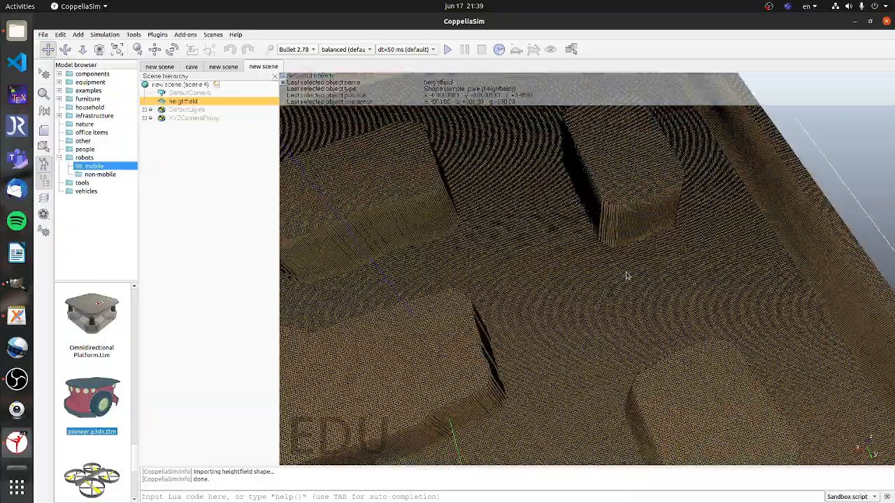
- Examine the heightfield's raised obstacles, walls and floor up close from several viewpoints
left_click_drag(626, 275, 677, 283)
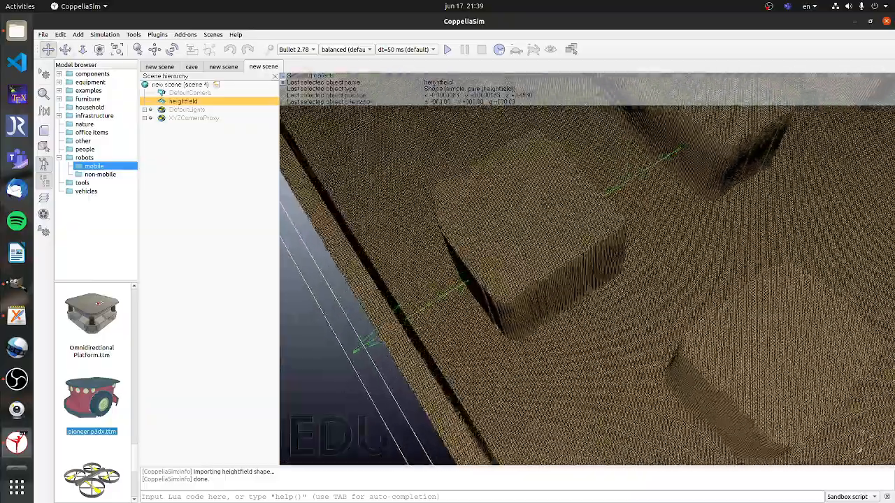
scroll(640, 293, "up", 5)
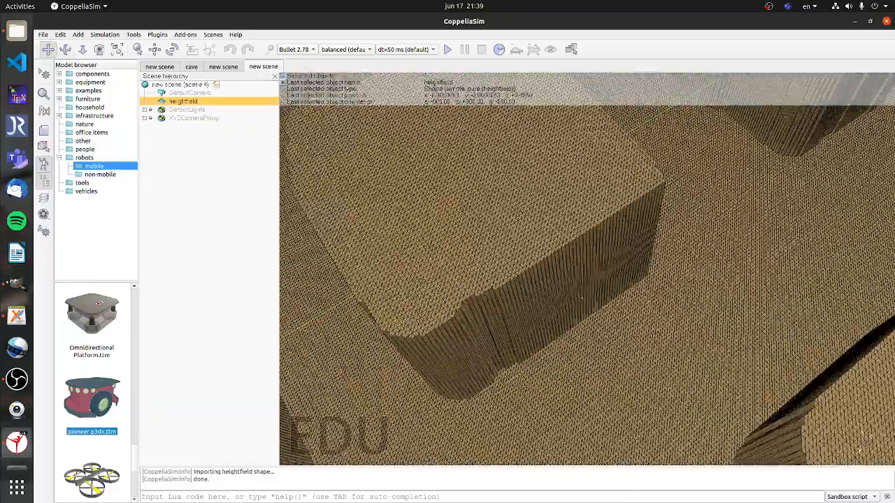
left_click_drag(582, 298, 652, 343)
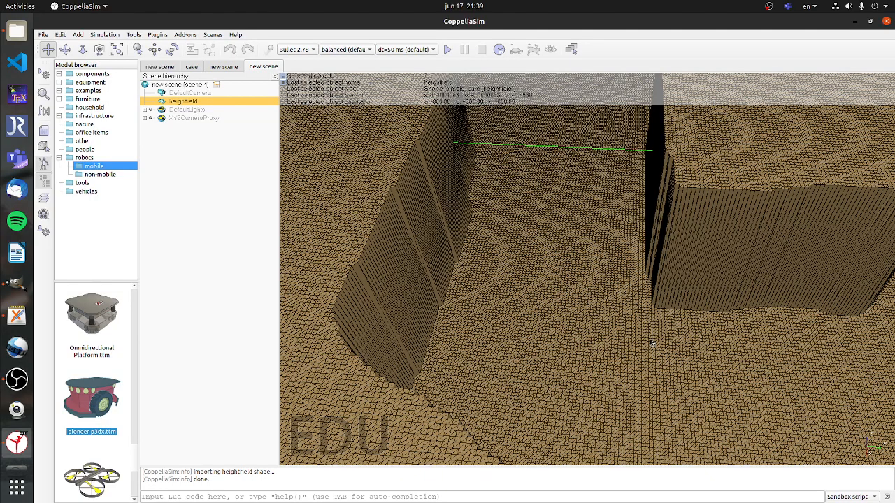
scroll(563, 311, "down", 6)
scroll(563, 311, "up", 2)
scroll(563, 311, "up", 8)
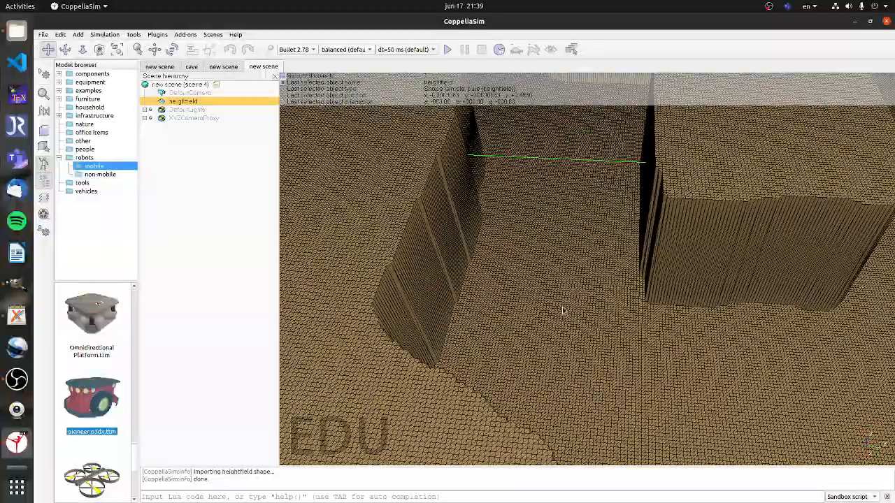
scroll(560, 341, "down", 8)
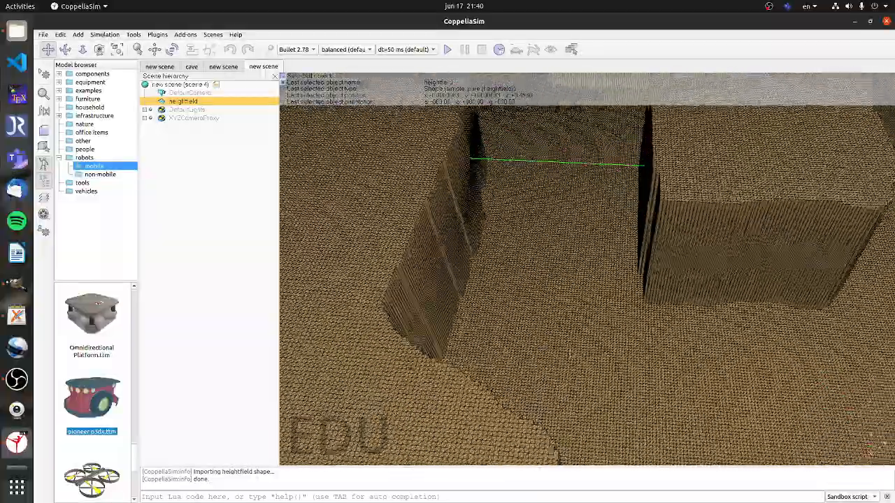
left_click_drag(571, 355, 568, 311)
scroll(560, 304, "down", 3)
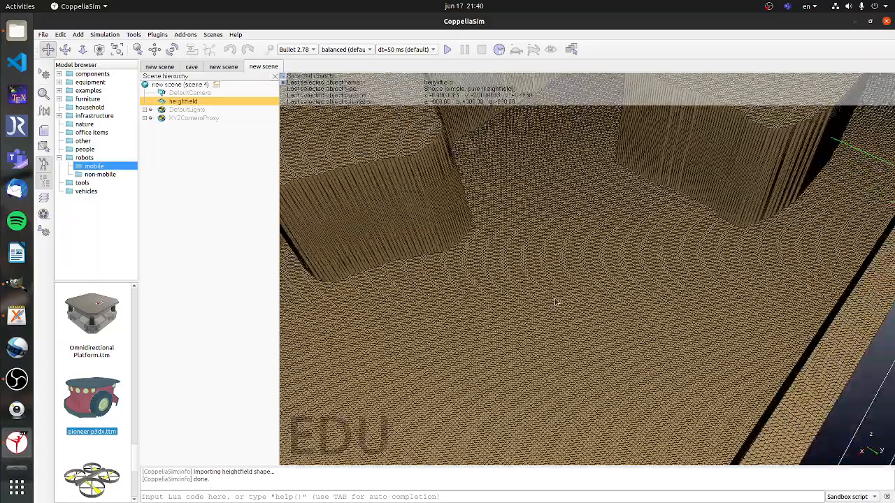
- Place a pioneer p3dx robot on the heightfield's floor, run the simulation and watch the robot drive among the obstacles
left_click_drag(89, 400, 537, 327)
left_click(447, 50)
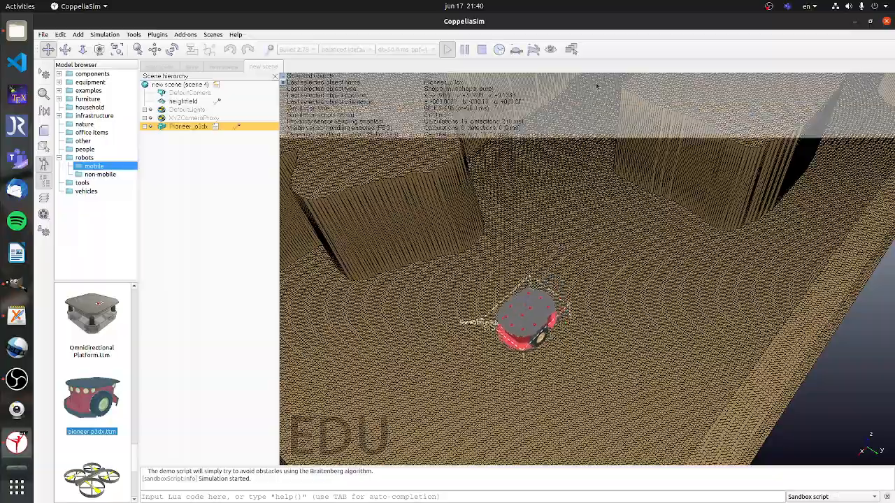
left_click_drag(584, 300, 645, 249)
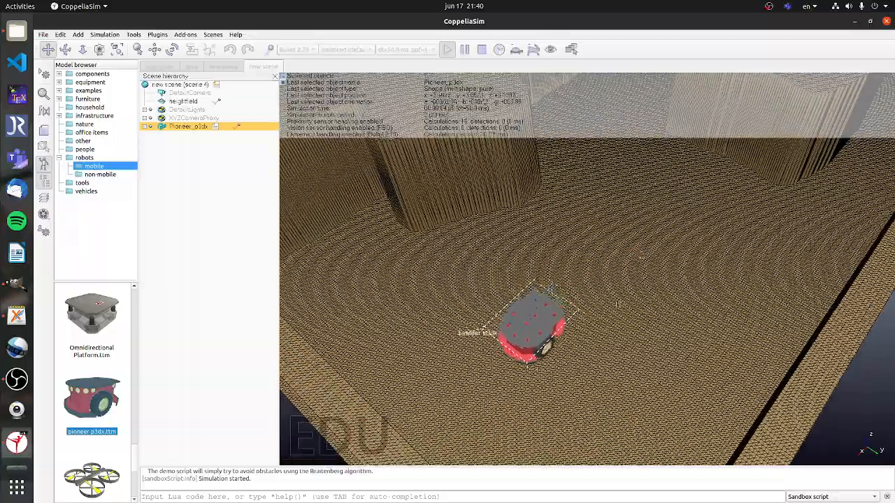
left_click_drag(560, 285, 483, 256)
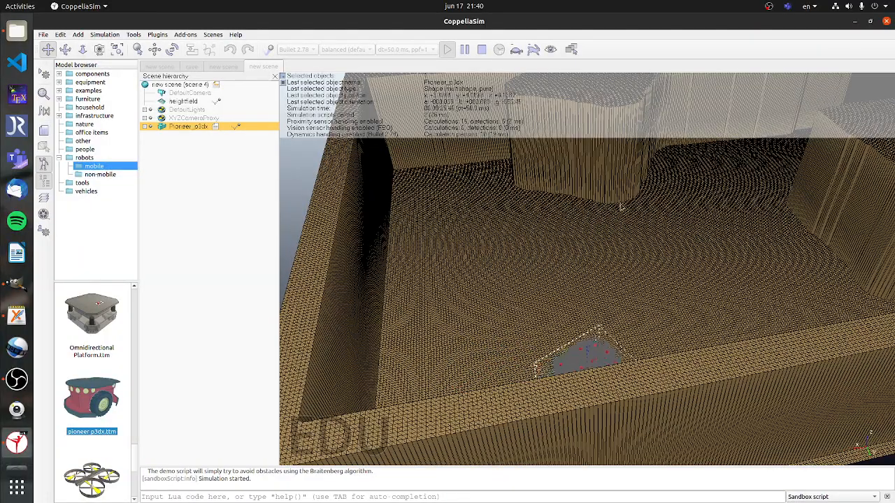
mouse_move(637, 220)
left_mouse_down()
mouse_move(591, 246)
mouse_move(699, 243)
mouse_move(634, 352)
mouse_move(613, 328)
mouse_move(559, 334)
left_mouse_up()
scroll(611, 328, "up", 2)
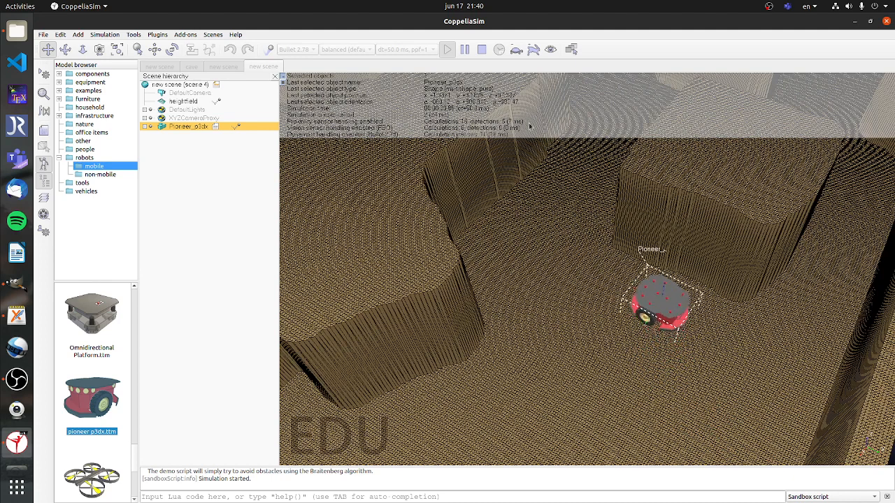
- Stop the simulation and delete both the Pioneer robot and the heightfield from the scene
left_click(480, 50)
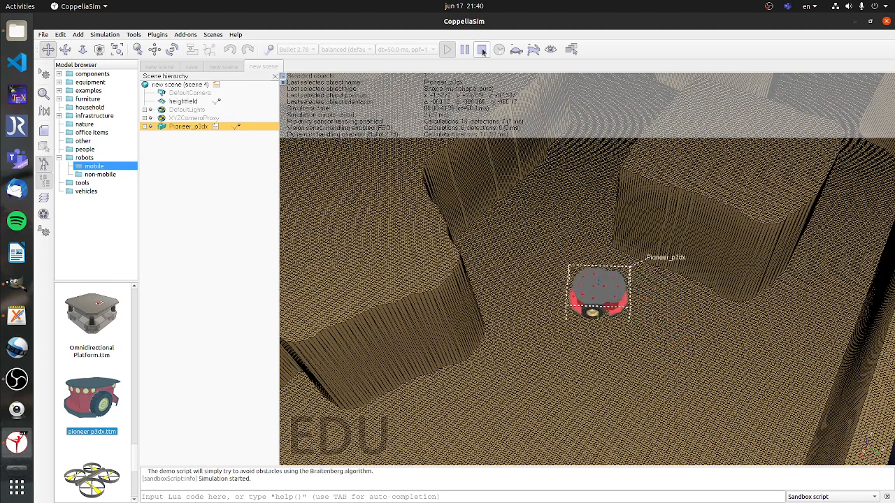
left_click(193, 102, "ctrl")
key("Delete")
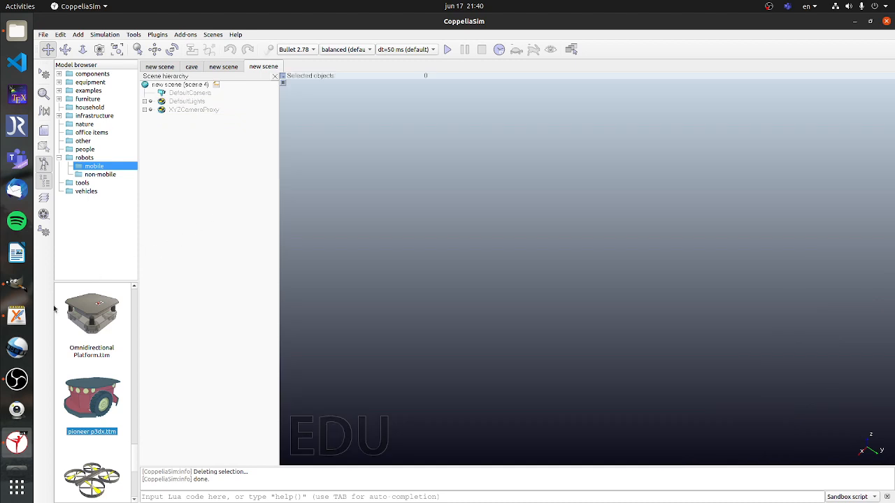
- Switch to GIMP, copy the inverted cave map and paste it as a new image
left_click(17, 283)
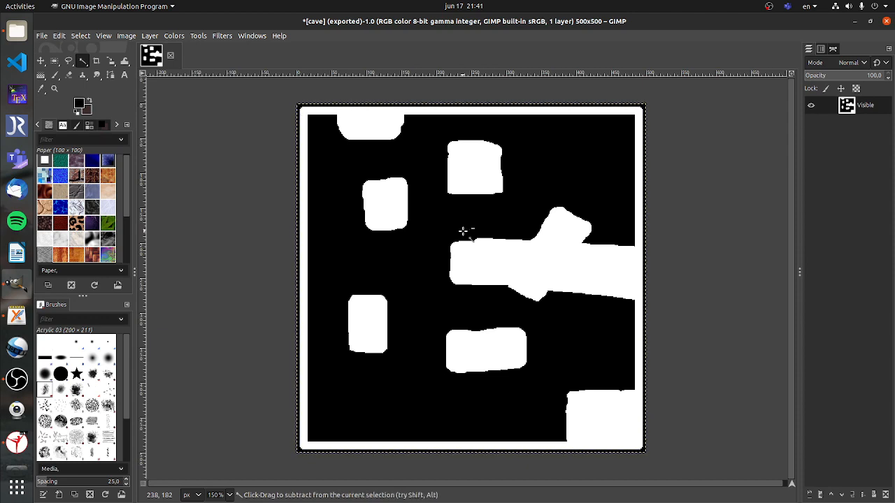
key("ctrl+c")
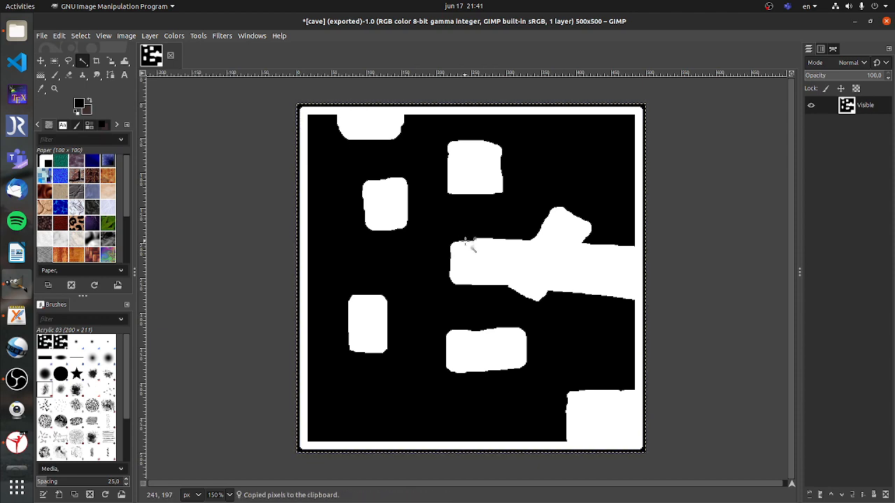
key("ctrl+shift+v")
- Set the new image's canvas size to 64 × 64 px without resizing its layer
scroll(424, 191, "up", 3)
scroll(425, 192, "down", 2)
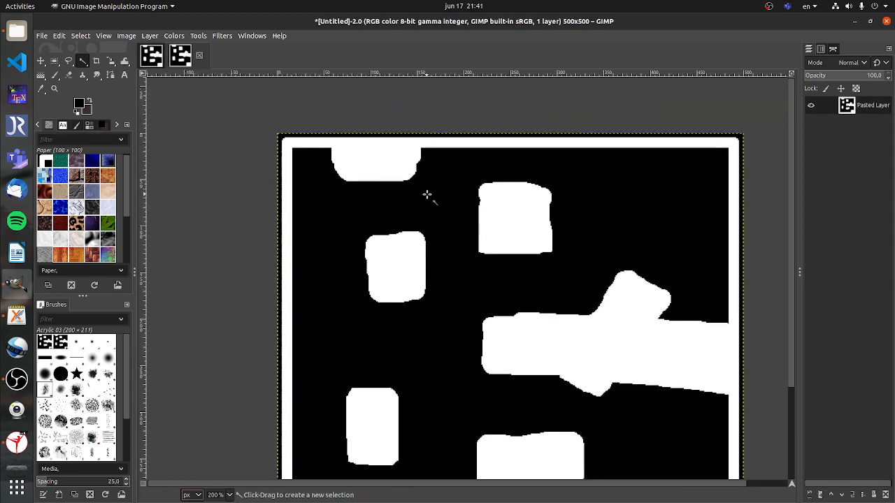
left_click_drag(476, 260, 426, 214)
left_click(127, 38)
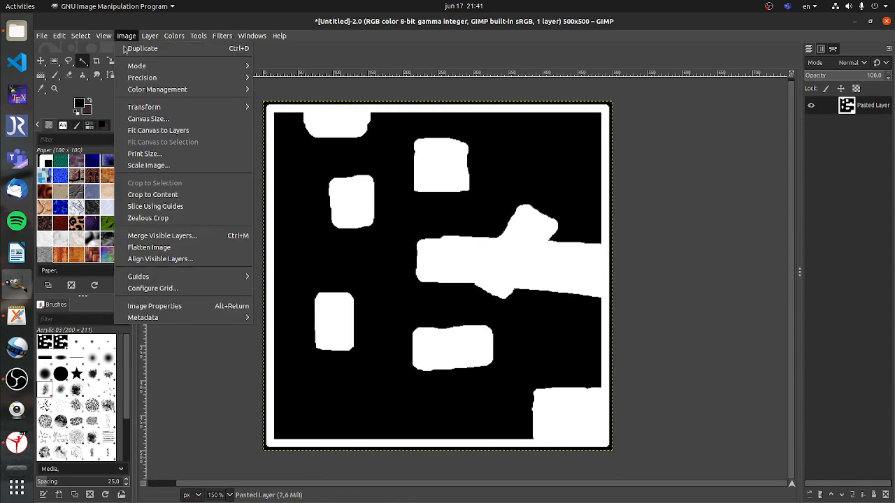
left_click(175, 120)
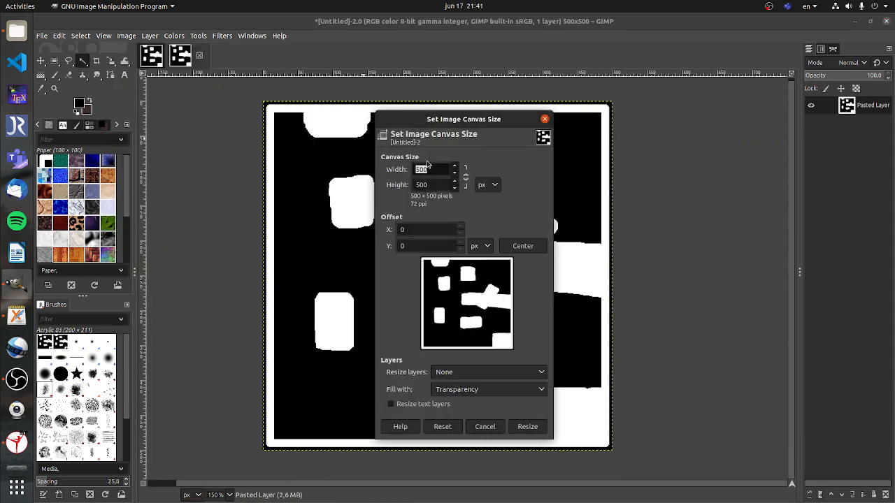
left_click_drag(439, 172, 406, 175)
type("64")
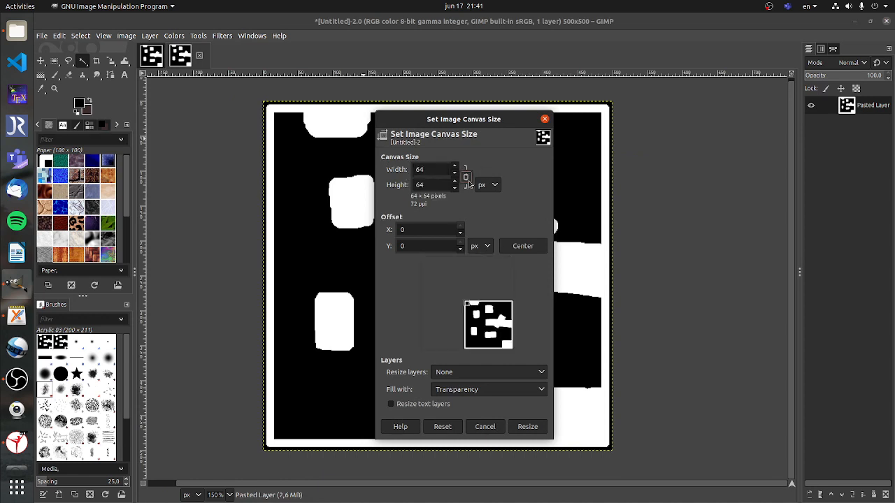
left_click(536, 431)
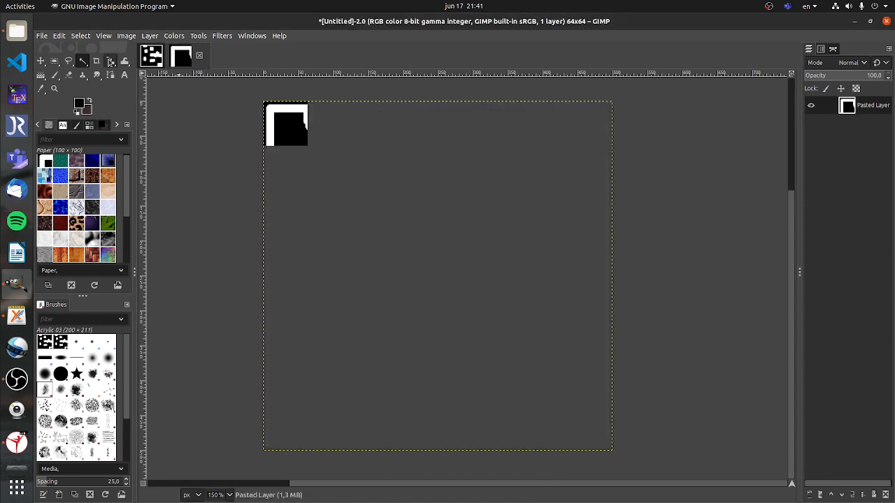
- Scale the pasted map layer to 64 × 64 px so that it fits the canvas
left_click(111, 62)
left_click(297, 136)
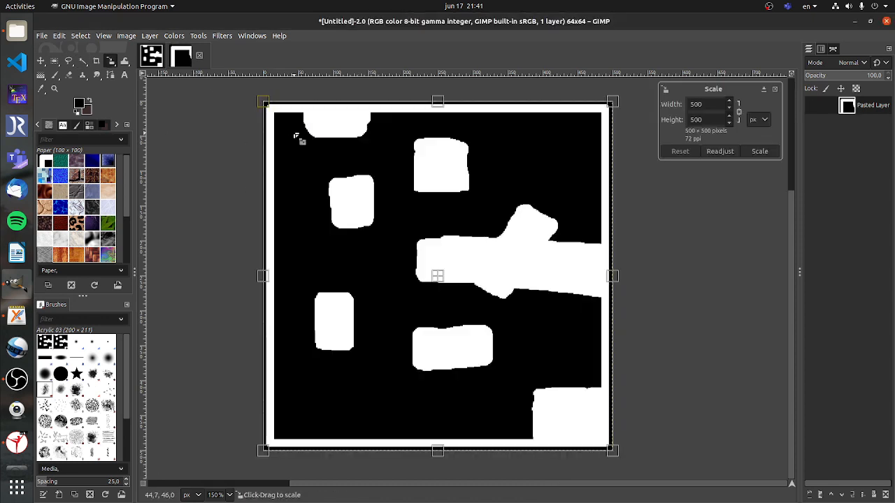
left_click(709, 103)
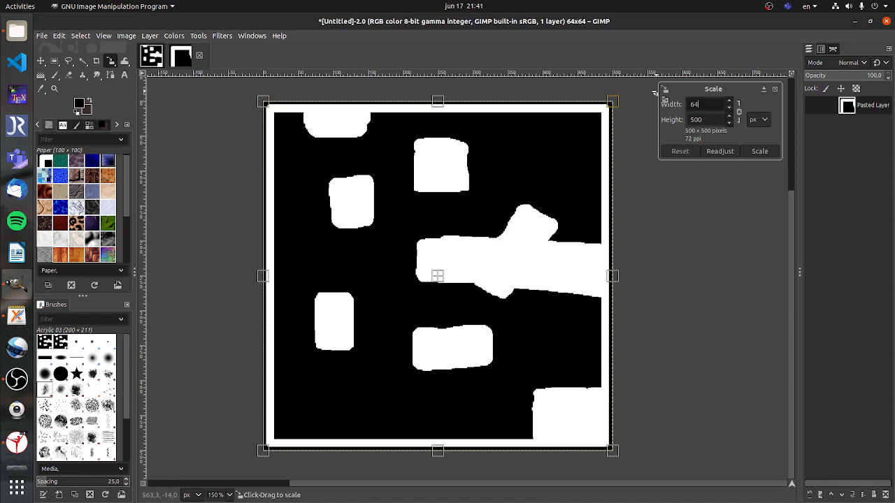
key("Return")
left_click(759, 151)
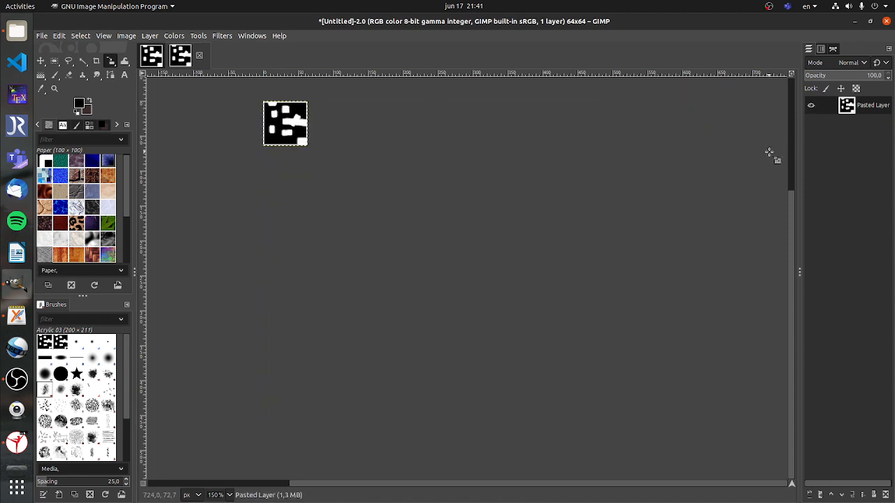
- Enlarge the canvas to 74 × 74 px and move the map layer to its centre, leaving an even margin around it
scroll(329, 164, "up", 1)
scroll(339, 166, "up", 4)
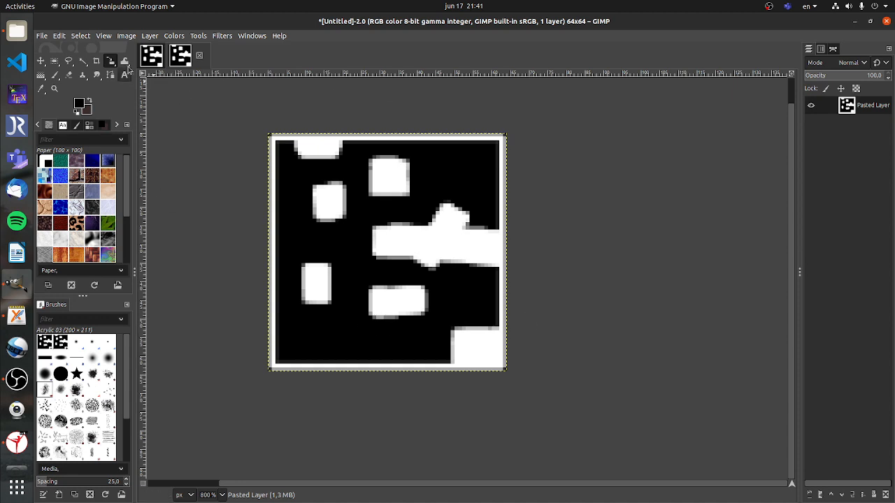
left_click(126, 36)
left_click(147, 119)
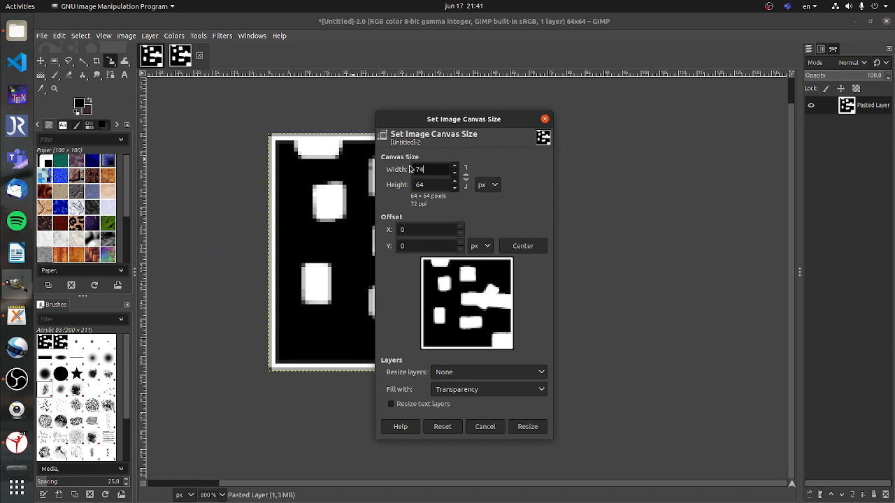
key("Tab")
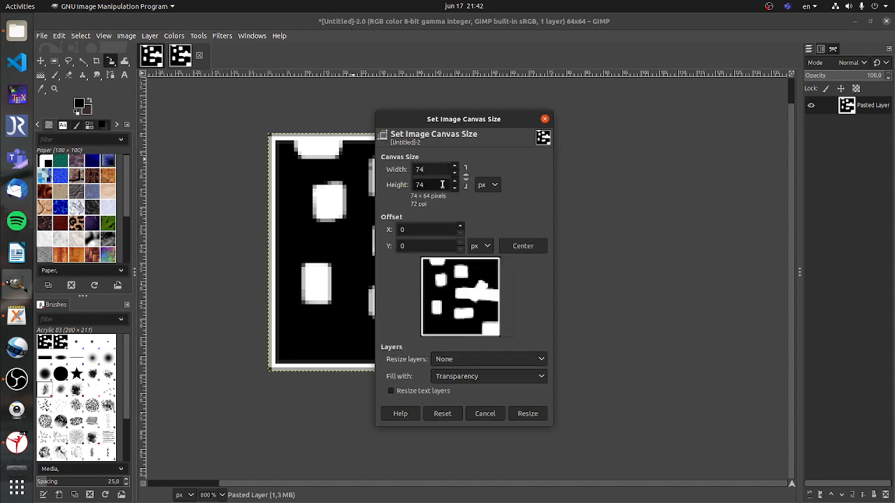
key("Return")
left_click(525, 428)
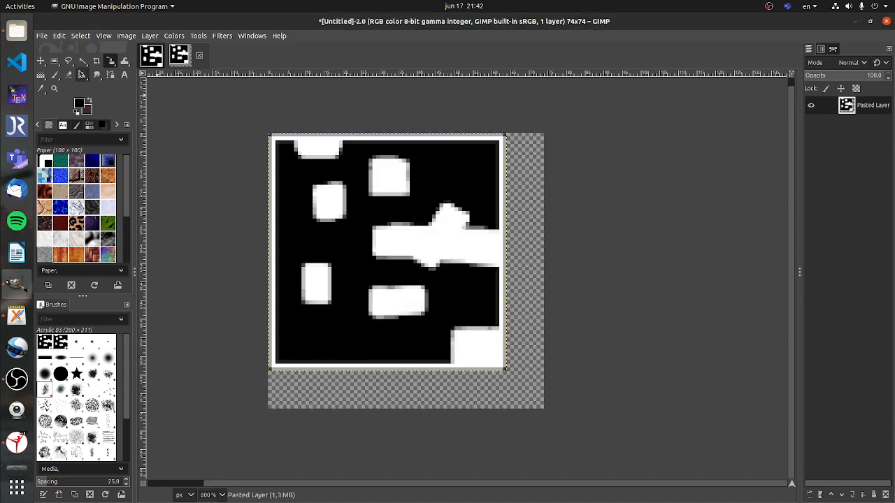
left_click_drag(390, 234, 426, 258)
- Add a transparent 74 × 74 px layer beneath the map layer and fill it with black
key("shift+ctrl+n")
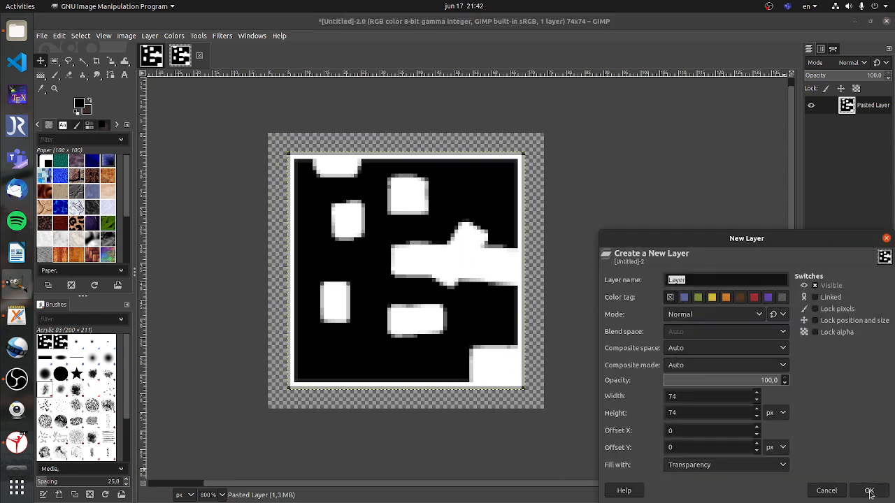
left_click(869, 491)
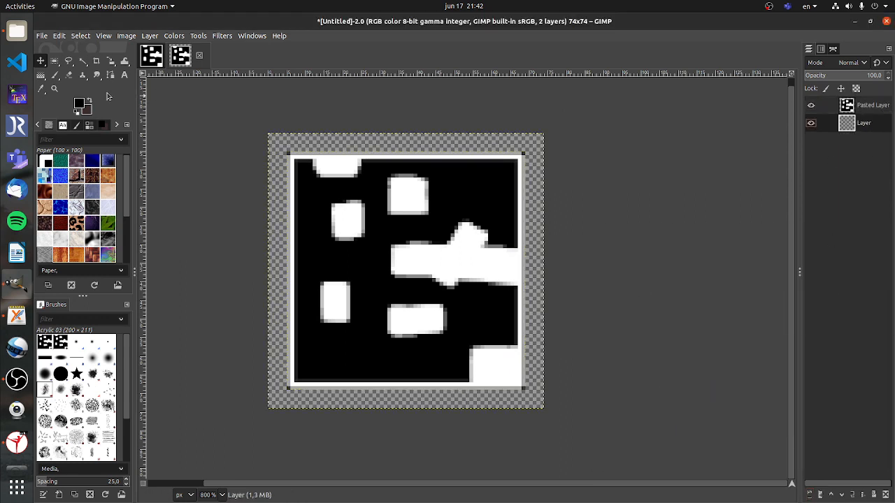
left_click_drag(83, 107, 417, 186)
- Create a new layer from the visible image and delete the two original layers beneath it
right_click(872, 105)
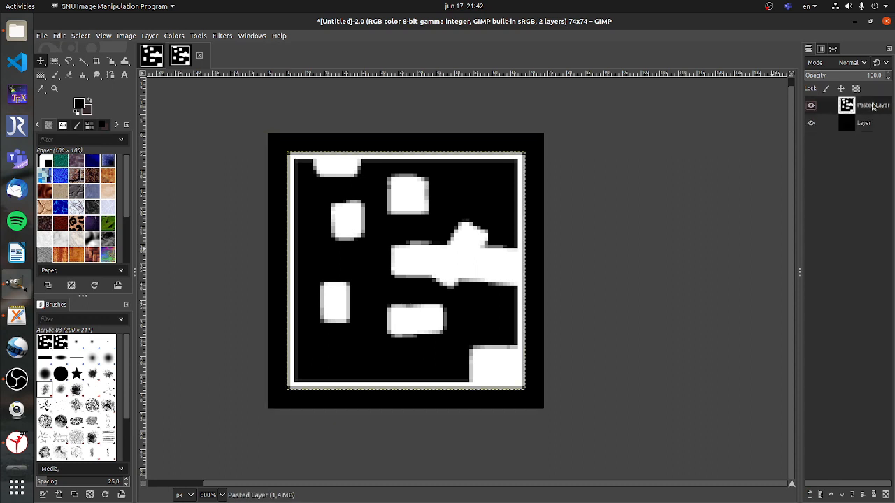
left_click(840, 187)
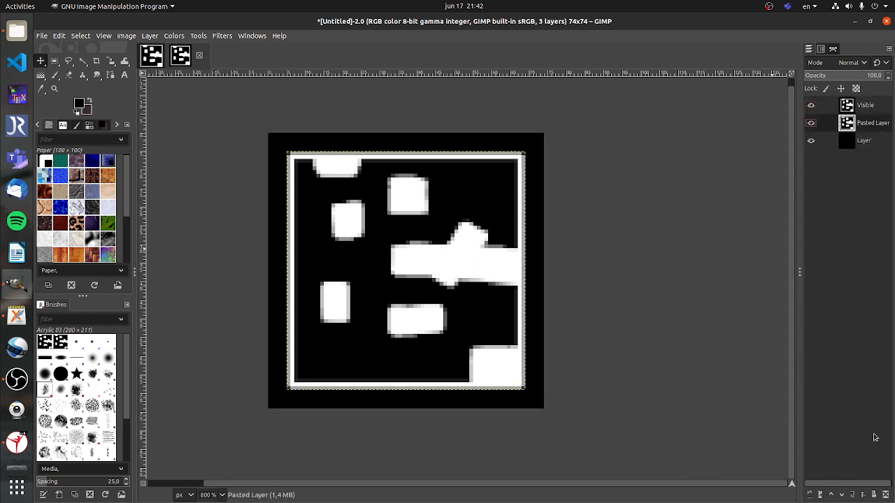
double_click(886, 494)
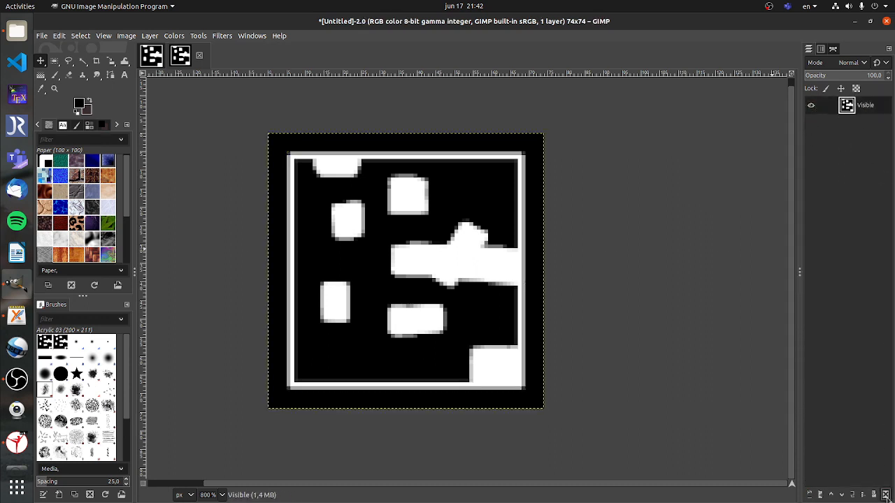
- Export the reduced map as cave.png in the mapas folder, replacing the existing file and keeping the default PNG options
left_click(41, 36)
left_click(105, 191)
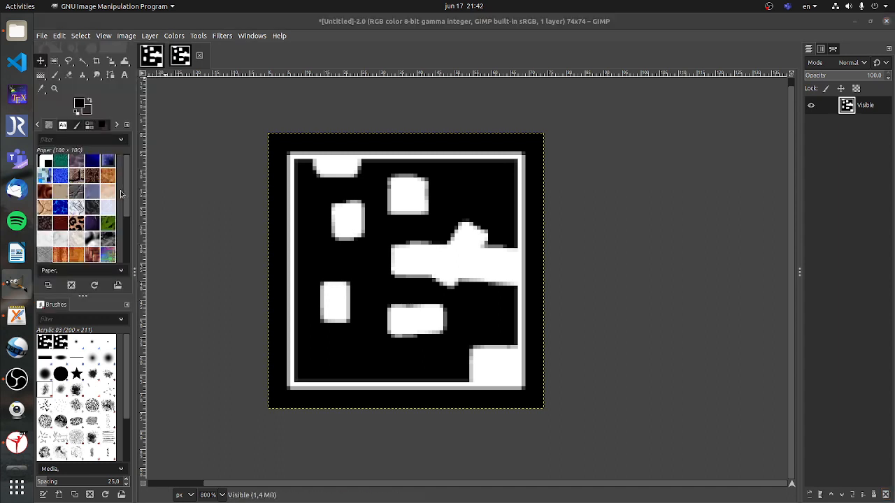
left_click(322, 194)
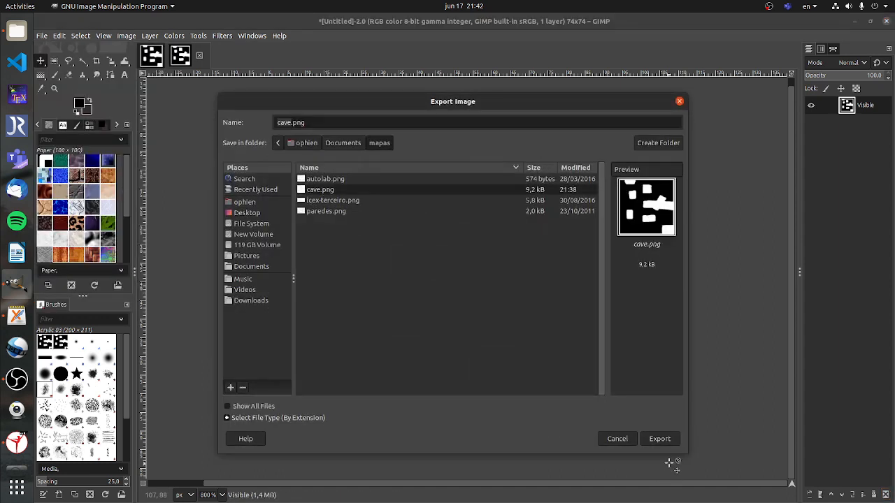
left_click(661, 439)
left_click(517, 308)
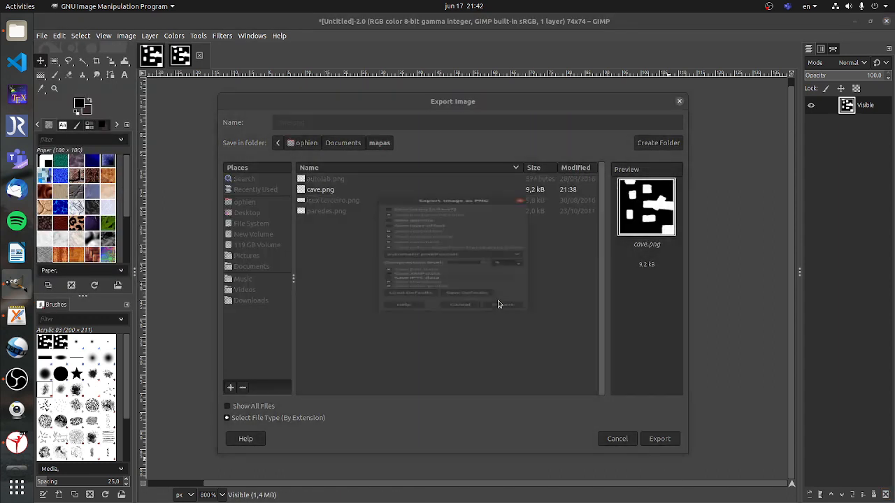
left_click(504, 362)
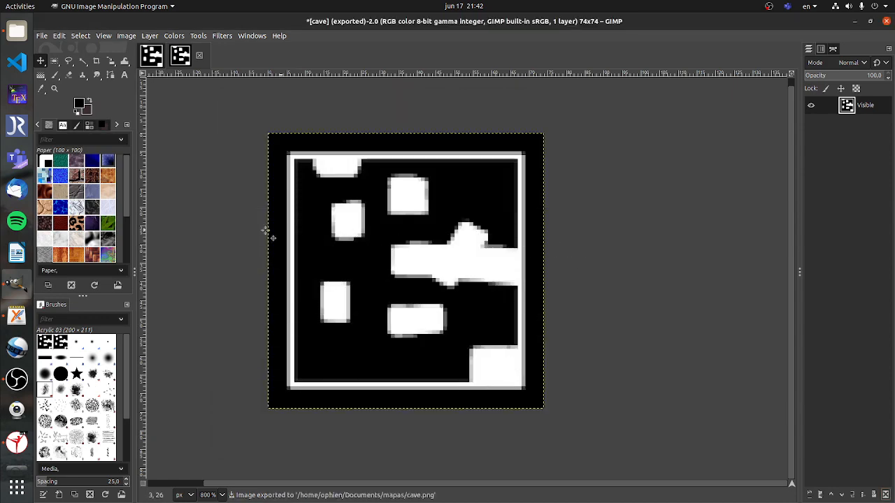
- Switch to CoppeliaSim and import the reduced cave.png from mapas as a heightfield with X-size 10 m, Y-size 10 m and Z-scaling 1
left_click(10, 453)
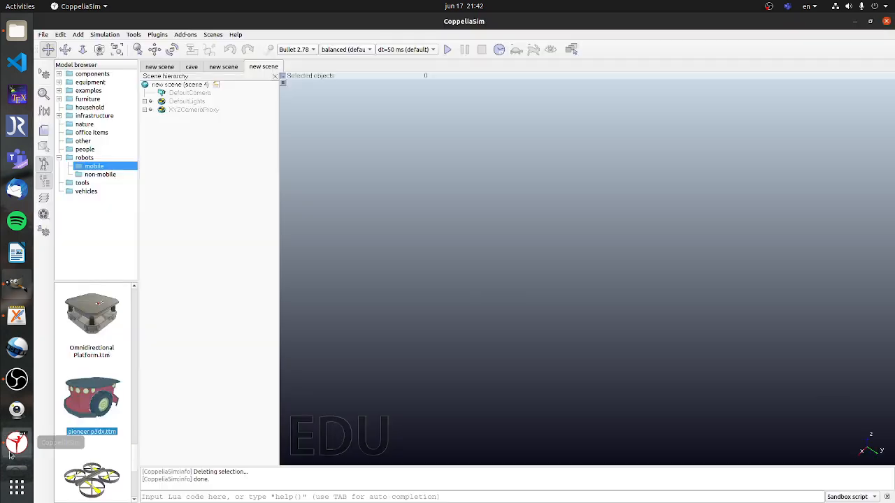
mouse_move(43, 34)
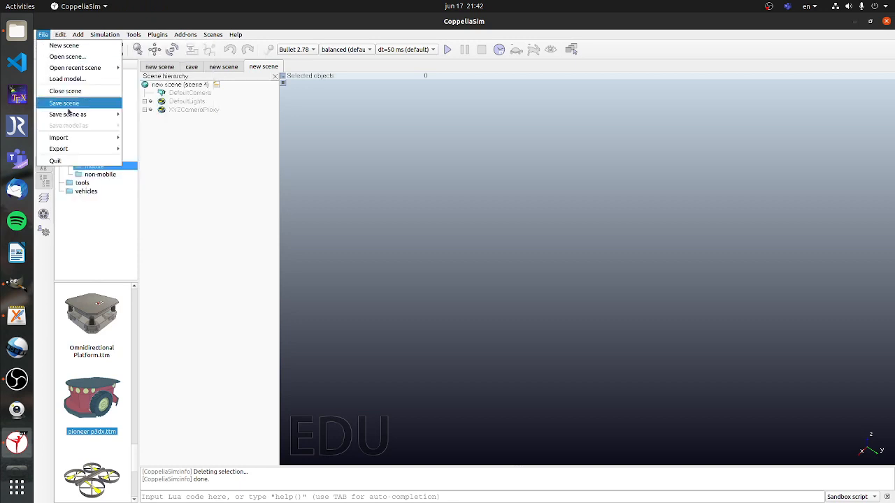
mouse_move(76, 138)
left_click(161, 149)
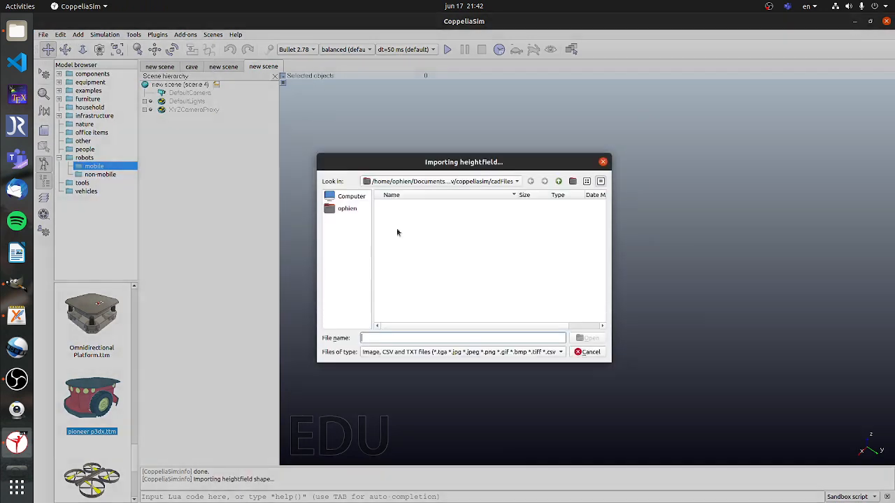
left_click(346, 208)
double_click(404, 212)
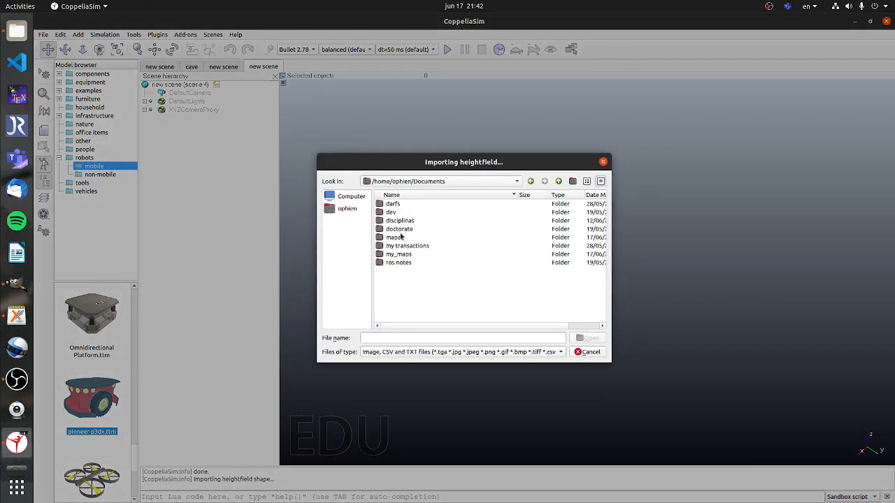
double_click(396, 237)
double_click(405, 212)
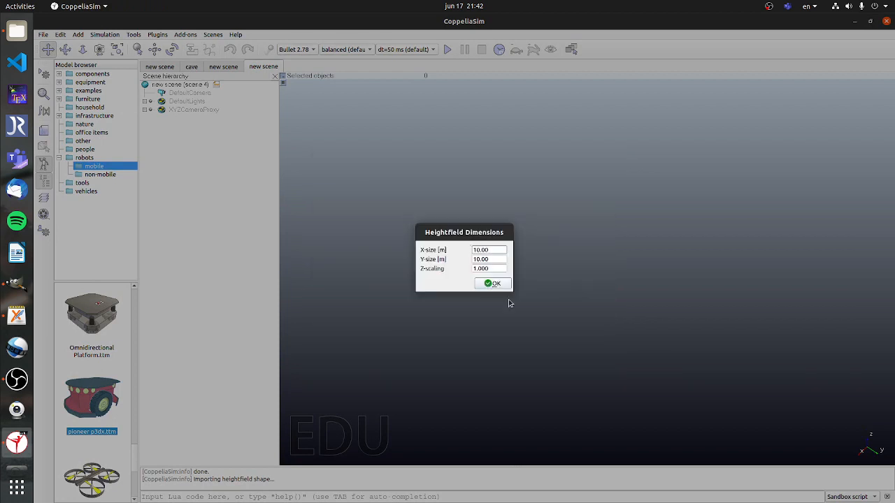
left_click(495, 283)
left_click_drag(505, 284, 566, 310)
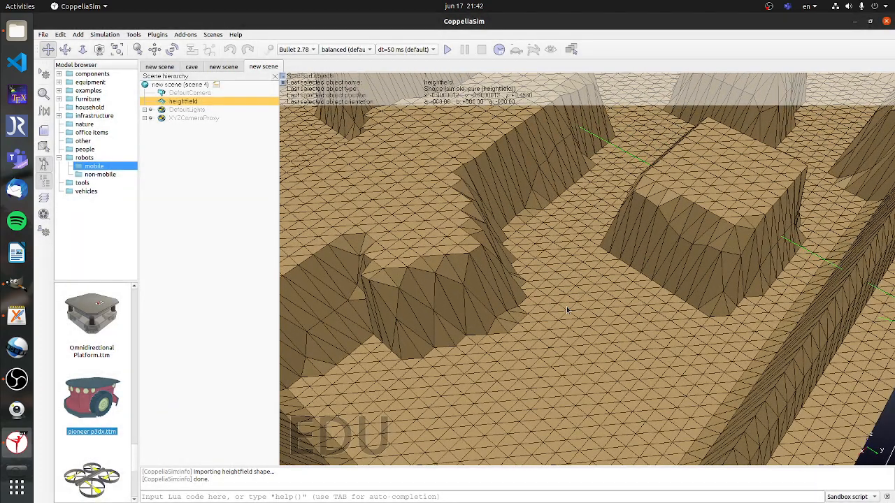
- Place a pioneer p3dx robot on the open floor of the imported heightfield, beside the raised blocks
left_click_drag(570, 311, 791, 301)
left_click_drag(553, 327, 580, 310)
scroll(580, 310, "up", 2)
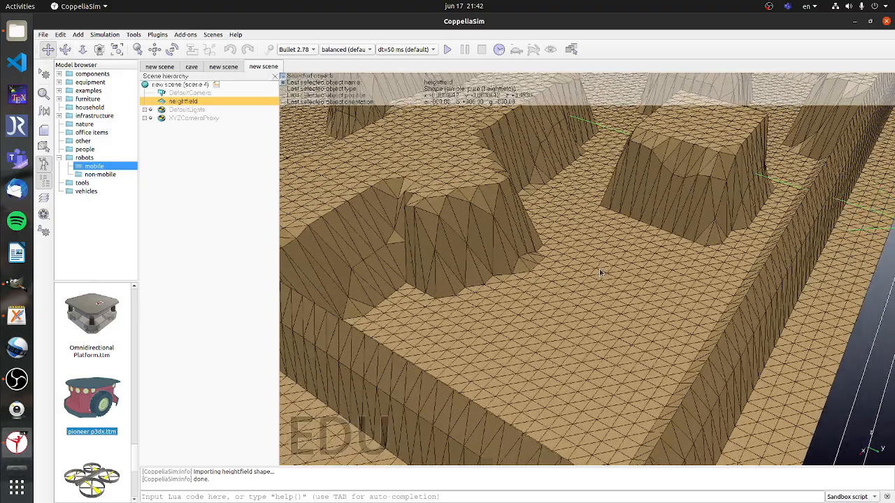
left_click_drag(106, 398, 600, 286)
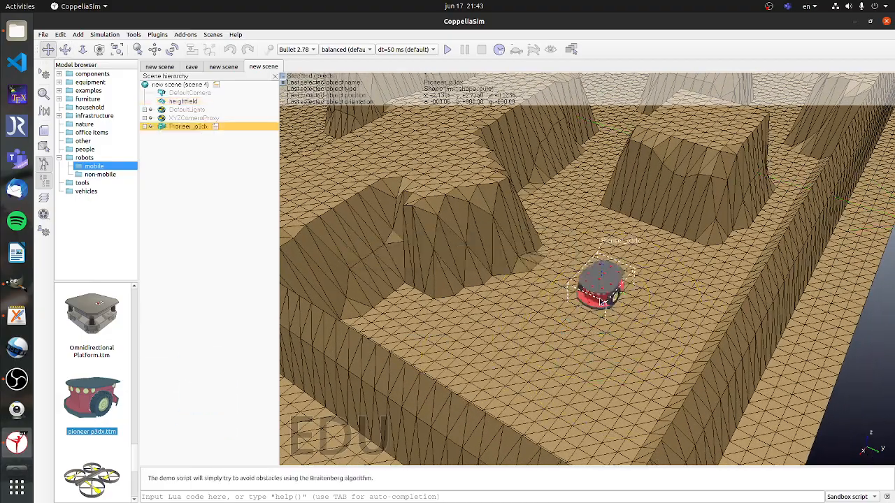
- Run the simulation to watch the Pioneer robot drive through the heightfield, and stop it
left_click(449, 50)
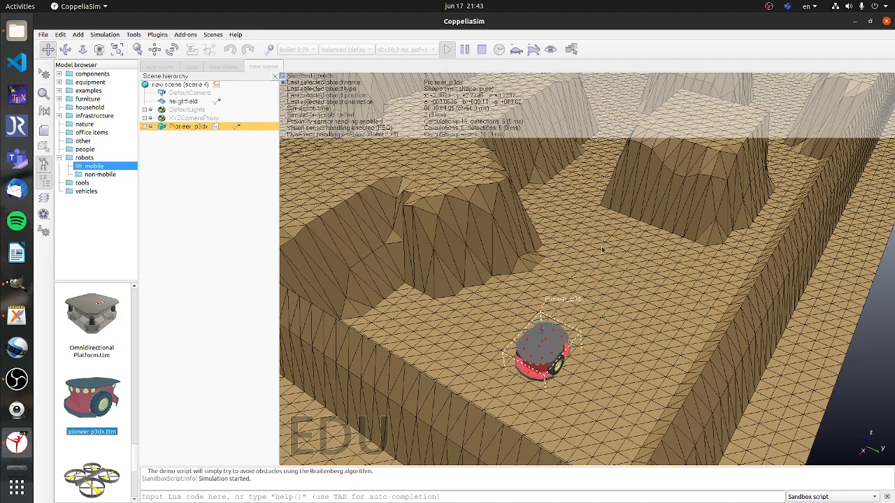
left_click_drag(501, 208, 531, 209)
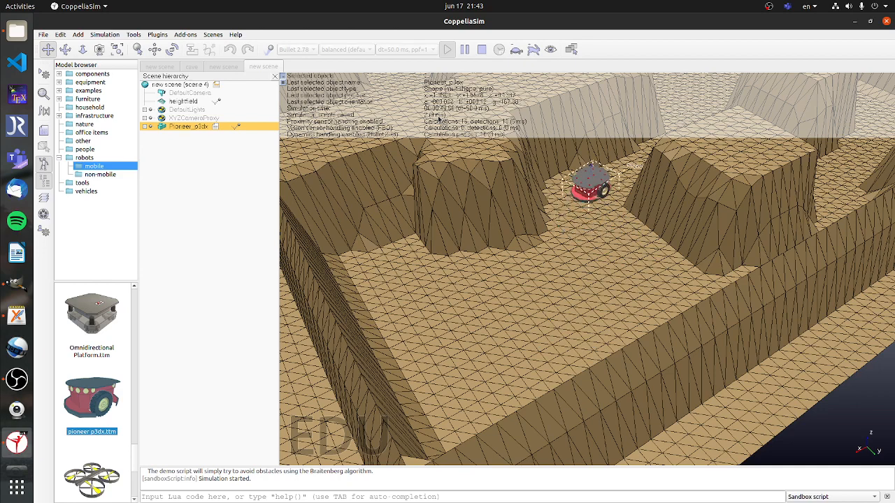
left_click(481, 49)
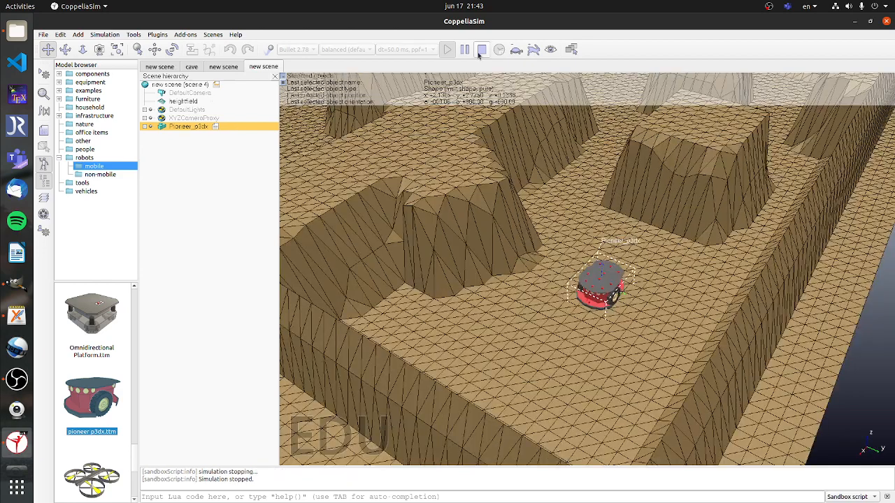
- Turn off the edge display for the heightfield shape in its scene object properties
scroll(596, 222, "down", 2)
mouse_move(567, 200)
left_mouse_down()
mouse_move(511, 303)
mouse_move(703, 273)
mouse_move(501, 231)
left_mouse_up()
left_click_drag(450, 217, 516, 224)
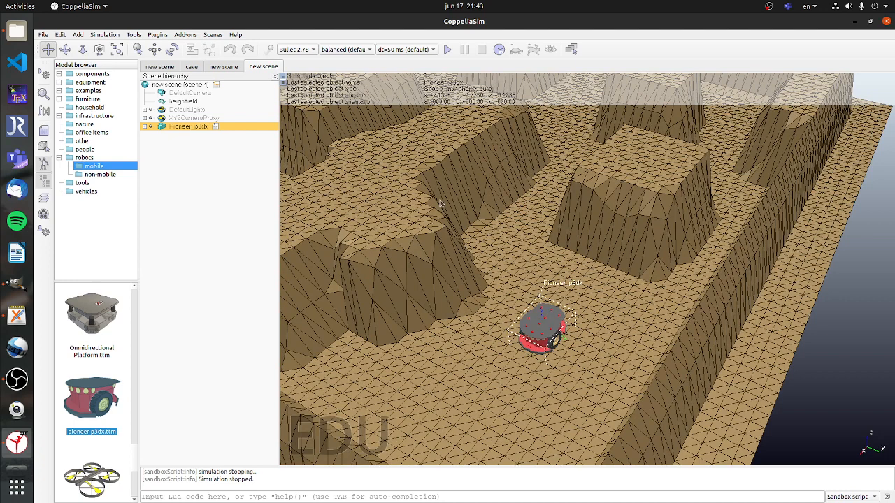
left_click(188, 101)
left_click(132, 34)
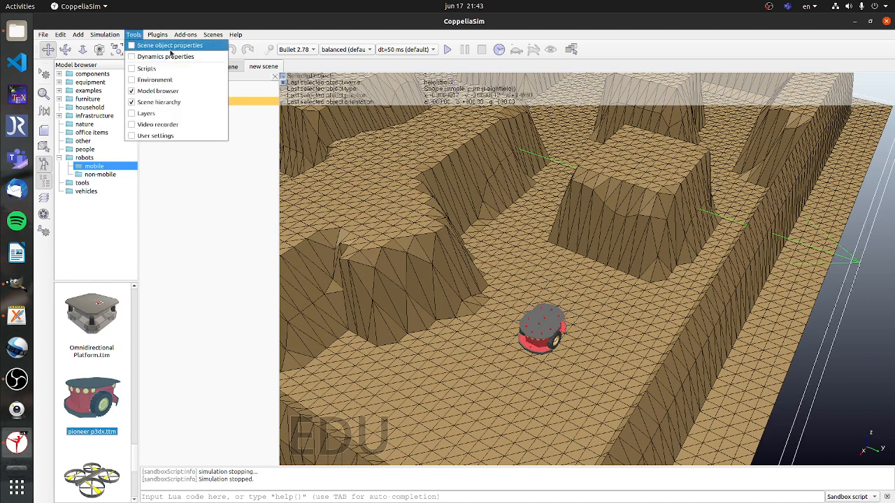
left_click(173, 49)
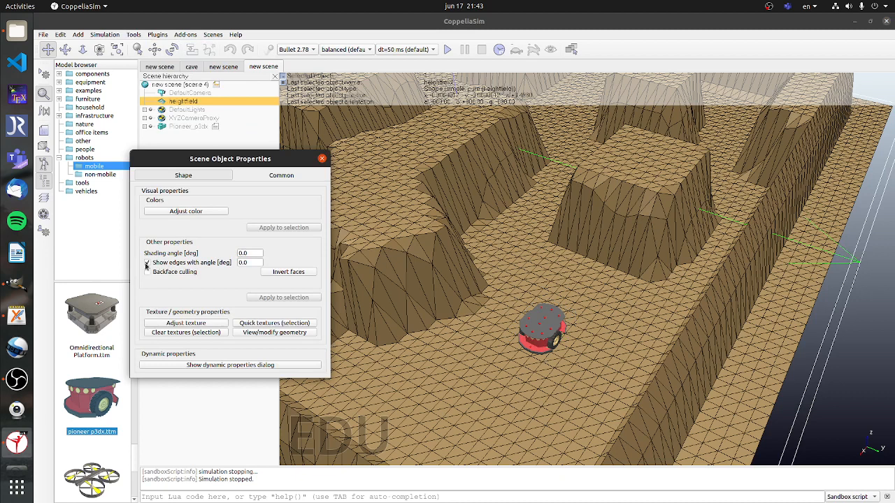
left_click(147, 264)
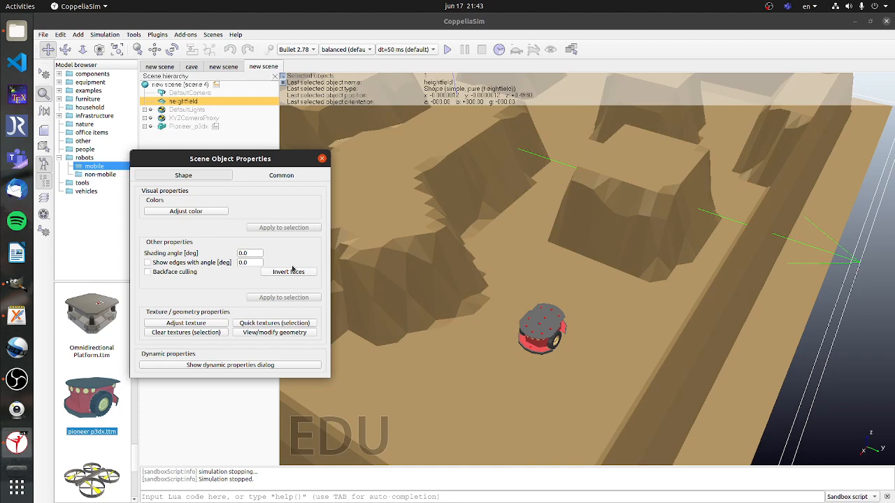
left_click_drag(523, 226, 472, 236)
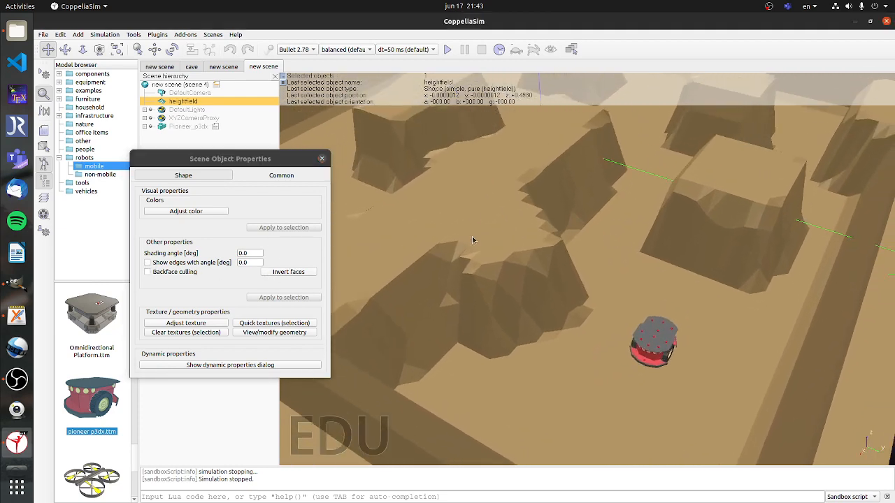
left_click_drag(638, 283, 467, 260)
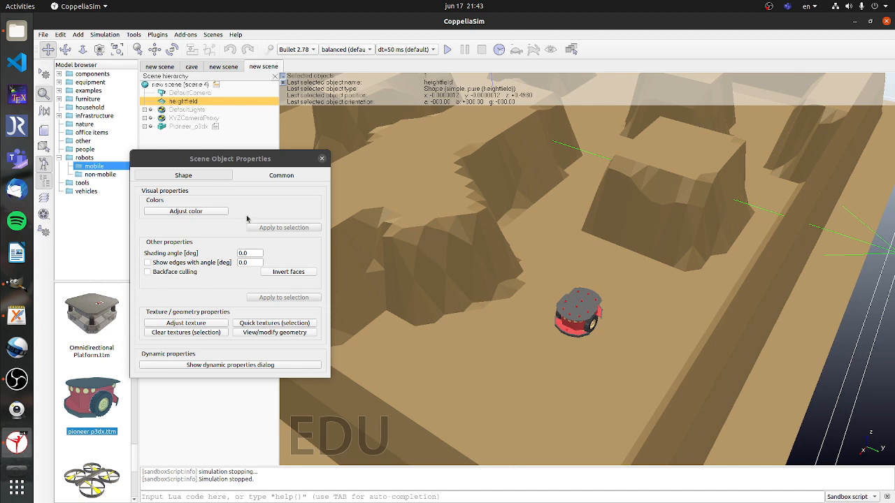
- Set the heightfield's ambient/diffuse color to white with Red, Green and Blue at 1.00, and close the property dialogs
left_click(185, 212)
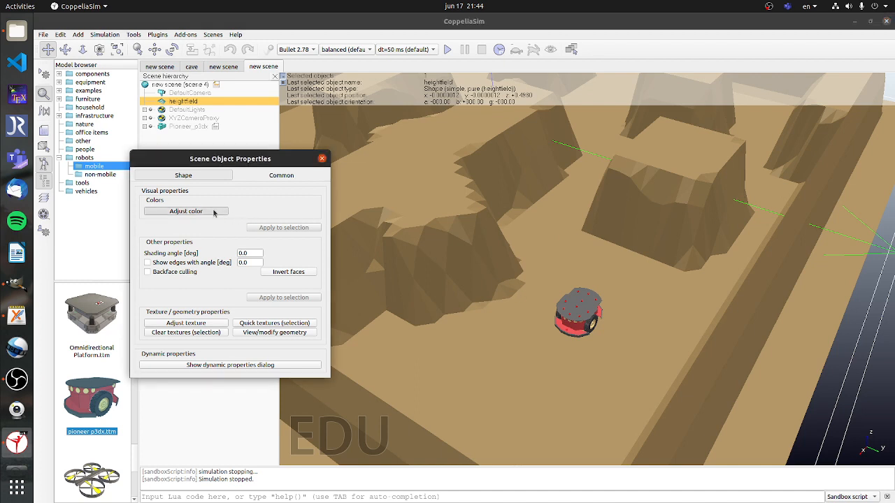
left_click_drag(631, 270, 434, 268)
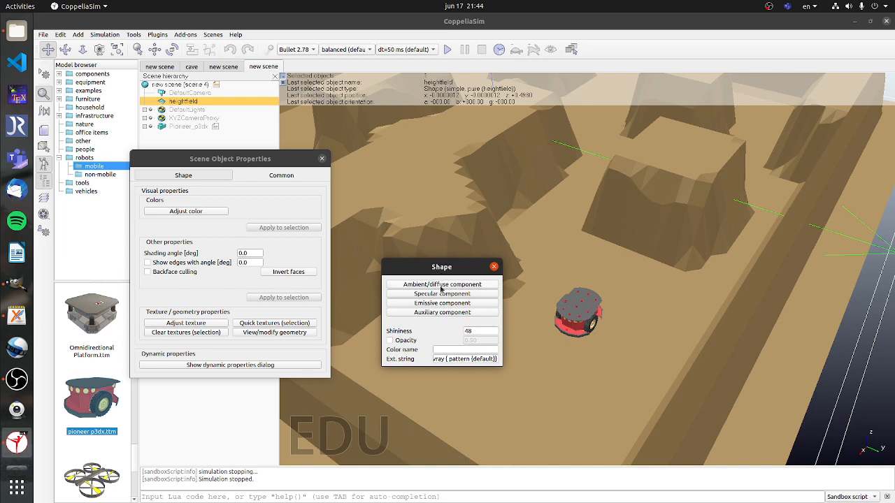
left_click(440, 285)
left_click_drag(769, 266, 807, 282)
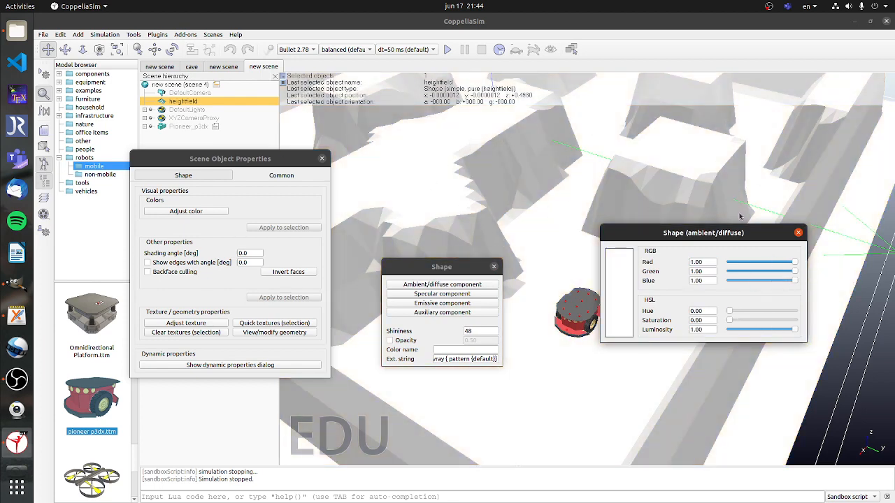
left_click(799, 233)
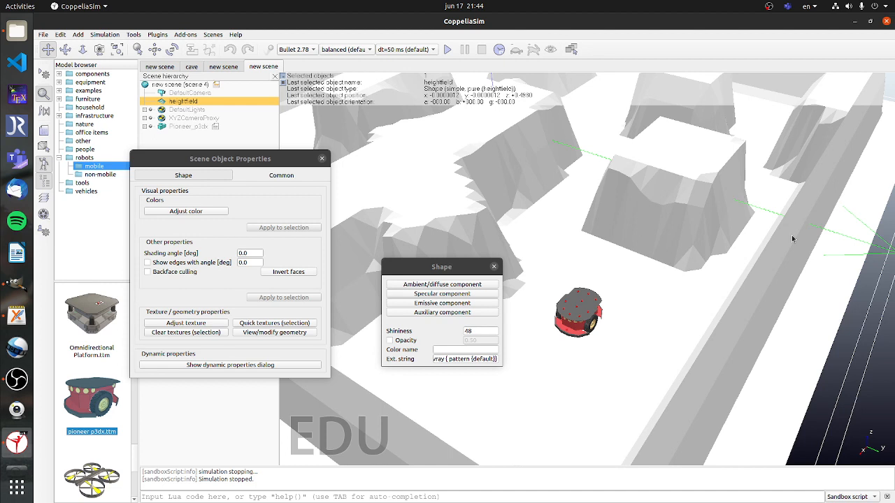
left_click(494, 267)
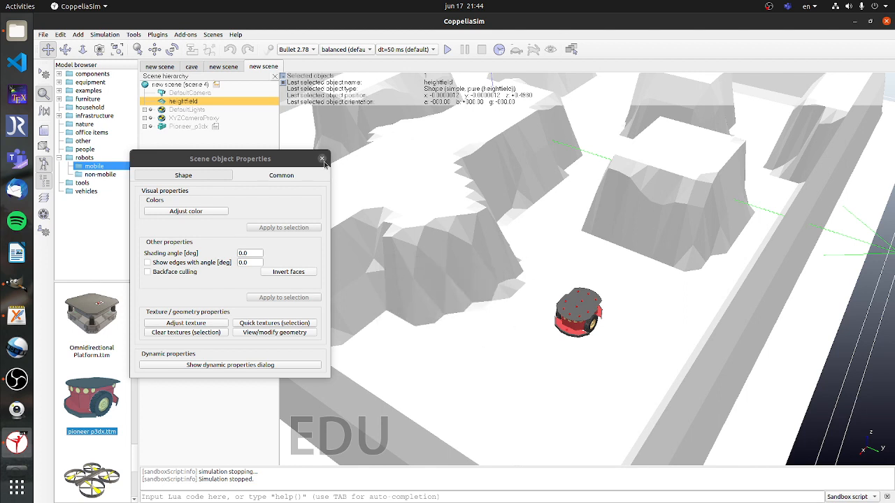
left_click(324, 163)
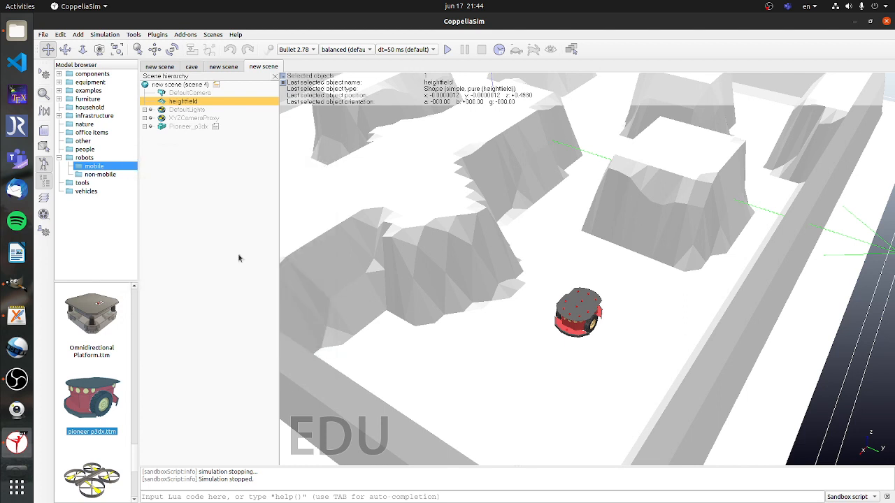
- Switch to GIMP and copy the 74 × 74 px cave map into a new image
left_click(16, 284)
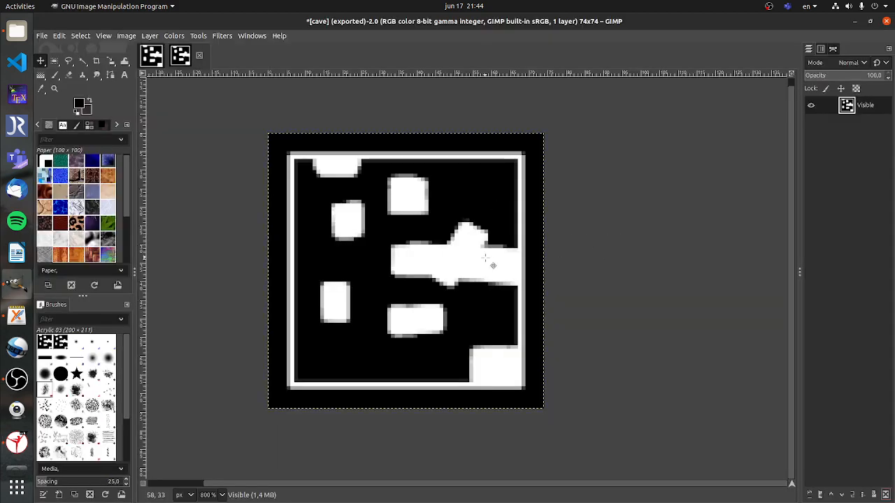
key("ctrl+c")
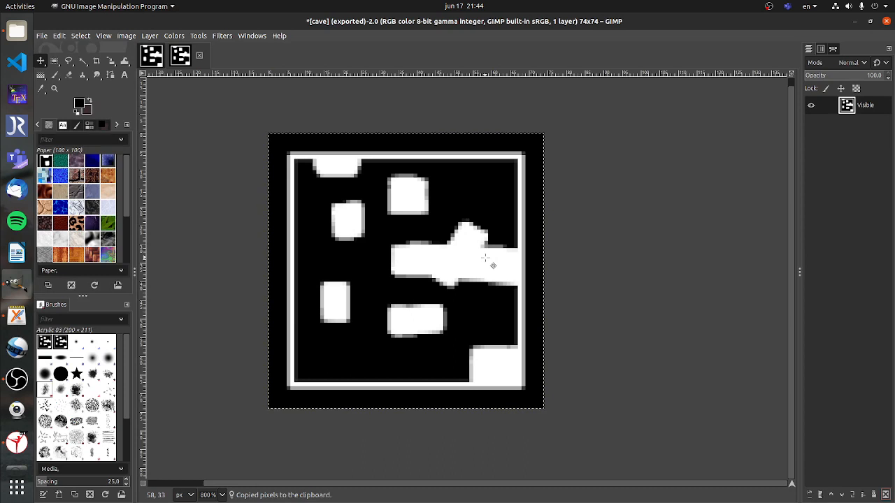
key("ctrl+shift+v")
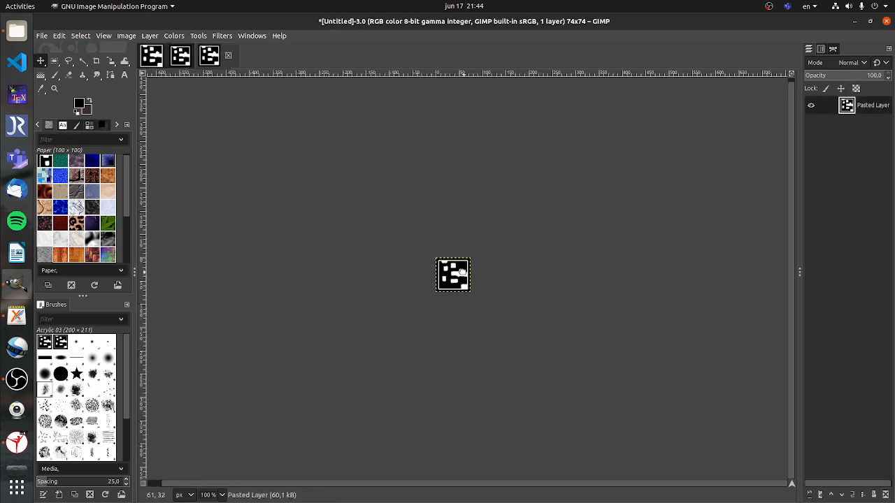
left_click_drag(462, 272, 370, 204)
scroll(396, 225, "up", 2)
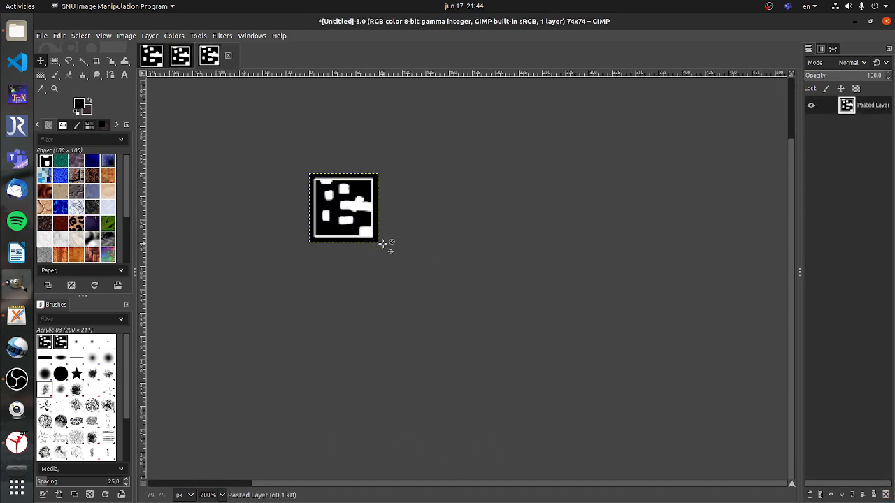
- Resize the new image's canvas to 1024 × 1024 px, keeping the offsets at 0
left_click(127, 36)
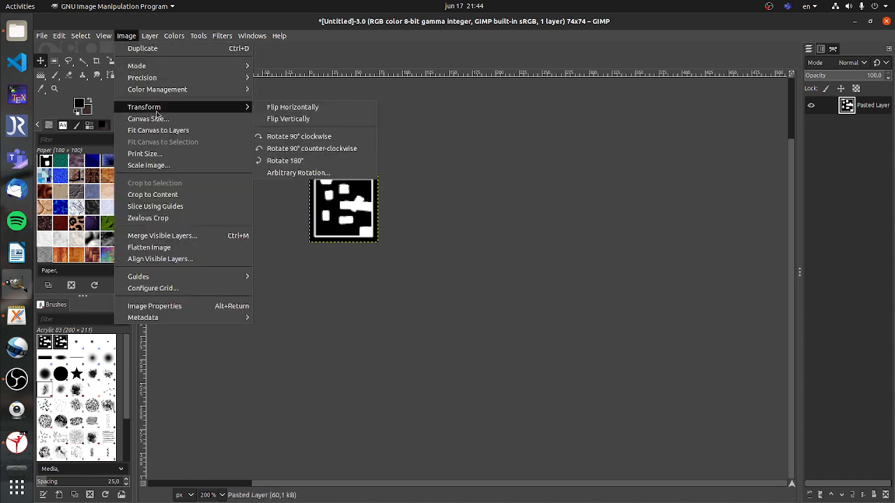
left_click(148, 118)
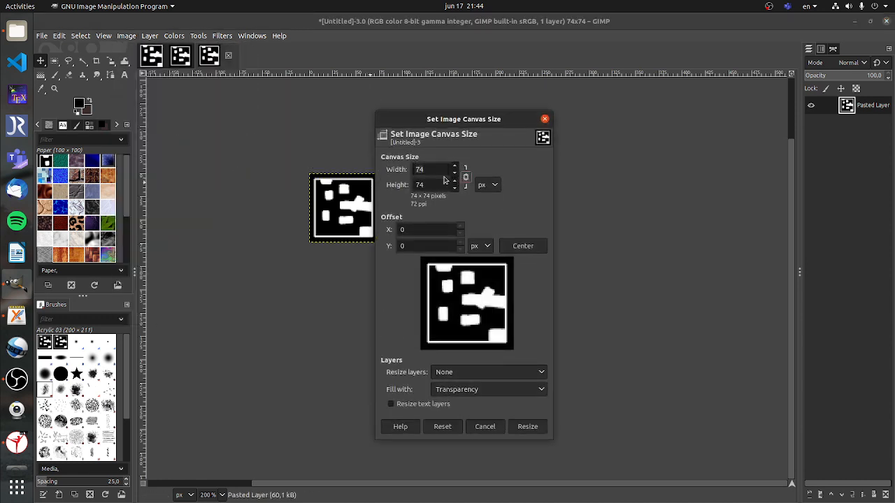
double_click(429, 169)
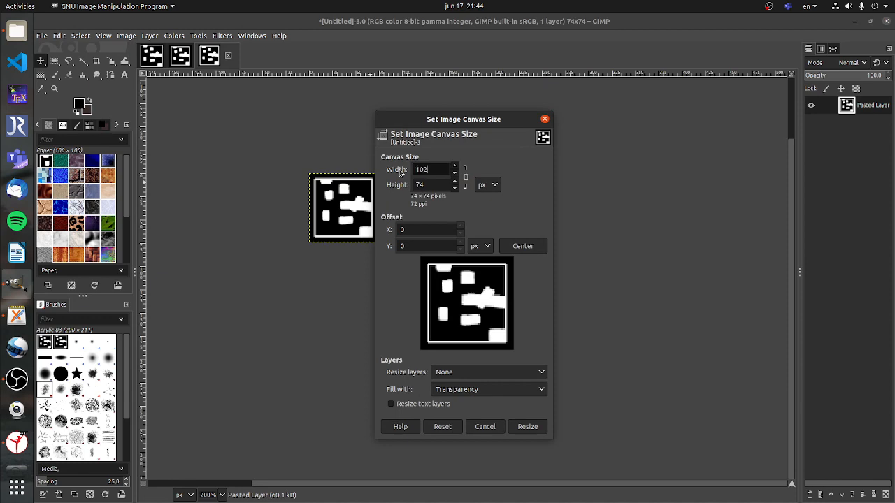
key("Return")
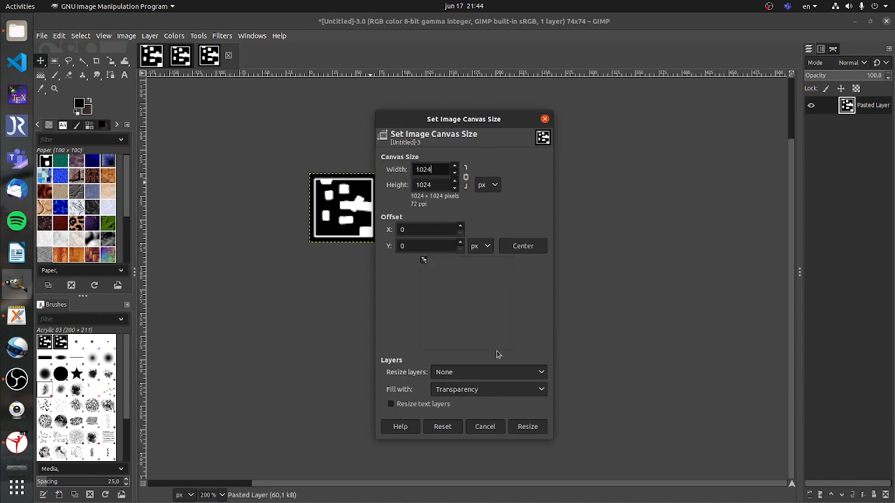
left_click(544, 429)
left_click_drag(434, 244, 335, 240)
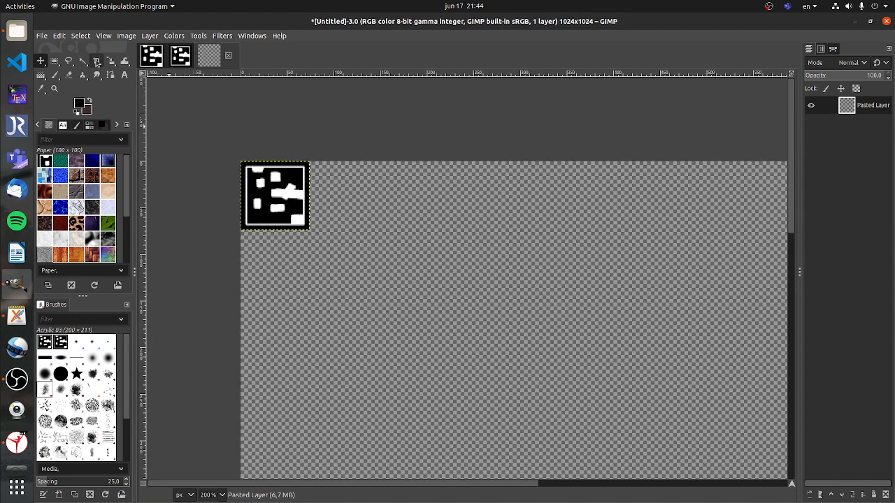
- Scale the pasted map layer to 1024 × 1024 px with the Scale tool
left_click(110, 61)
left_click(239, 181)
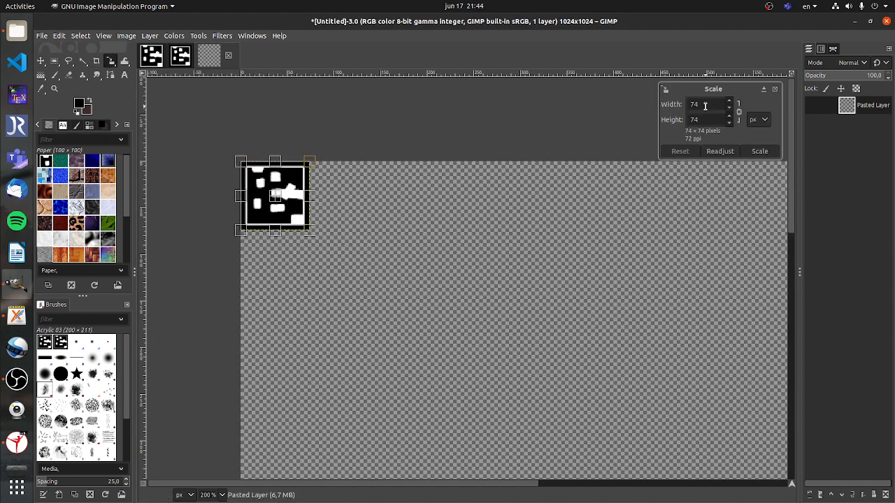
type("1024")
key("Tab")
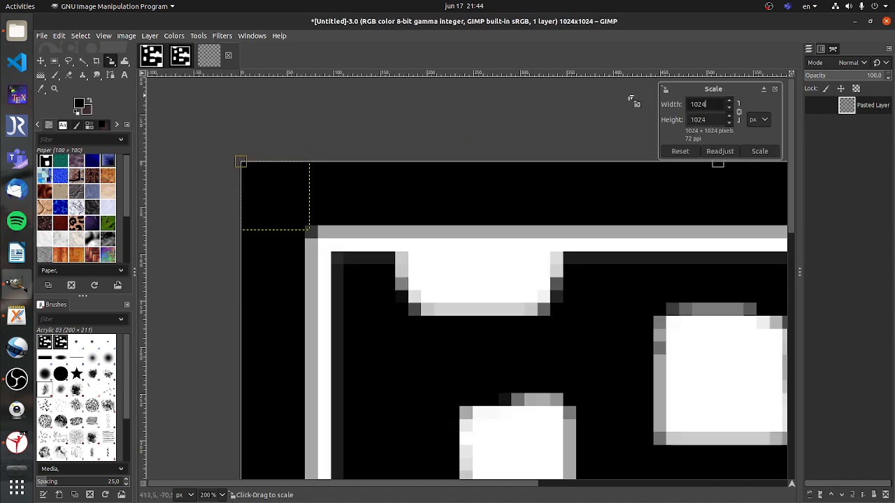
left_click(759, 151)
- Select the black areas outside and inside the map walls with Fuzzy Select, and invert the selection onto the white walls and obstacles
left_click_drag(492, 300, 310, 222)
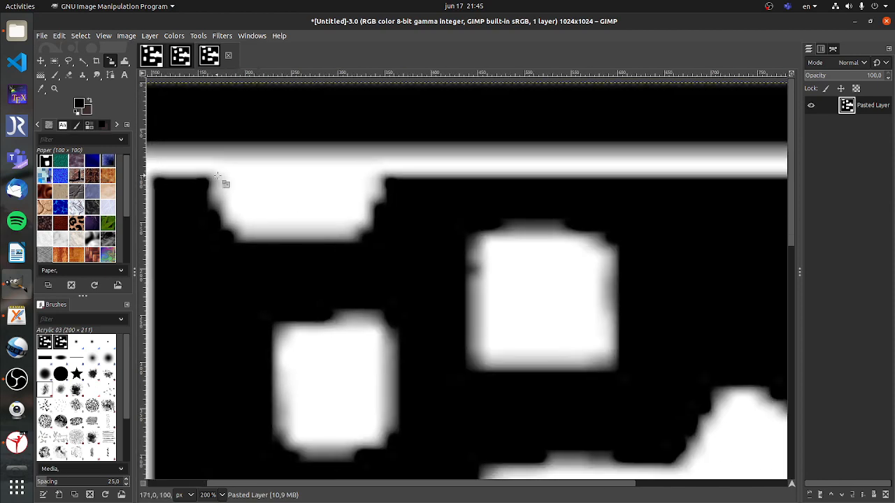
left_click_drag(219, 177, 305, 175)
scroll(415, 178, "up", 1)
scroll(459, 231, "down", 7)
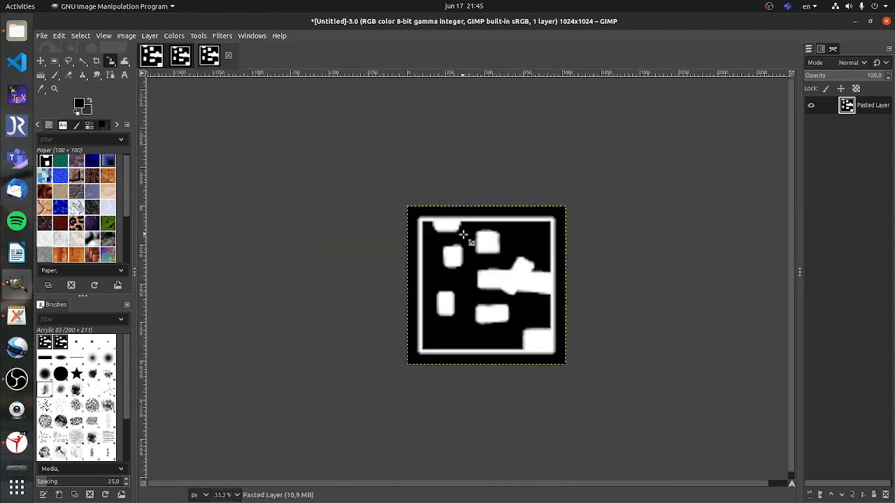
scroll(495, 299, "up", 3)
scroll(475, 259, "up", 1)
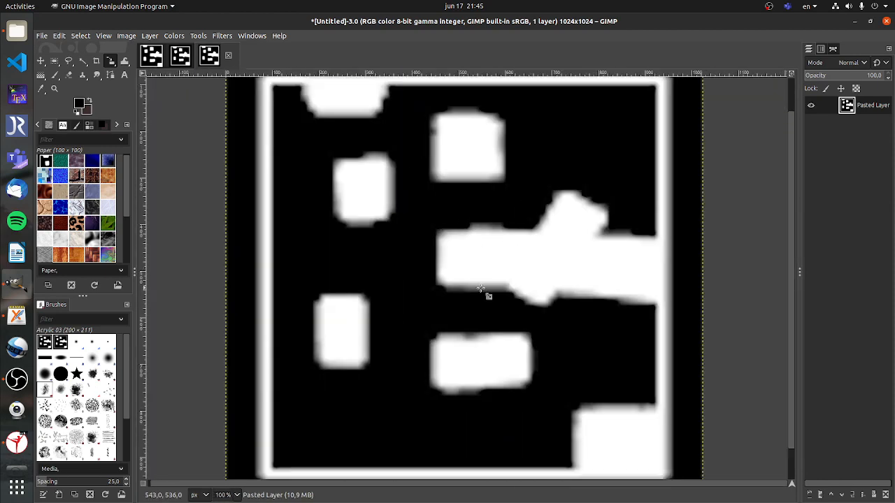
scroll(457, 260, "down", 1)
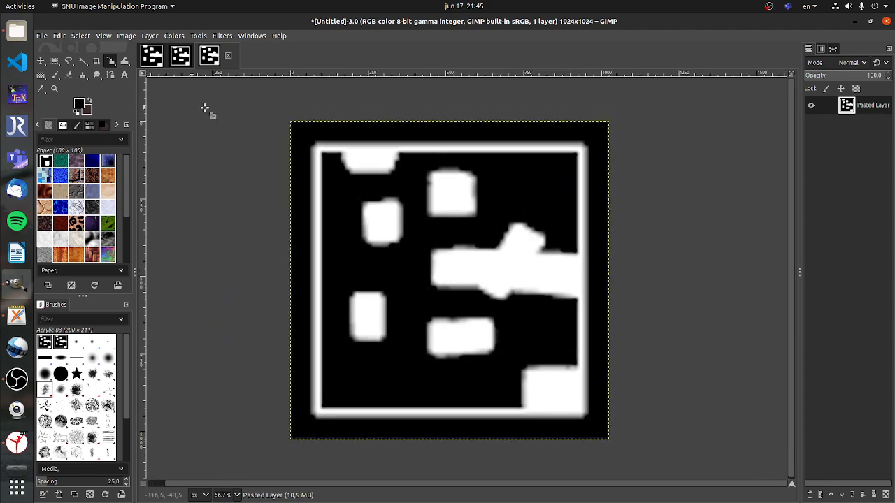
left_click(82, 61)
left_click(395, 144)
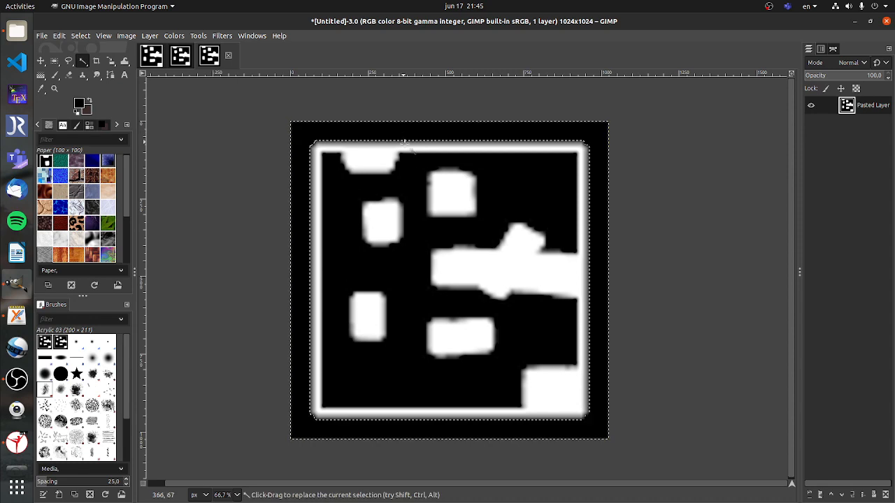
left_click(124, 36)
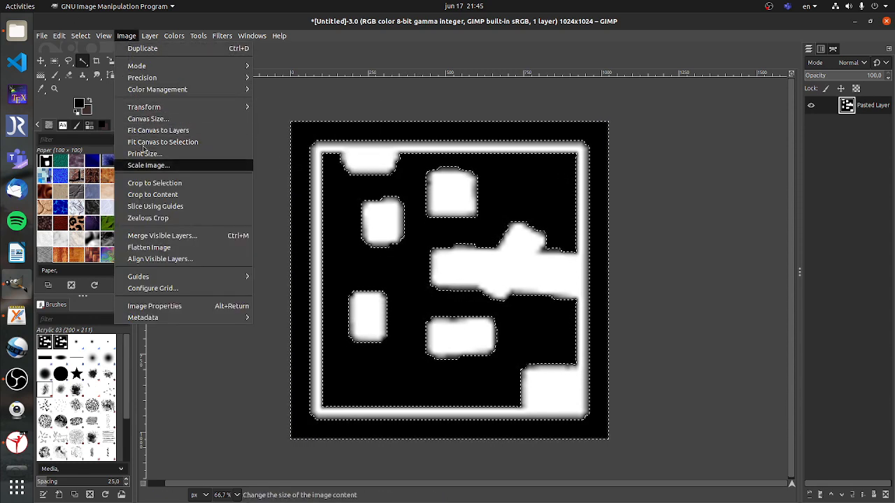
mouse_move(83, 37)
left_click(91, 72)
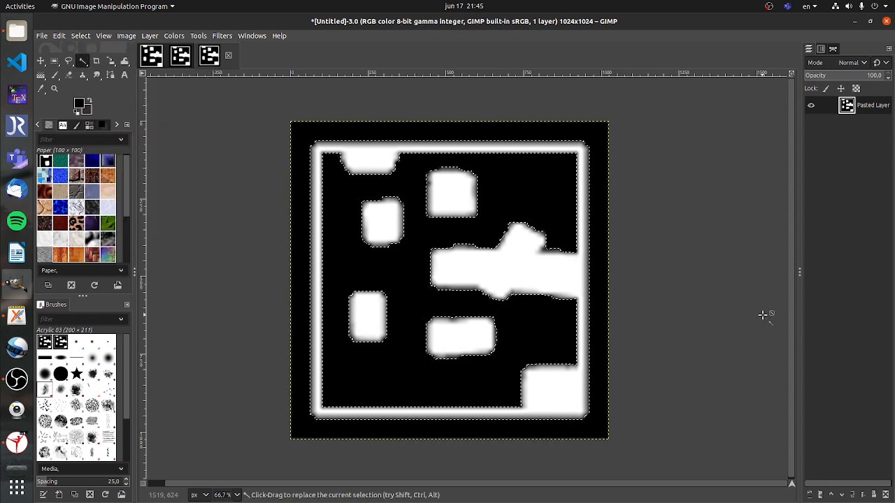
- Add a new transparent layer above the map and grow the wall and obstacle selection by 5 px
left_click(810, 494)
left_click(867, 491)
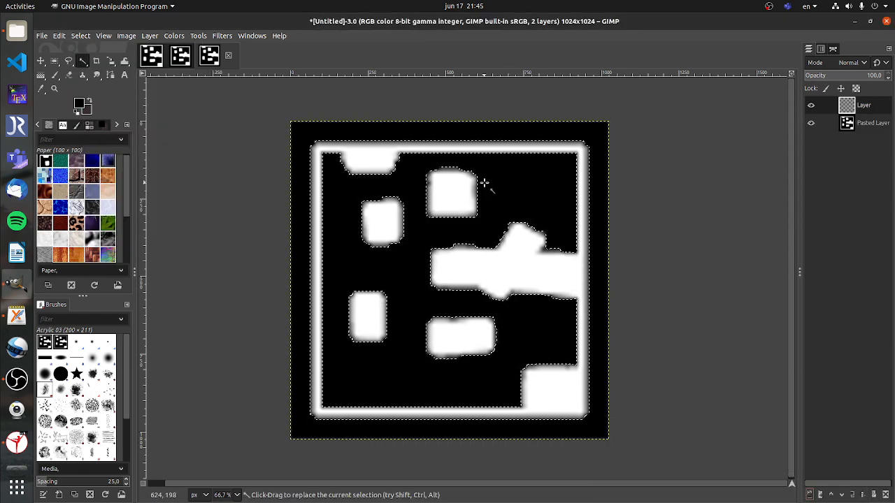
left_click(82, 37)
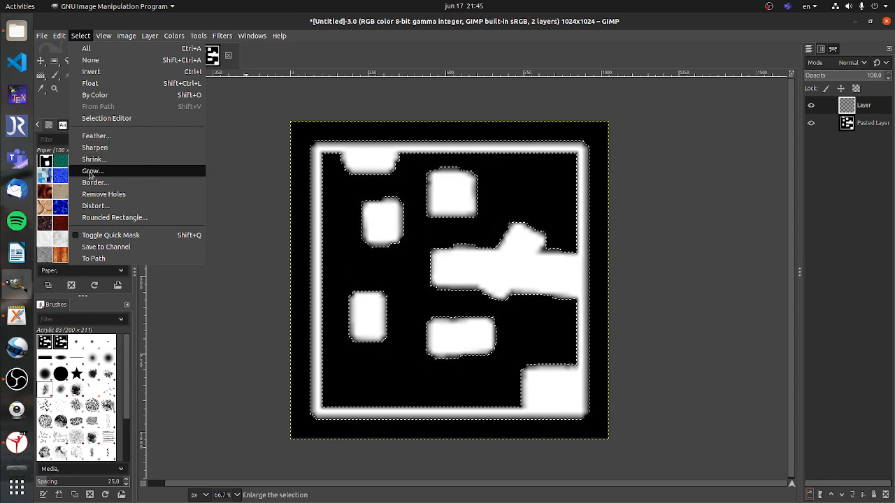
left_click(116, 173)
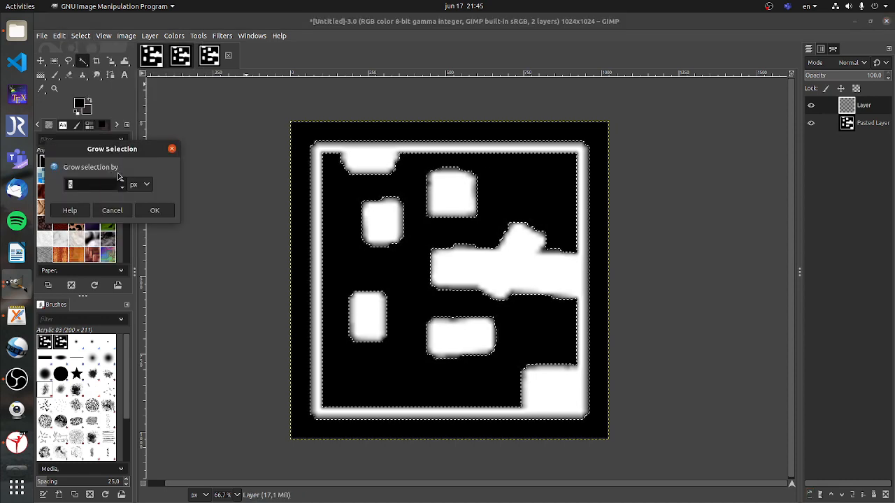
left_click(157, 210)
scroll(413, 250, "up", 1)
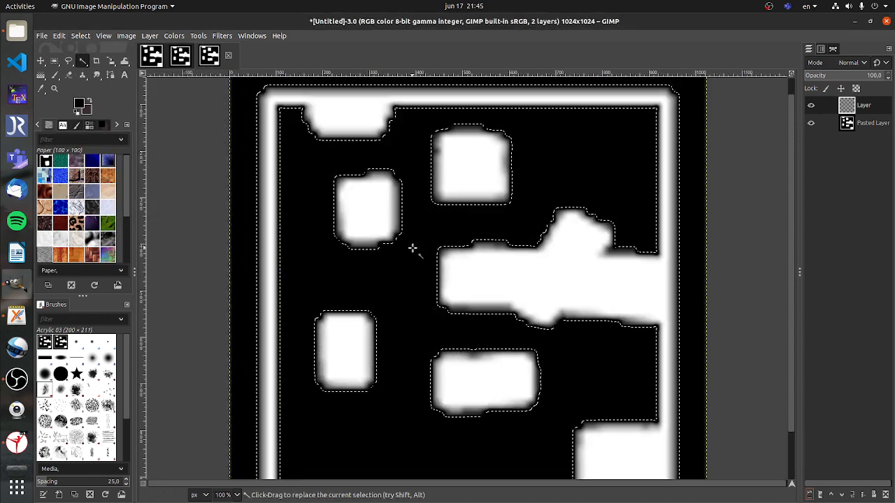
- Fill the selected walls and obstacles on the new layer with the grey rough paper pattern, and clear the selection
left_click_drag(373, 214, 402, 254)
left_click_drag(128, 189, 128, 181)
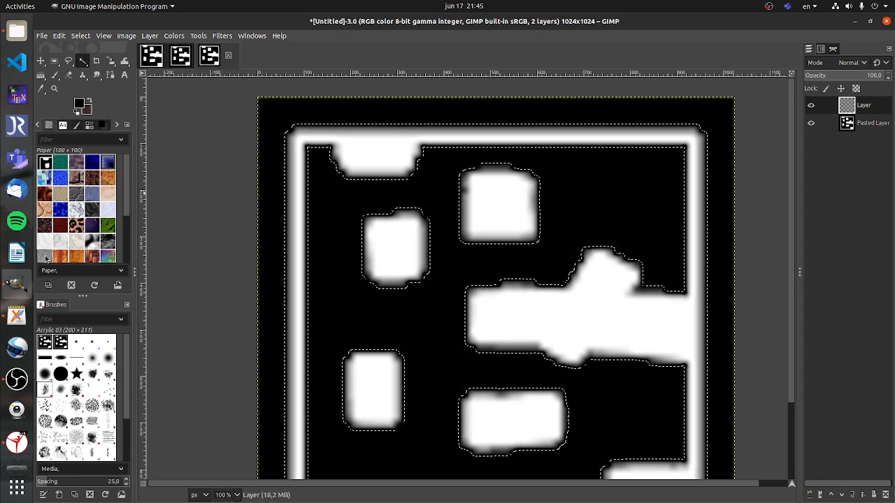
left_click_drag(46, 259, 364, 383)
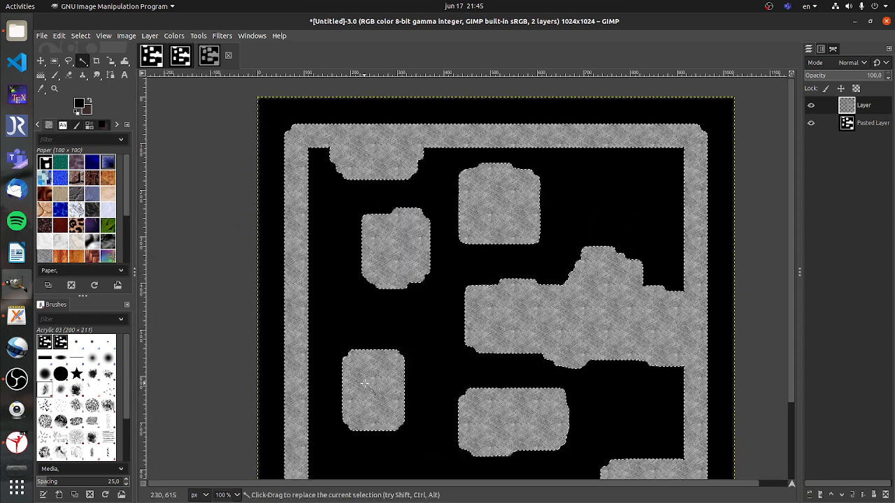
left_click(605, 276)
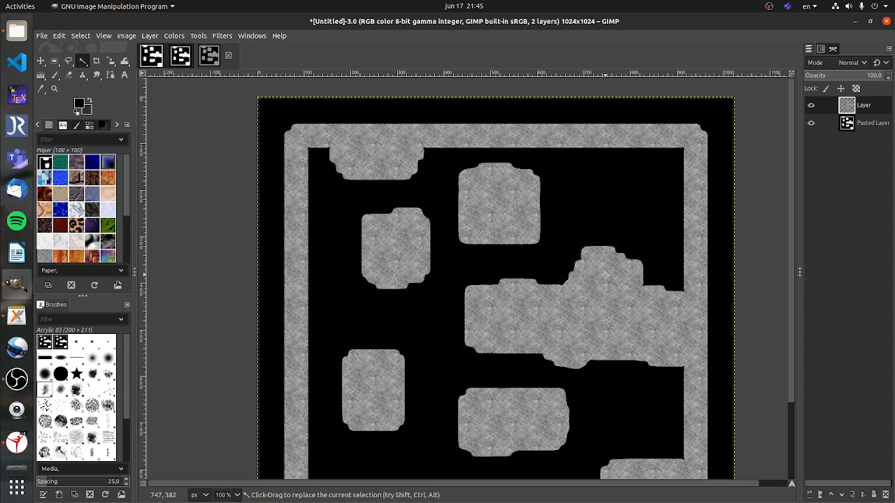
- Hide the Pasted Layer, add a new layer beneath the wall layer, and fill it with the same grey pattern
left_click(811, 124)
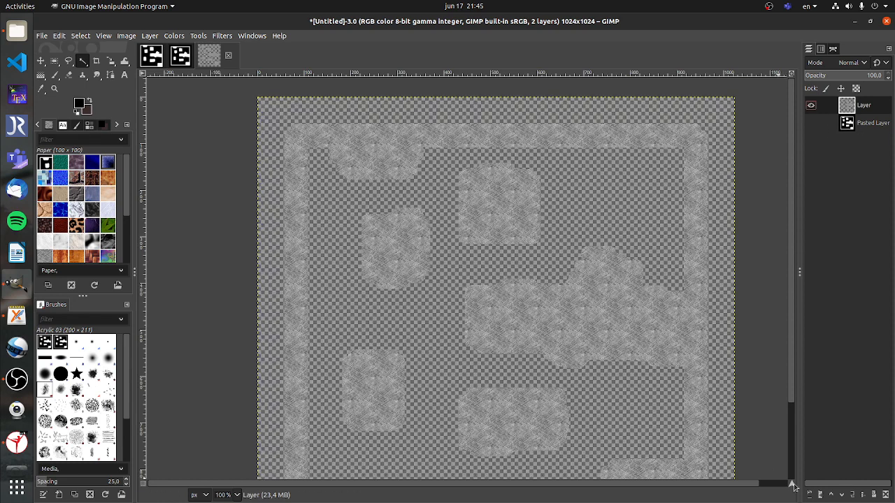
left_click(809, 495)
left_click(872, 490)
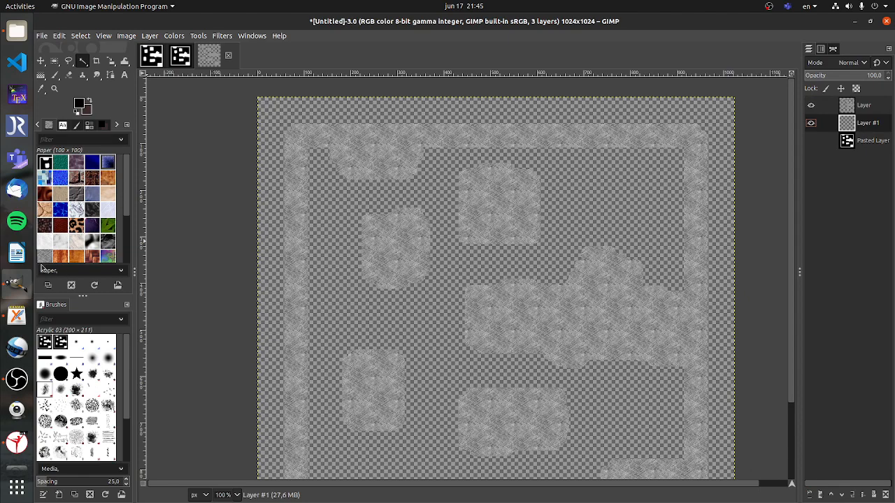
left_click_drag(48, 262, 440, 203)
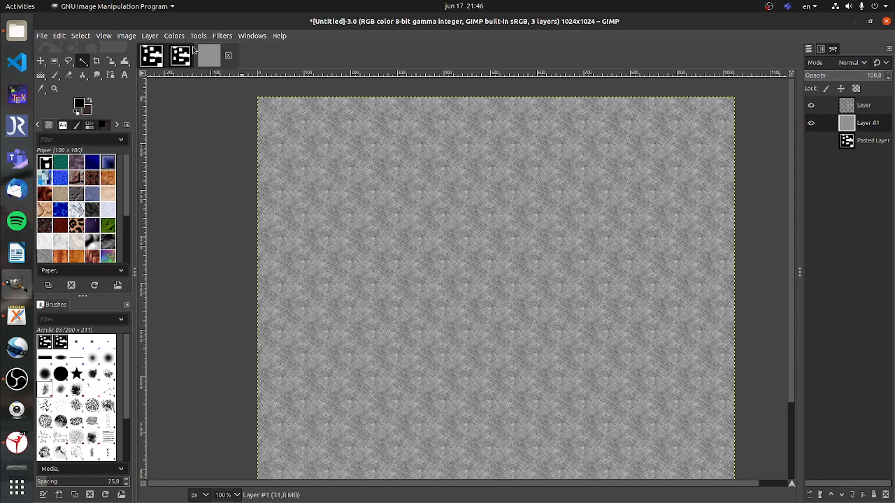
- Colorize the full background pattern layer green with hue 0.2941, saturation 0.4118 and lightness -0.288
left_click(174, 35)
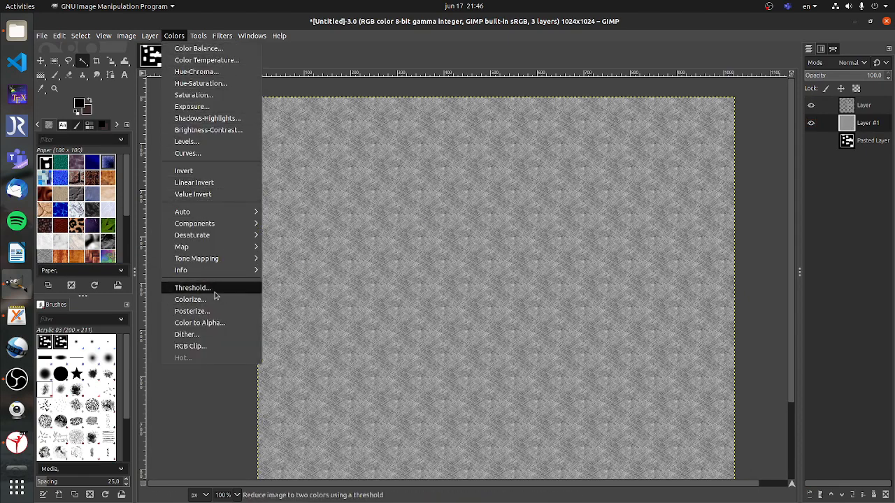
left_click(190, 299)
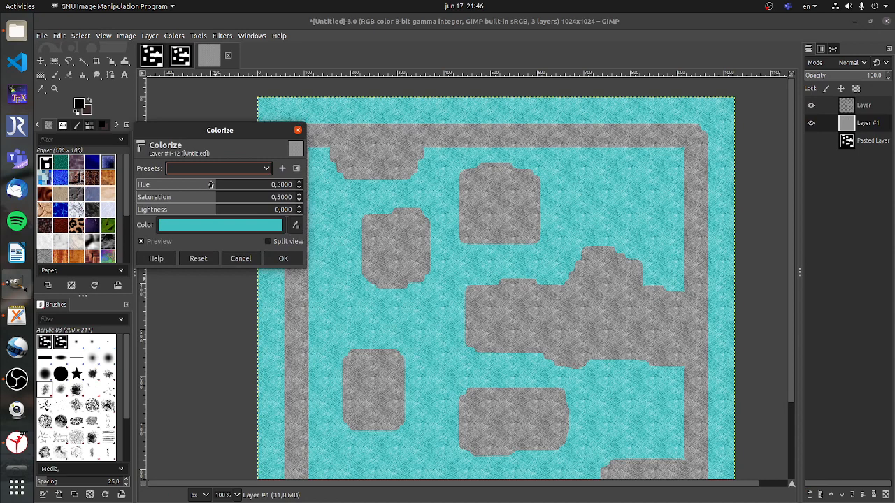
left_click_drag(210, 184, 214, 210)
left_click(189, 198)
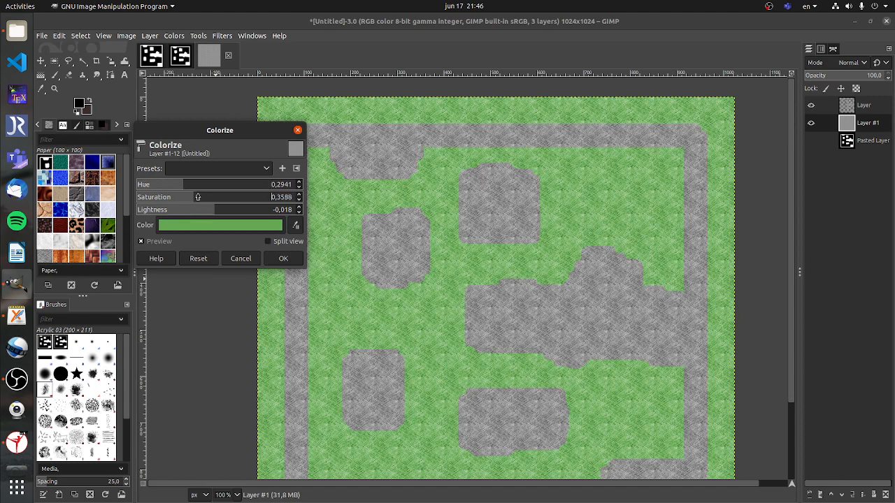
left_click_drag(205, 197, 193, 212)
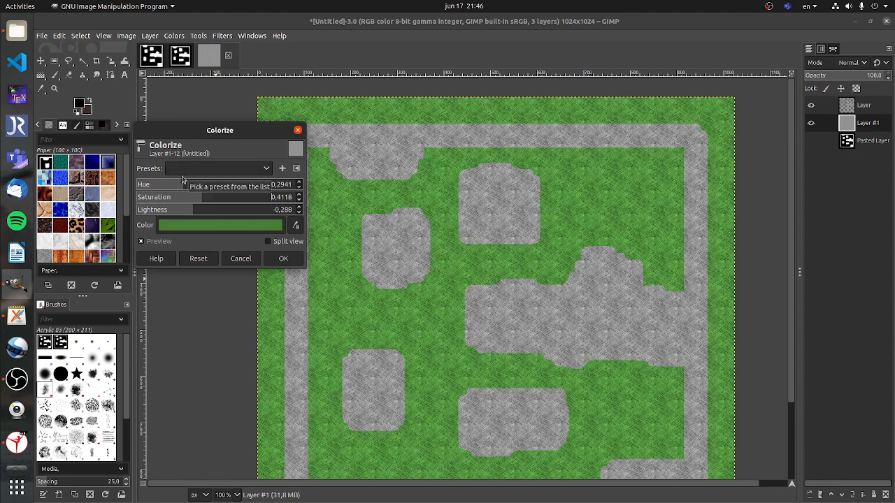
left_click(292, 258)
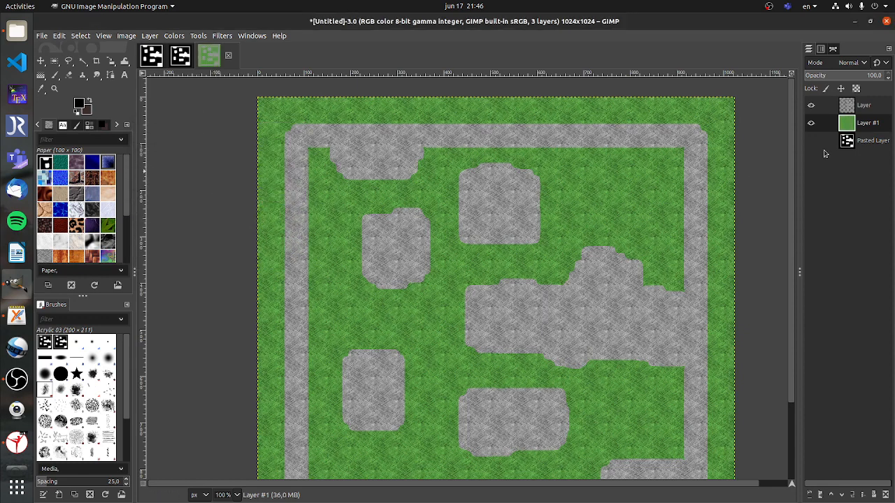
- Colorize the wall and obstacle layer brown with hue 0.1294, saturation 0.2588 and lightness -0.276
left_click(867, 110)
left_click(174, 35)
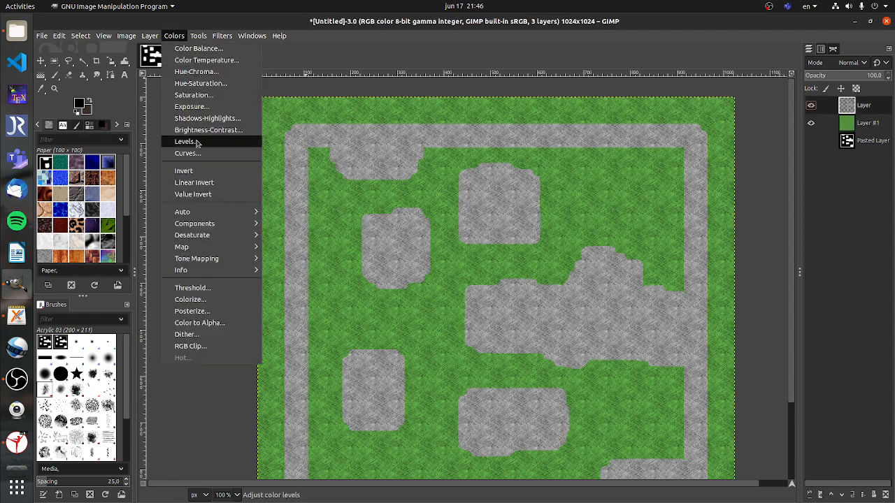
left_click(205, 304)
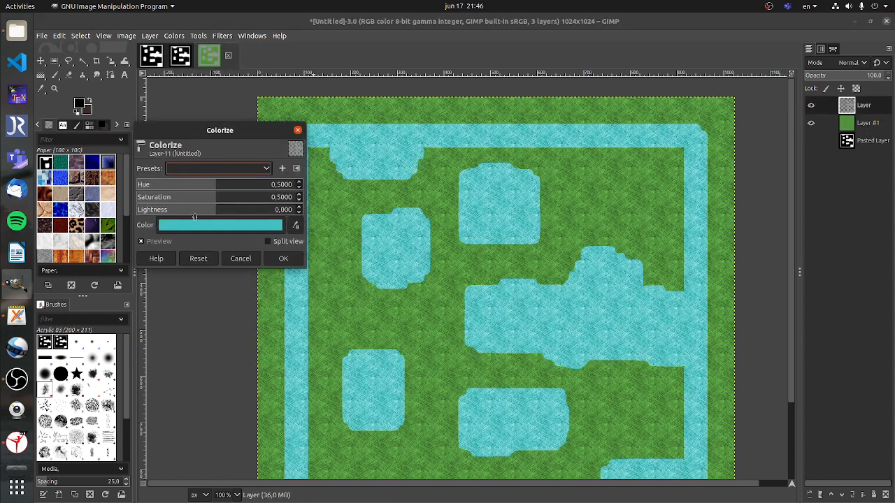
left_click_drag(210, 184, 159, 185)
left_click_drag(209, 197, 194, 210)
left_click_drag(162, 185, 178, 198)
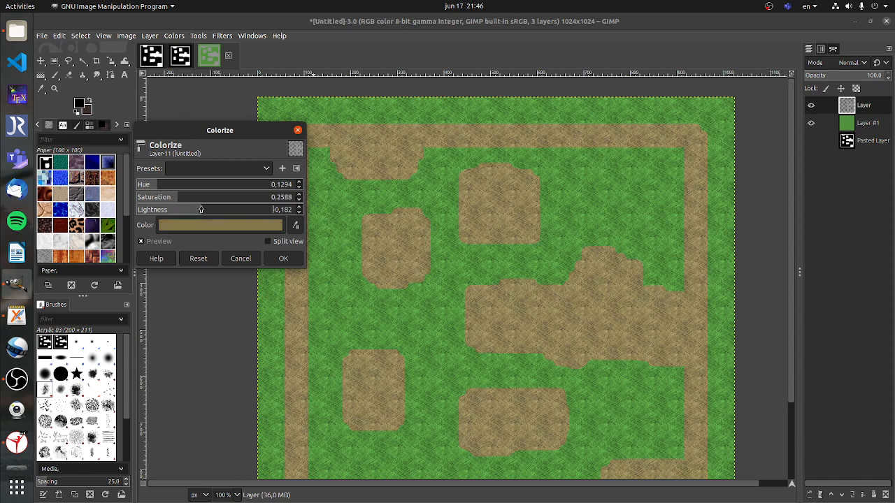
left_click(197, 209)
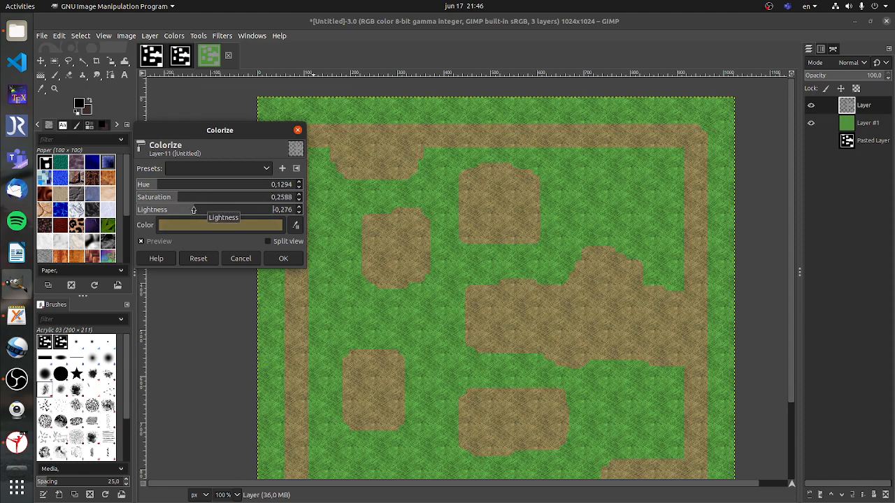
left_click(283, 259)
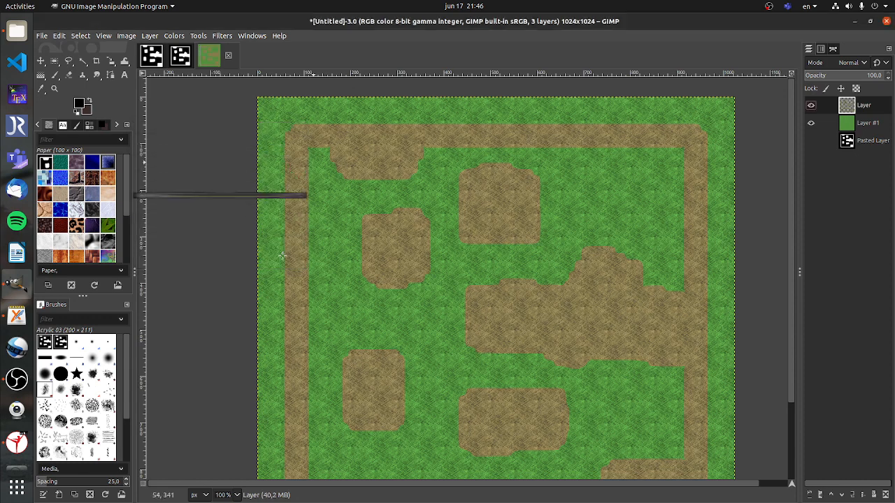
- Create a combined layer from the visible result and hide the separate wall and background layers below it
right_click(870, 106)
left_click(804, 186)
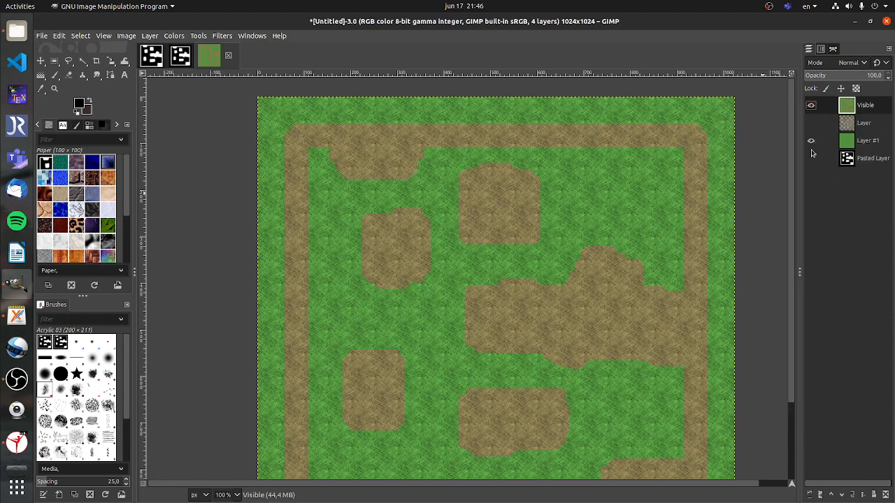
left_click(811, 106)
left_click(811, 105)
left_click_drag(448, 226, 418, 202)
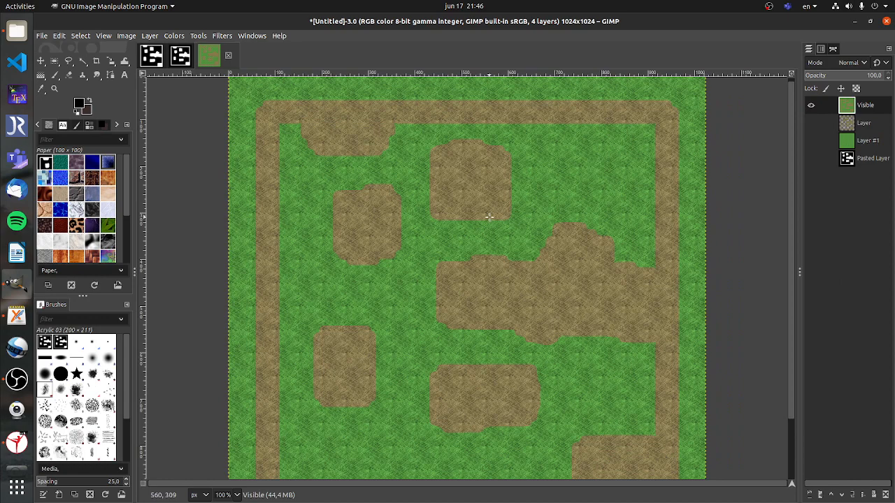
scroll(454, 182, "up", 2)
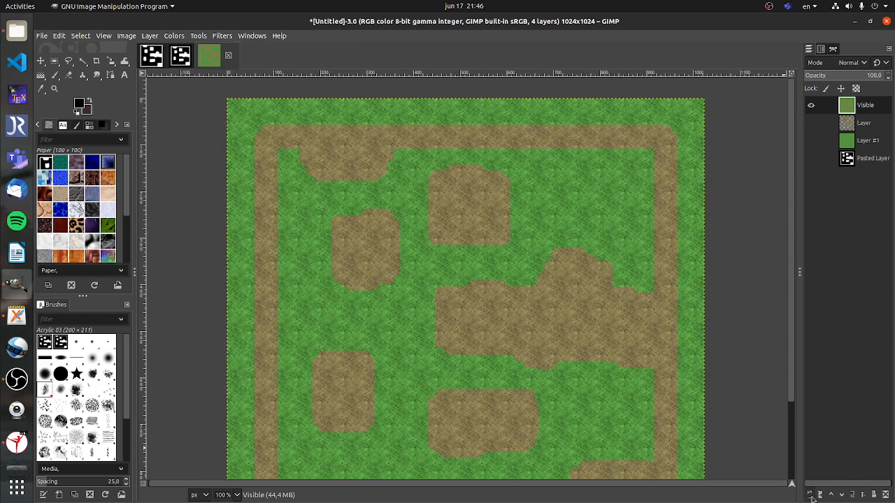
- Add an empty layer on top, make another copy from visible beneath it, and hide the first combined layer
left_click(811, 495)
left_click(864, 491)
right_click(862, 121)
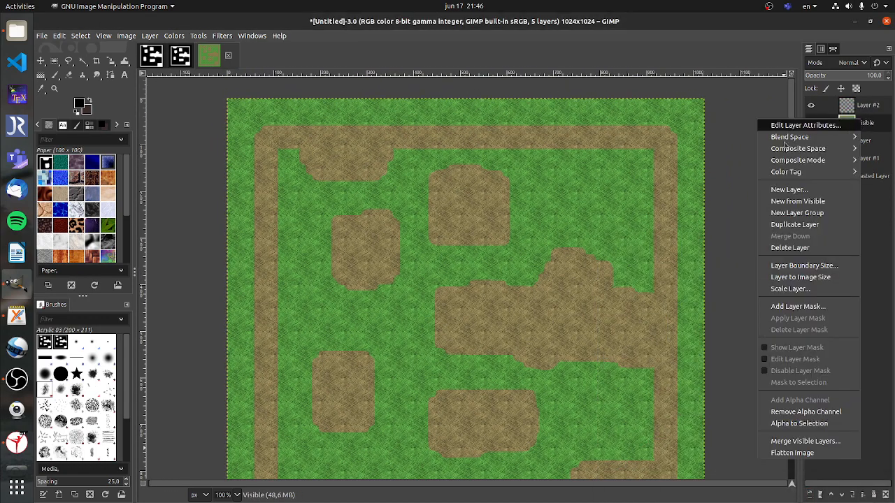
left_click(797, 202)
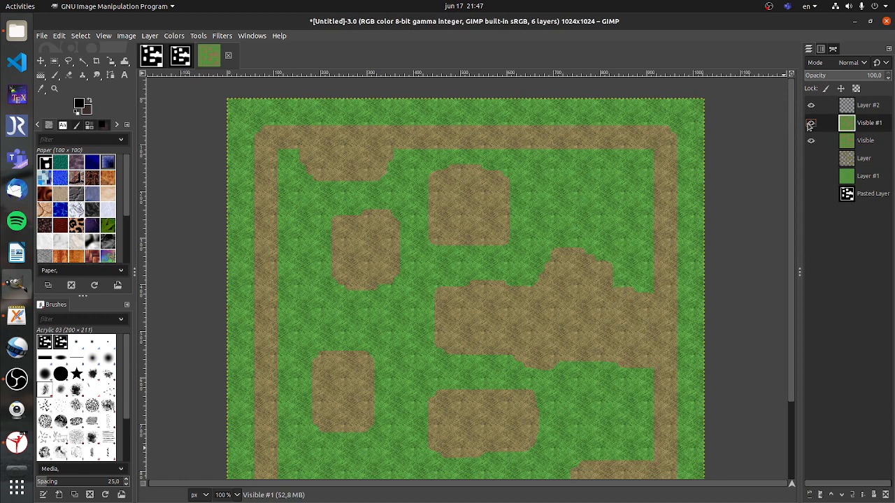
left_click_drag(391, 182, 404, 190)
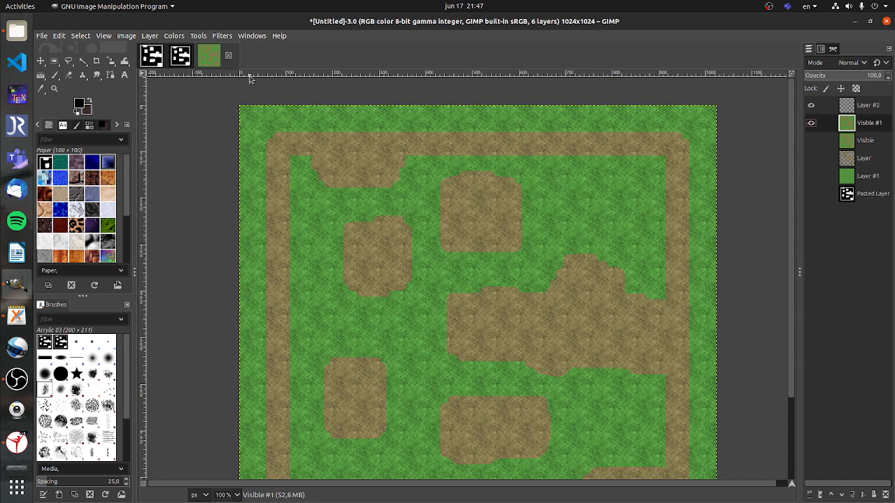
- Apply the Oilify filter with a mask radius of 2 to the new combined copy
left_click(223, 36)
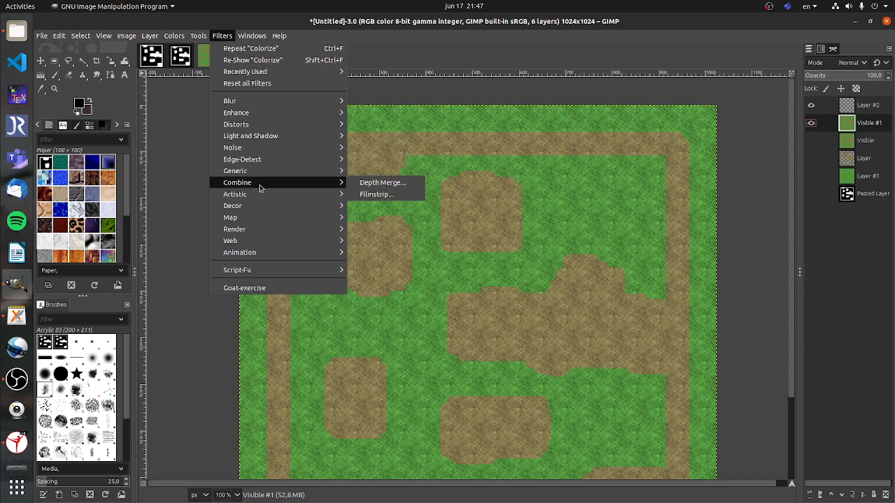
mouse_move(318, 194)
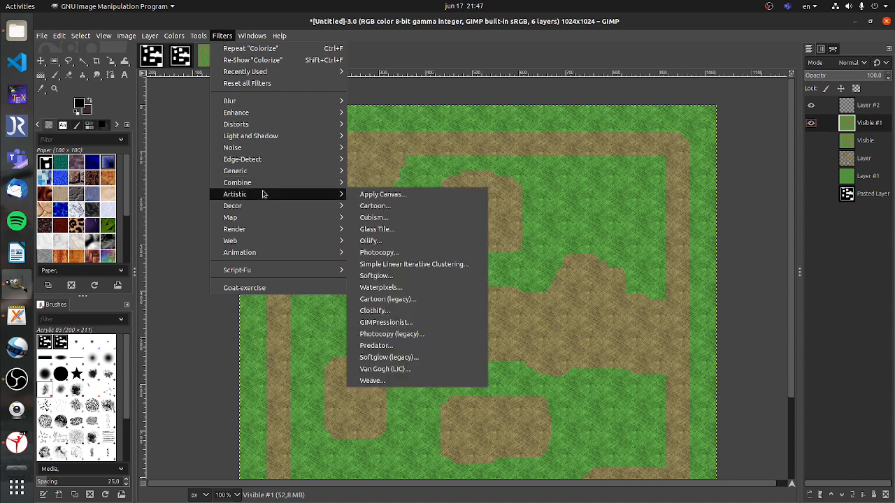
left_click(402, 244)
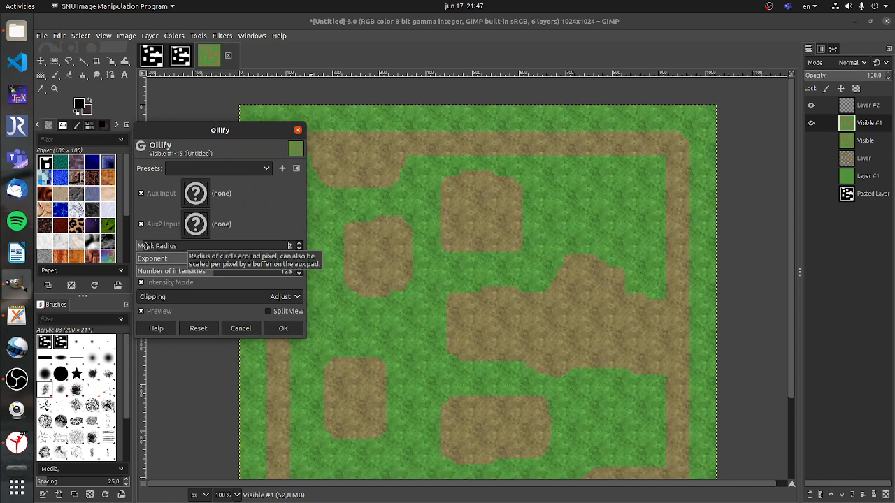
left_click(285, 328)
- Select the empty top layer, choose the Acrylic 02 brush, and set the foreground colour to dark brown 3c2c2c
left_click(864, 108)
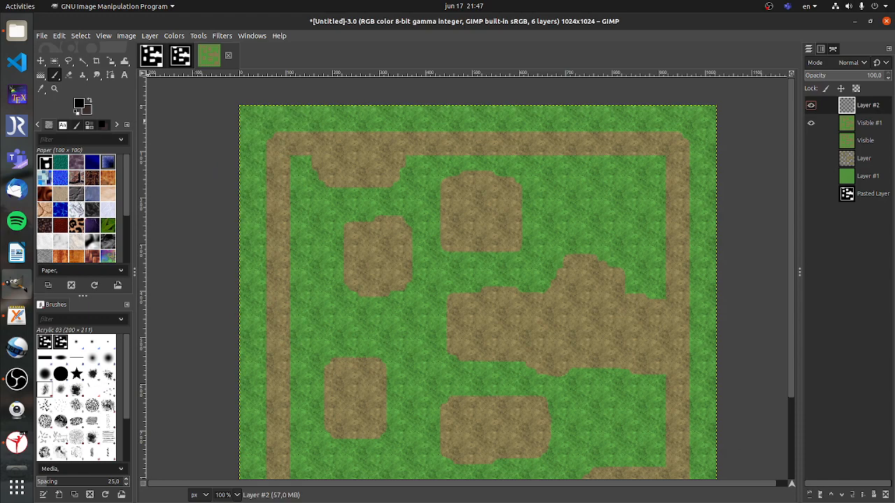
left_click(107, 375)
left_click(79, 106)
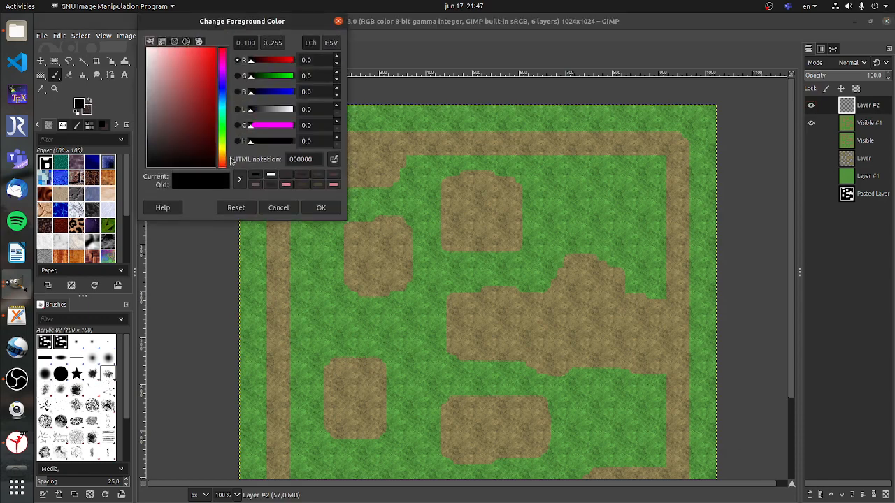
left_click(278, 208)
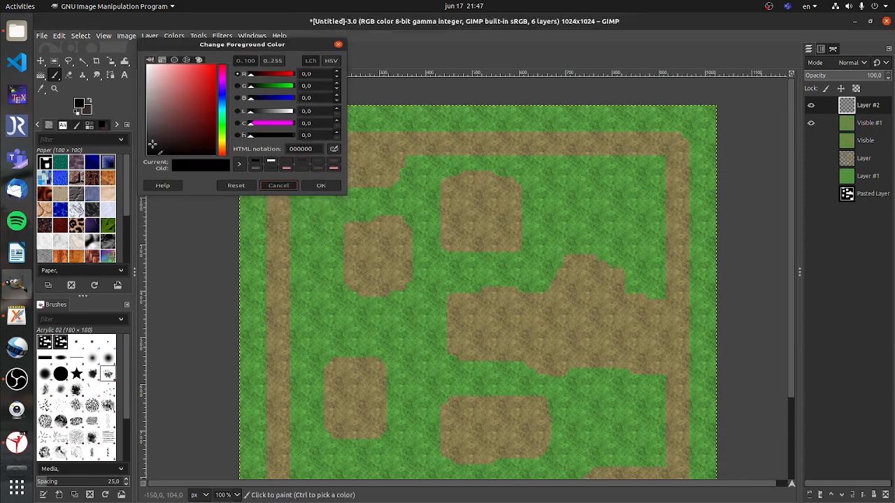
left_click(82, 106)
left_click(165, 139)
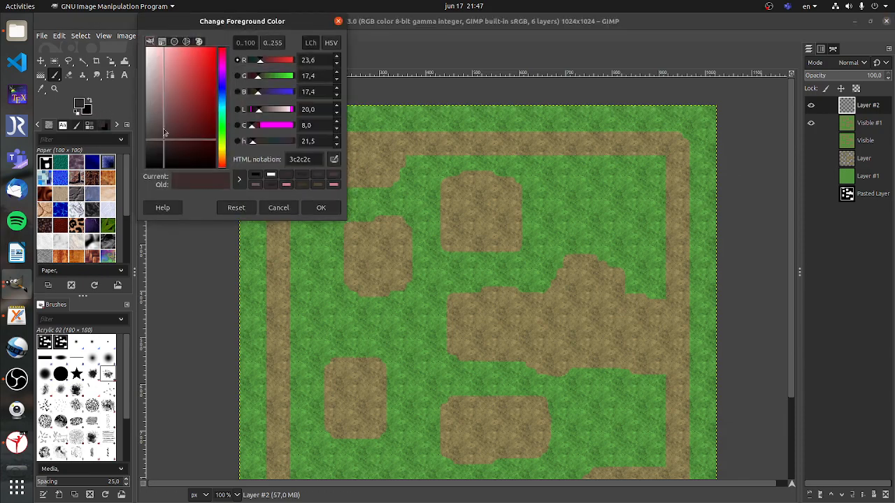
left_click(323, 212)
- Shrink the Acrylic 02 brush and trace the inner edge of the outer dirt wall with dark brown strokes
left_click(440, 188)
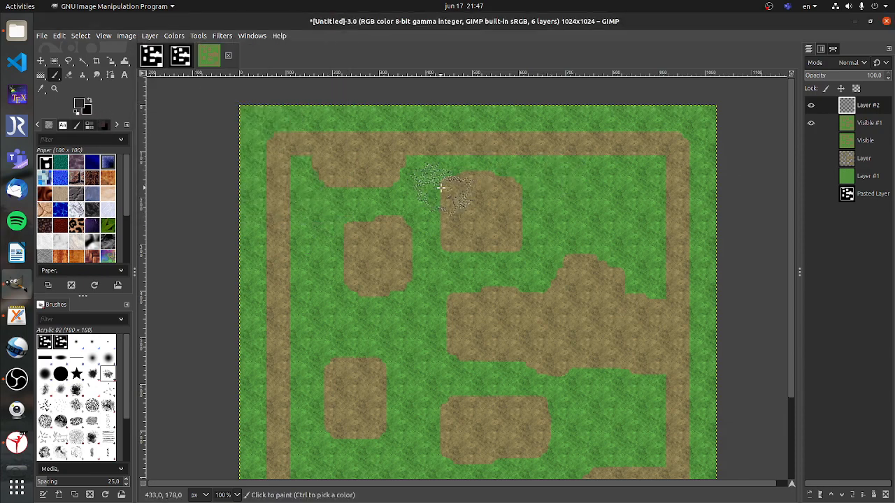
key("bracketleft")
key("bracketleft")
key("bracketleft")
key("bracketleft")
key("bracketleft")
key("bracketleft")
key("bracketleft")
key("bracketleft")
key("bracketleft")
key("bracketleft")
key("bracketleft")
key("bracketleft")
key("bracketleft")
key("bracketleft")
key("bracketleft")
key("bracketleft")
key("bracketleft")
key("bracketleft")
key("bracketleft")
key("bracketleft")
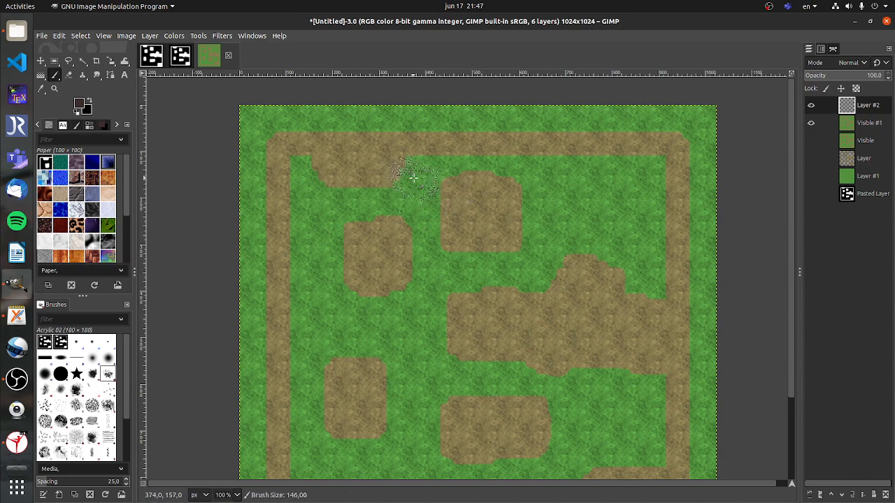
key("bracketleft")
key("bracketleft")
key("bracketleft")
key("bracketleft")
key("bracketleft")
key("bracketleft")
key("bracketleft")
key("bracketleft")
key("bracketleft")
key("bracketleft")
key("bracketleft")
key("bracketleft")
key("bracketleft")
key("bracketleft")
key("bracketleft")
key("bracketleft")
key("bracketleft")
key("bracketleft")
key("bracketleft")
key("bracketleft")
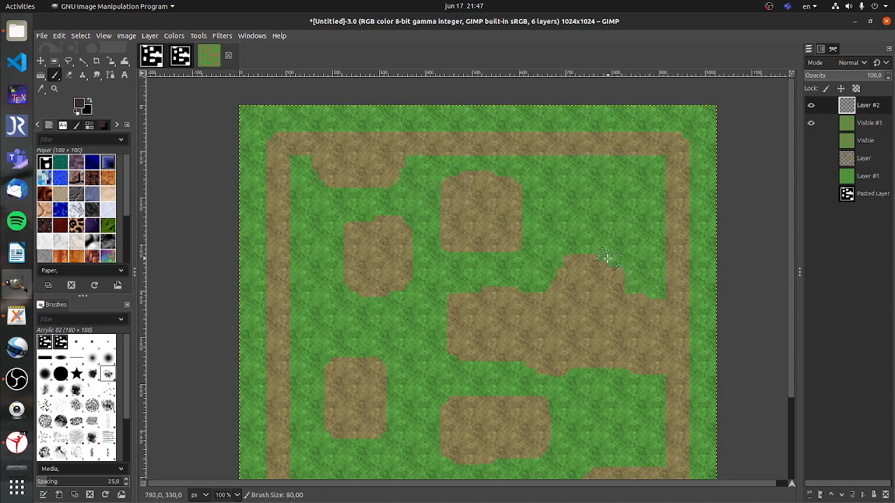
key("bracketleft")
key("bracketleft")
key("bracketleft")
key("bracketleft")
key("bracketleft")
key("bracketleft")
key("bracketleft")
key("bracketleft")
key("bracketleft")
key("bracketleft")
key("bracketleft")
key("bracketleft")
key("bracketleft")
key("bracketleft")
key("bracketleft")
key("bracketleft")
key("bracketleft")
key("bracketleft")
key("bracketleft")
key("bracketleft")
mouse_move(657, 158)
left_mouse_down()
mouse_move(407, 152)
mouse_move(388, 183)
mouse_move(360, 187)
mouse_move(325, 186)
mouse_move(311, 161)
mouse_move(291, 158)
mouse_move(288, 293)
mouse_move(285, 138)
mouse_move(275, 119)
mouse_move(281, 254)
mouse_move(269, 184)
mouse_move(273, 290)
mouse_move(286, 294)
mouse_move(552, 300)
mouse_move(563, 290)
mouse_move(570, 241)
mouse_move(654, 235)
left_mouse_up()
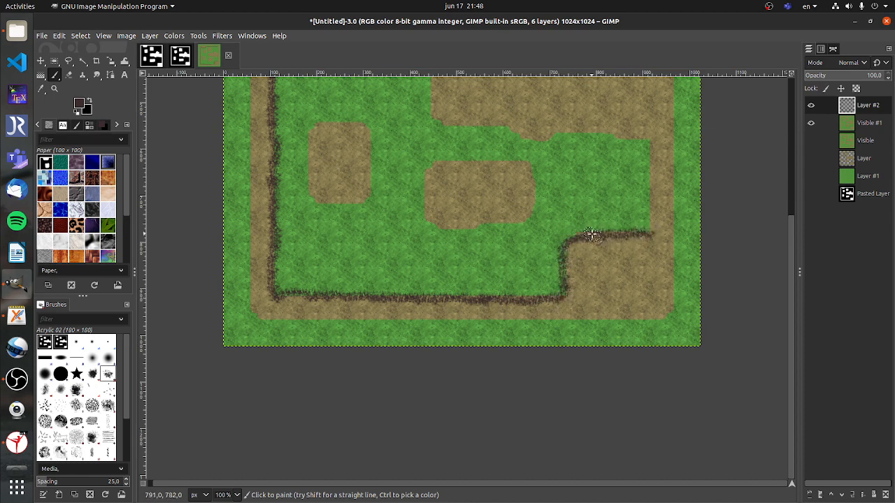
key("ctrl+z")
mouse_move(473, 298)
left_mouse_down()
mouse_move(564, 296)
mouse_move(565, 250)
mouse_move(575, 236)
mouse_move(647, 234)
mouse_move(644, 214)
mouse_move(648, 229)
mouse_move(651, 143)
mouse_move(597, 129)
mouse_move(519, 139)
mouse_move(559, 132)
mouse_move(645, 137)
mouse_move(649, 230)
left_mouse_up()
key("ctrl+z")
left_click_drag(605, 141, 588, 268)
mouse_move(523, 264)
left_mouse_down()
mouse_move(418, 245)
mouse_move(415, 196)
mouse_move(452, 183)
mouse_move(513, 186)
mouse_move(541, 147)
mouse_move(584, 157)
mouse_move(595, 180)
mouse_move(632, 189)
mouse_move(607, 265)
mouse_move(616, 274)
mouse_move(615, 150)
mouse_move(622, 222)
left_mouse_up()
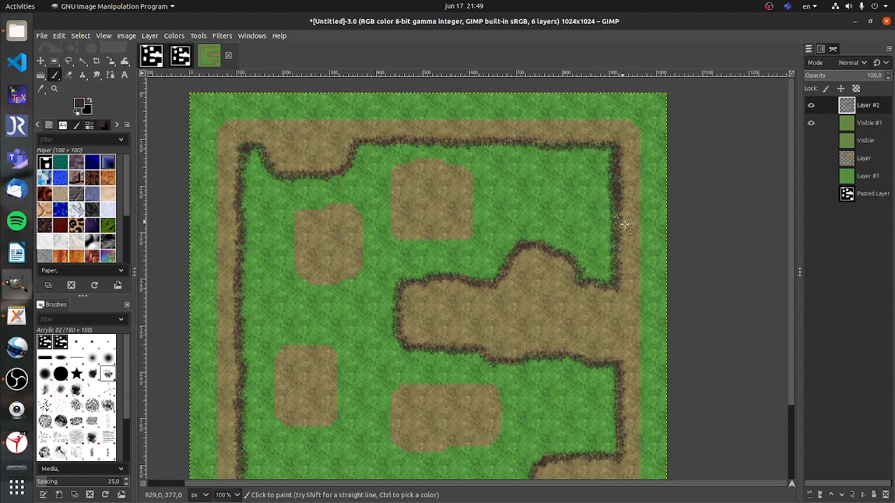
- Outline the four separate dirt islands inside the grass area with dark brown strokes
left_click_drag(393, 444, 437, 312)
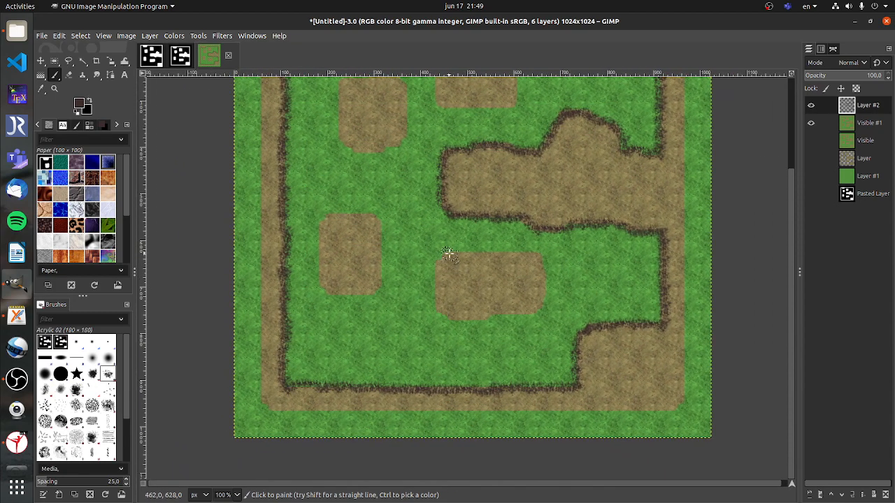
mouse_move(450, 254)
left_mouse_down()
mouse_move(537, 251)
mouse_move(546, 278)
mouse_move(540, 307)
mouse_move(448, 319)
left_mouse_up()
key("ctrl+z")
left_click_drag(433, 296, 436, 259)
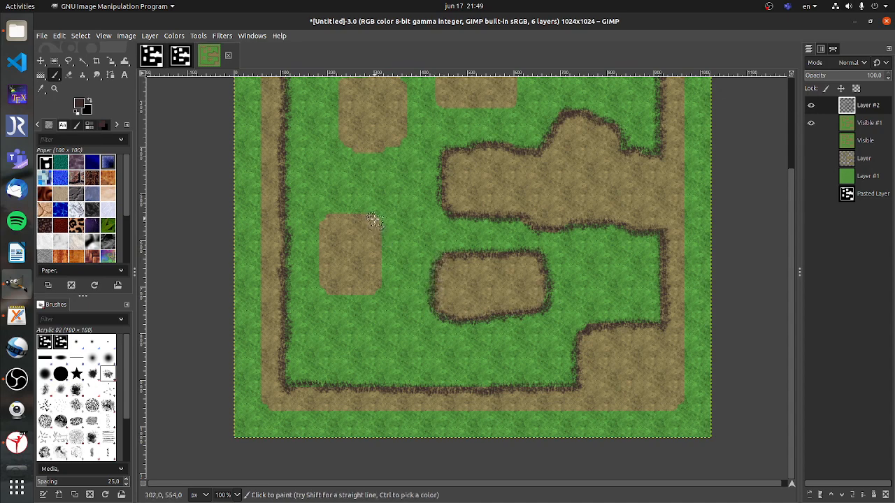
mouse_move(378, 214)
left_mouse_down()
mouse_move(382, 280)
mouse_move(365, 292)
mouse_move(325, 293)
mouse_move(317, 226)
mouse_move(341, 215)
mouse_move(379, 218)
left_mouse_up()
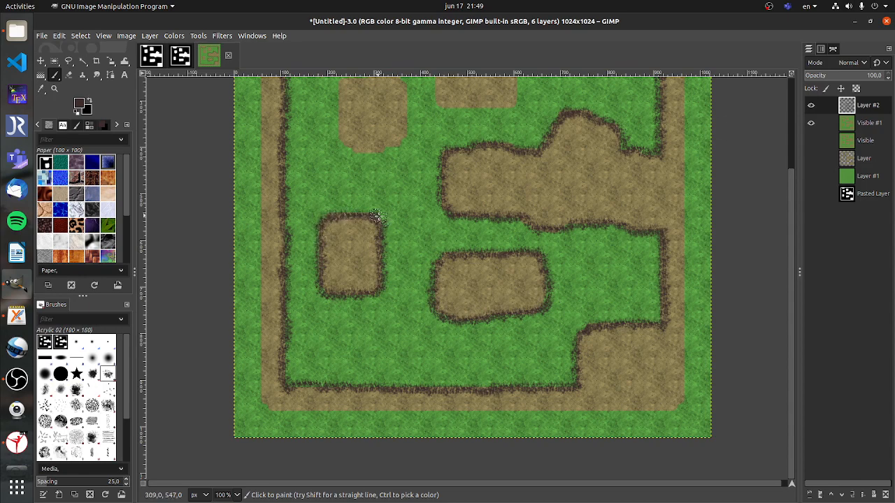
left_click_drag(369, 179, 381, 300)
mouse_move(416, 210)
left_mouse_down()
mouse_move(410, 261)
mouse_move(380, 269)
mouse_move(353, 258)
mouse_move(351, 223)
mouse_move(363, 199)
mouse_move(415, 204)
left_mouse_up()
mouse_move(449, 159)
left_mouse_down()
mouse_move(457, 228)
mouse_move(508, 229)
mouse_move(527, 217)
mouse_move(526, 189)
mouse_move(532, 207)
mouse_move(517, 233)
mouse_move(450, 226)
left_mouse_up()
key("ctrl+z")
mouse_move(456, 163)
left_mouse_down()
mouse_move(504, 150)
mouse_move(530, 156)
mouse_move(534, 169)
mouse_move(454, 163)
left_mouse_up()
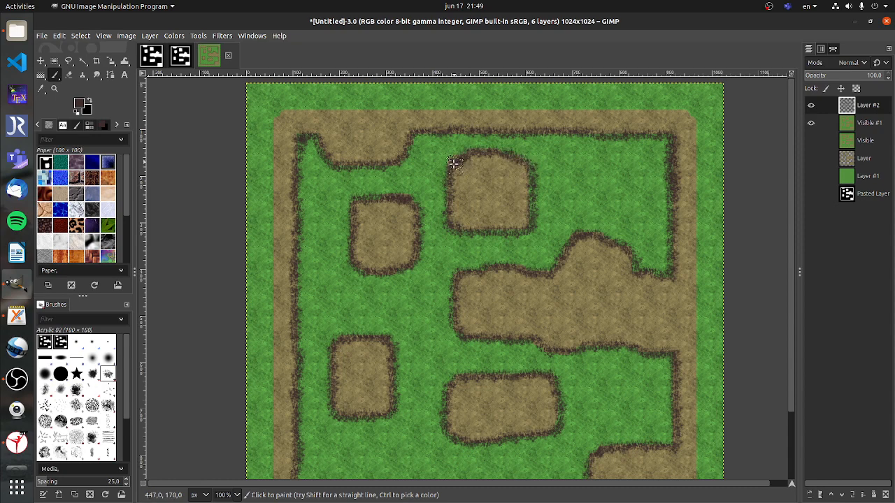
- Trace the outer edge of the dirt wall all around the map in dark brown
left_click_drag(616, 418, 560, 230)
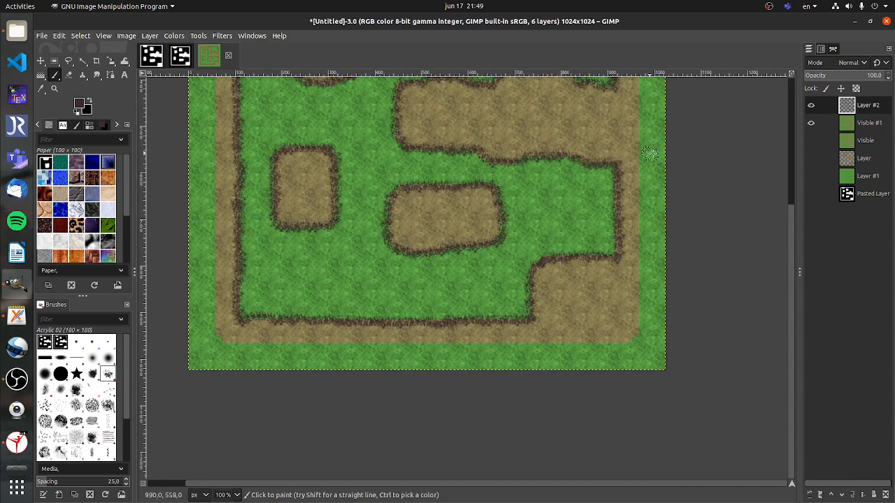
mouse_move(639, 160)
left_mouse_down()
mouse_move(635, 328)
mouse_move(622, 341)
mouse_move(220, 341)
mouse_move(212, 302)
mouse_move(219, 250)
mouse_move(208, 210)
mouse_move(216, 197)
mouse_move(223, 342)
left_mouse_up()
key("ctrl+z")
mouse_move(217, 171)
left_mouse_down()
mouse_move(298, 344)
mouse_move(303, 365)
left_mouse_up()
mouse_move(300, 395)
left_mouse_down()
mouse_move(302, 126)
mouse_move(310, 116)
mouse_move(717, 114)
mouse_move(724, 364)
mouse_move(723, 312)
left_mouse_up()
mouse_move(657, 297)
left_mouse_down()
mouse_move(599, 226)
mouse_move(593, 183)
left_mouse_up()
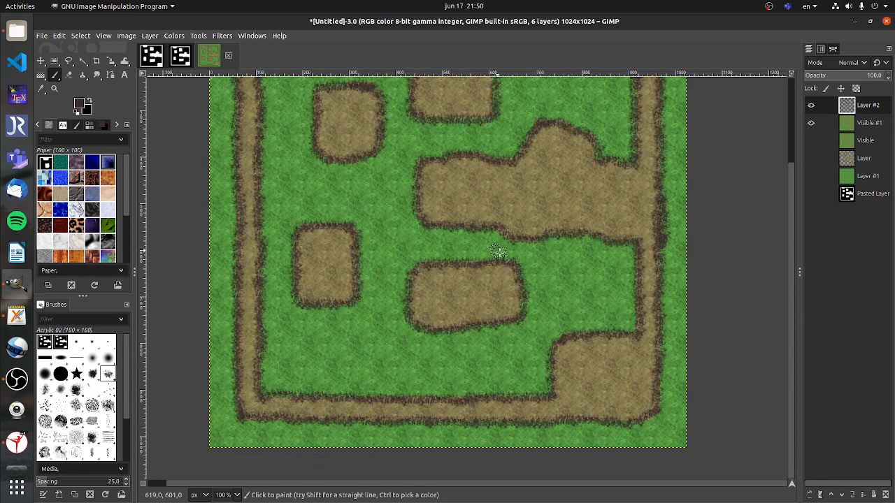
- Switch to the Acrylic 03 brush at size 103 and paint dark brown blotches inside the dirt areas
left_click_drag(500, 254, 518, 291)
scroll(395, 210, "up", 2)
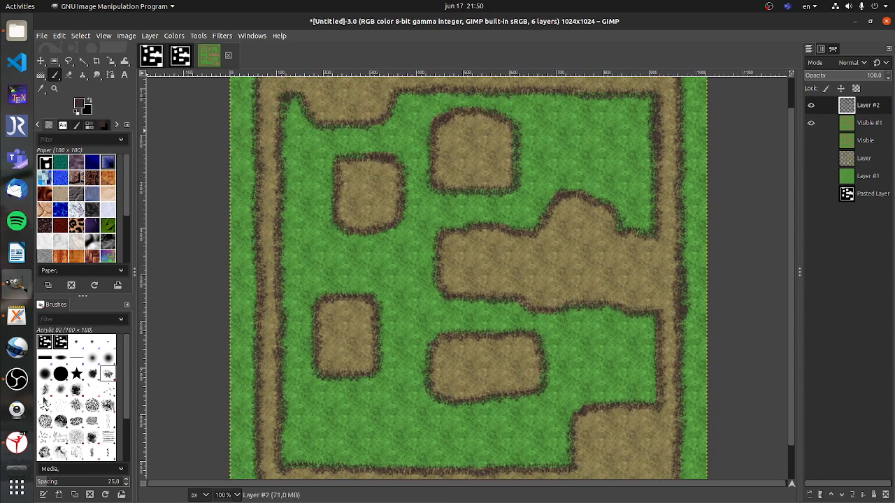
left_click(45, 391)
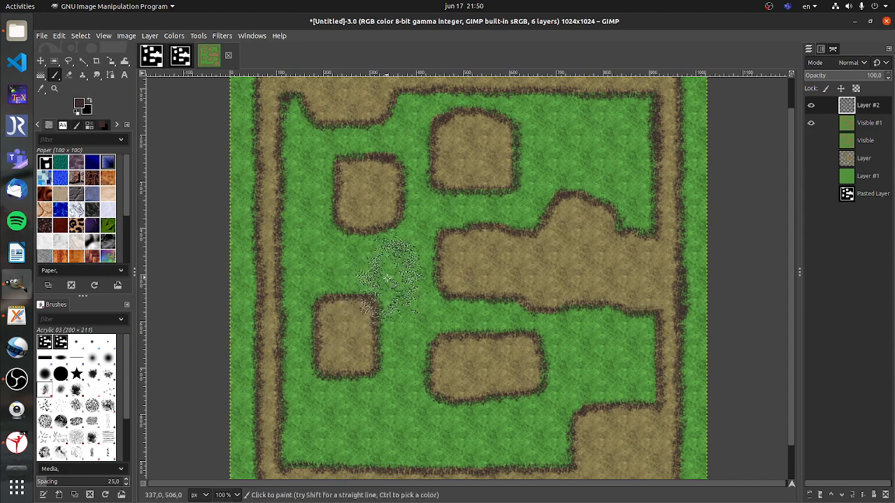
key("bracketleft")
key("bracketleft")
key("bracketleft")
key("bracketleft")
key("bracketleft")
key("bracketleft")
key("bracketleft")
key("bracketleft")
key("bracketleft")
key("bracketleft")
key("bracketleft")
key("bracketleft")
key("bracketleft")
key("bracketleft")
key("bracketleft")
key("bracketleft")
key("bracketleft")
key("bracketleft")
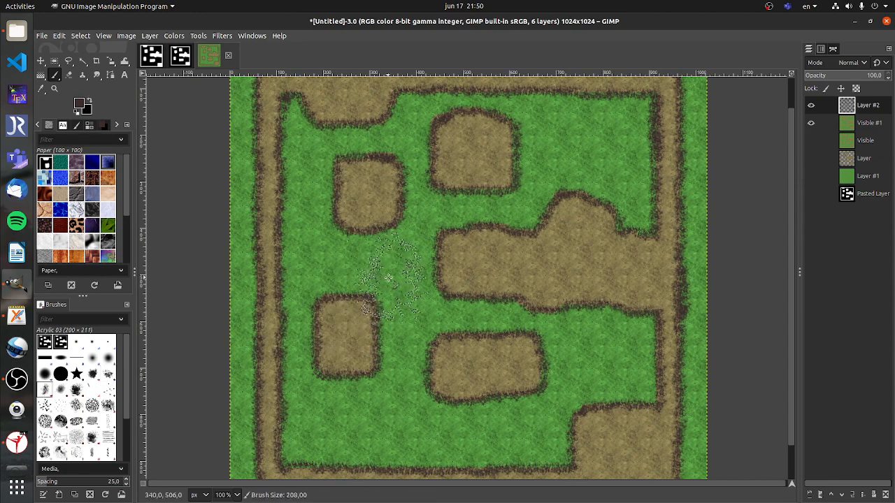
key("bracketleft")
key("bracketleft")
key("bracketleft")
key("bracketleft")
key("bracketleft")
key("bracketleft")
key("bracketleft")
key("bracketleft")
key("bracketleft")
key("bracketleft")
key("bracketleft")
key("bracketleft")
key("bracketleft")
key("bracketleft")
key("bracketleft")
key("bracketleft")
key("bracketleft")
key("bracketleft")
key("bracketleft")
key("bracketleft")
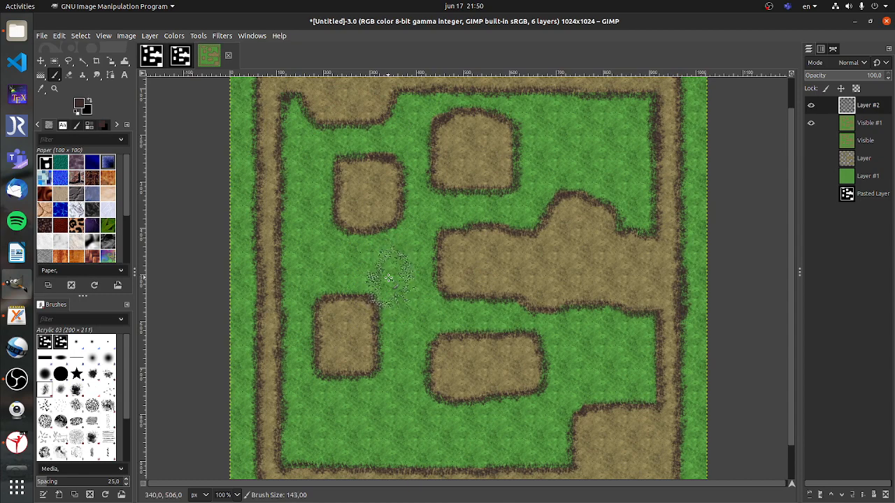
key("bracketleft")
key("bracketleft")
key("bracketleft")
key("bracketleft")
key("bracketleft")
key("bracketleft")
key("bracketleft")
key("bracketleft")
key("bracketleft")
key("bracketleft")
key("bracketleft")
key("bracketleft")
key("bracketleft")
key("bracketleft")
key("bracketleft")
key("bracketleft")
key("bracketleft")
key("bracketleft")
key("bracketleft")
key("bracketleft")
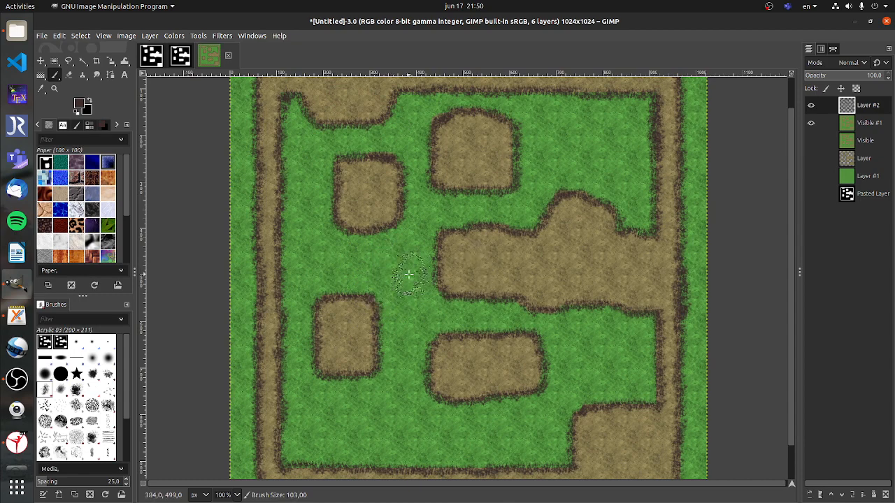
mouse_move(475, 266)
left_mouse_down()
mouse_move(543, 269)
mouse_move(577, 238)
mouse_move(599, 255)
mouse_move(628, 269)
left_mouse_up()
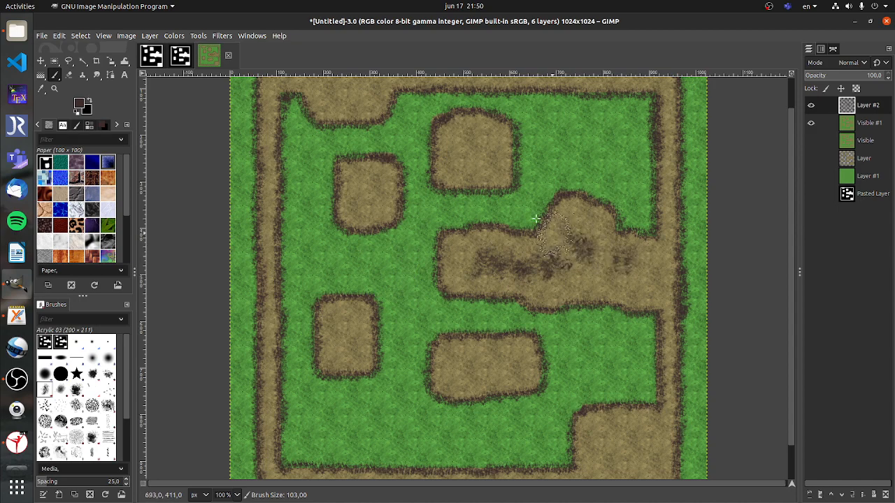
left_click(467, 146)
left_click(362, 194)
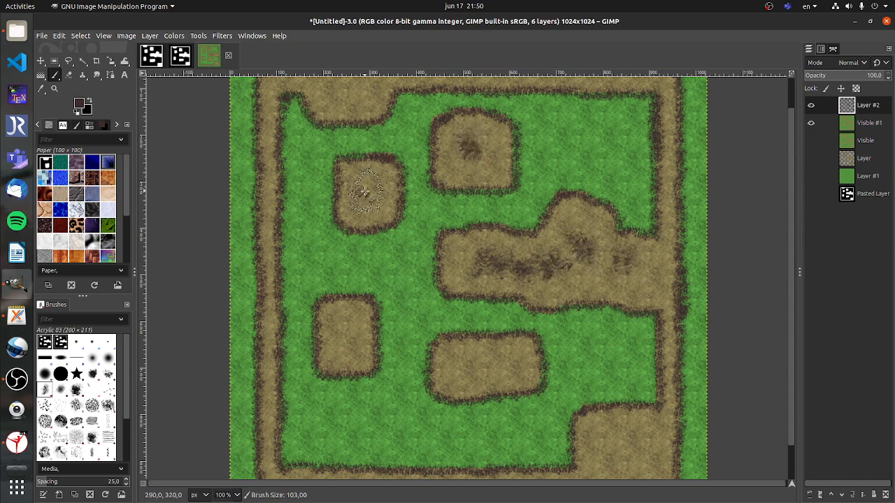
left_click(338, 336)
left_click_drag(463, 372, 494, 369)
mouse_move(618, 453)
left_mouse_down()
mouse_move(641, 459)
mouse_move(605, 432)
mouse_move(607, 340)
mouse_move(629, 360)
left_mouse_up()
- Dab scattered dark brown patches onto the open grass areas between the dirt islands and the wall
mouse_move(565, 248)
left_mouse_down()
mouse_move(583, 255)
mouse_move(580, 272)
left_mouse_up()
left_click(490, 342)
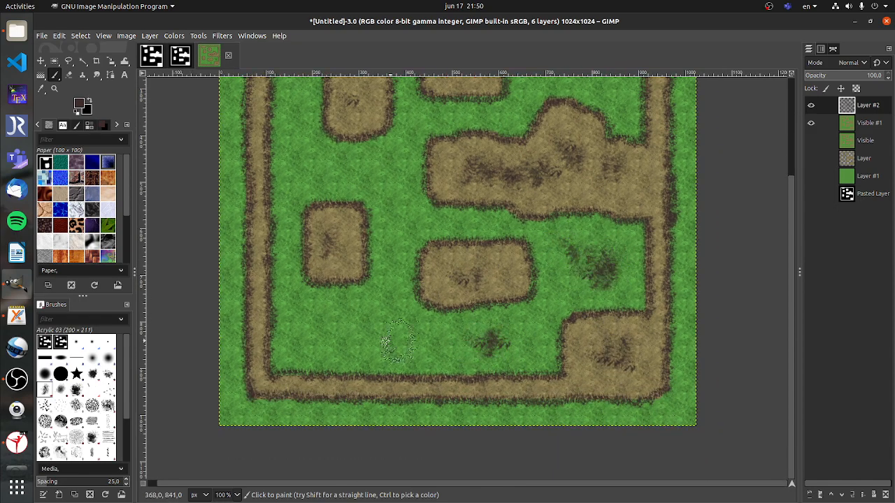
mouse_move(337, 334)
left_mouse_down()
mouse_move(355, 334)
mouse_move(325, 334)
mouse_move(355, 323)
left_mouse_up()
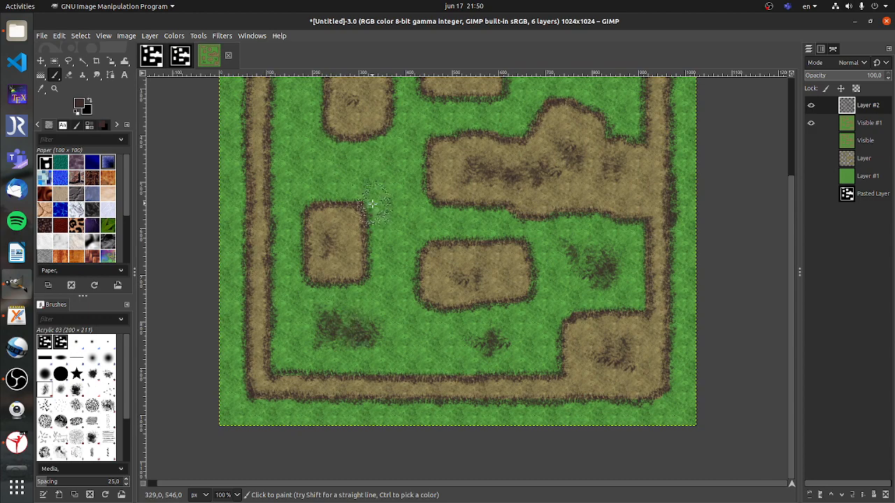
mouse_move(346, 183)
left_mouse_down()
mouse_move(358, 219)
mouse_move(368, 210)
mouse_move(317, 290)
left_mouse_up()
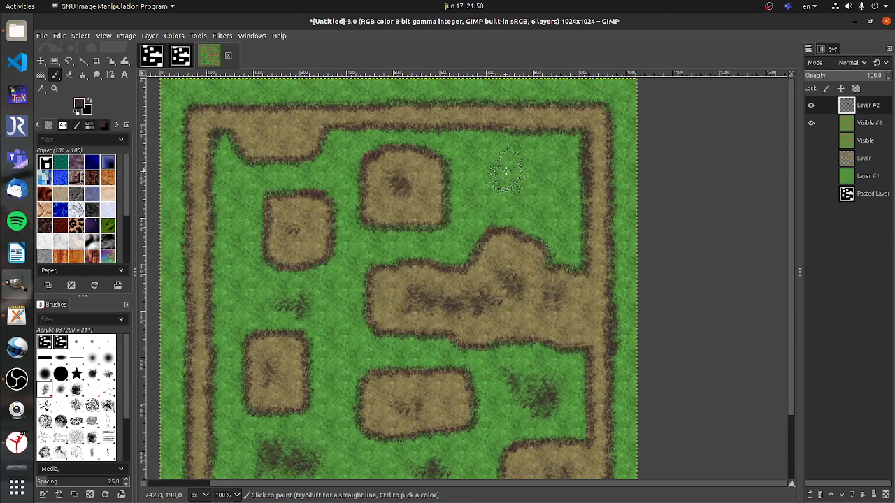
left_click(502, 170)
left_click(539, 180)
mouse_move(541, 189)
left_mouse_down()
mouse_move(500, 182)
mouse_move(439, 238)
left_mouse_up()
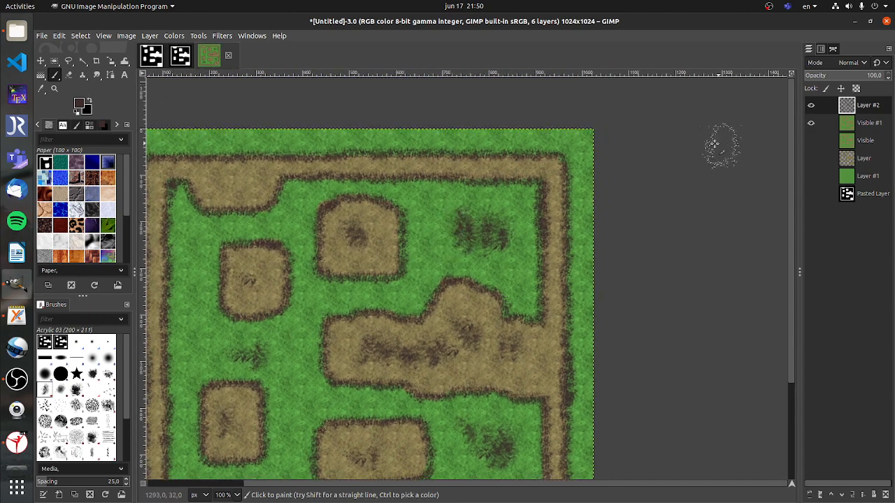
left_click_drag(408, 295, 418, 263)
left_click_drag(539, 240, 561, 219)
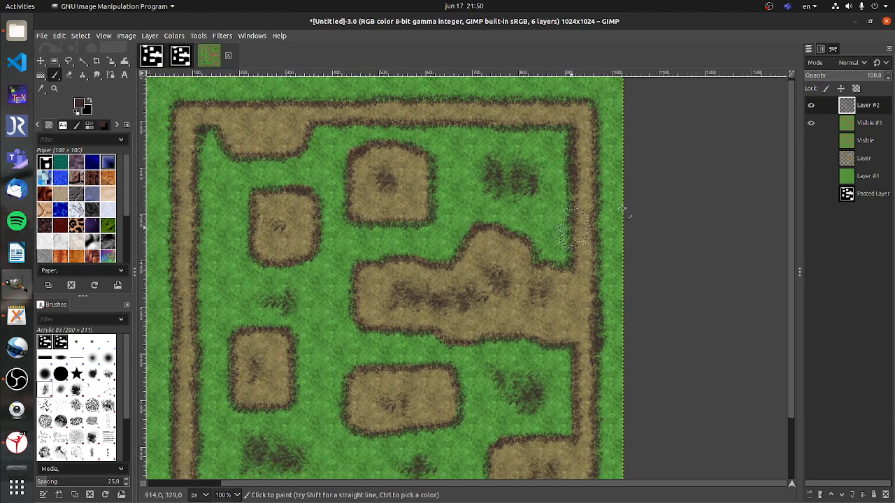
- Create a layer from the visible image, with the painted layers beneath it hidden, and duplicate the new layer
right_click(862, 106)
left_click(828, 192)
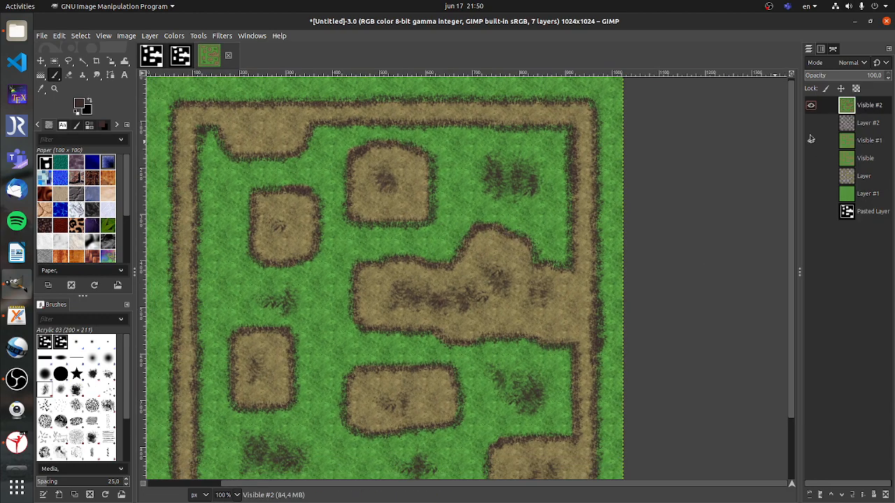
right_click(862, 106)
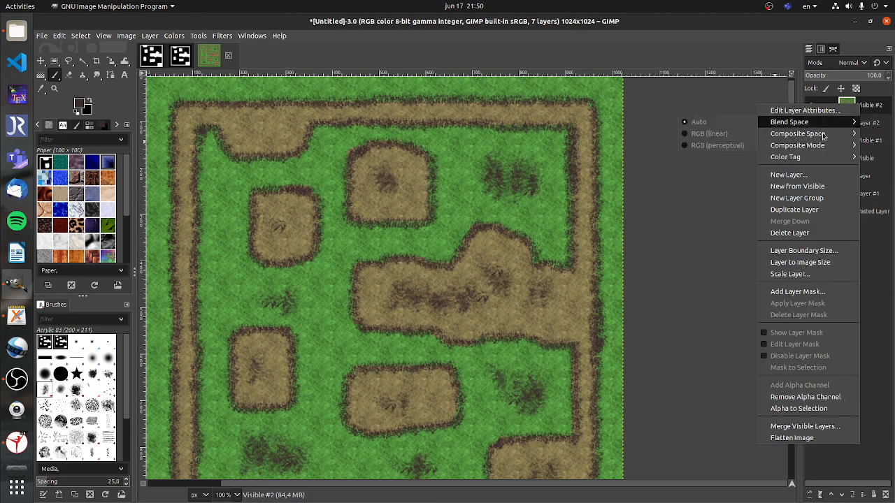
left_click(824, 210)
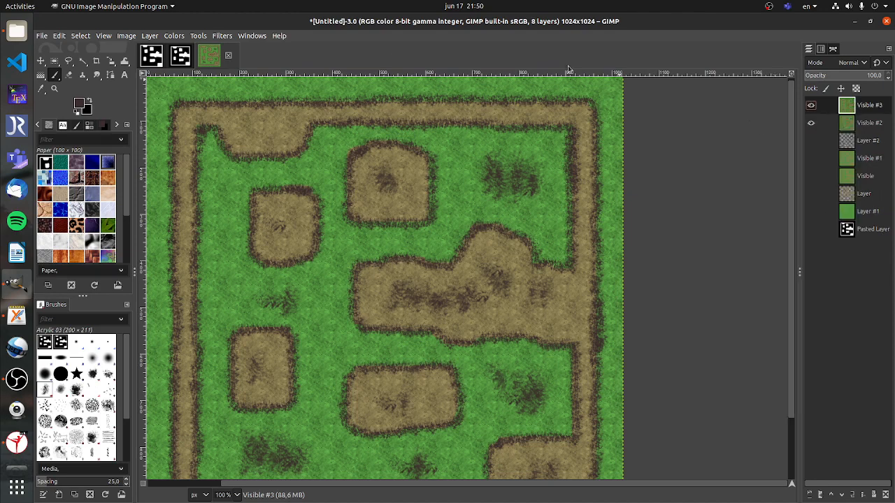
- Apply the Edge filter to the duplicated layer with the Sobel algorithm and an amount of 2
left_click(220, 35)
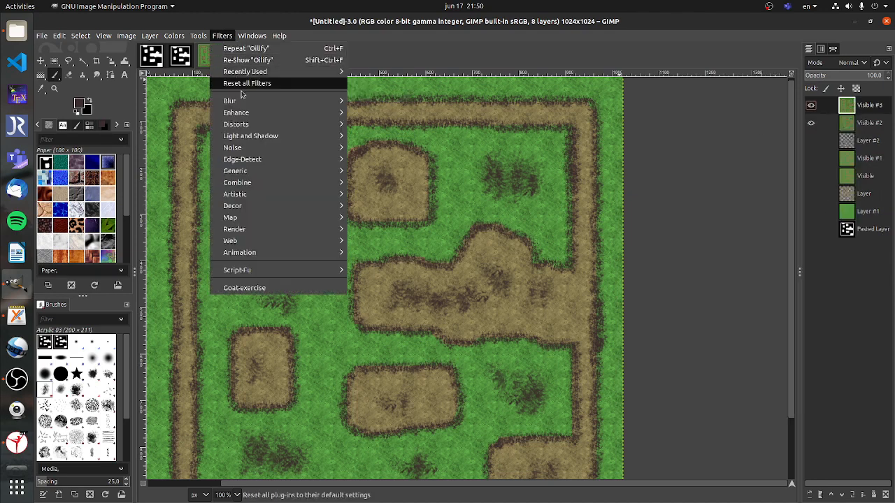
mouse_move(285, 160)
left_click(414, 170)
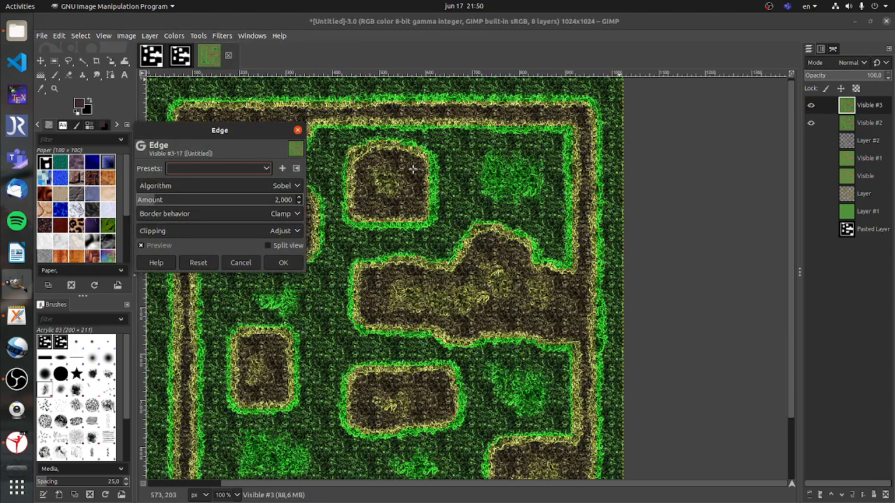
left_click(283, 263)
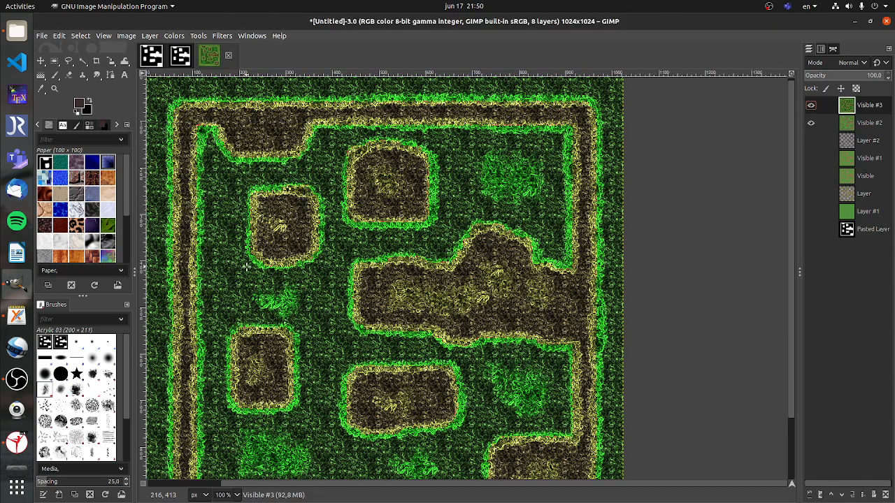
- Set the edge-detected layer's blend mode to HSV Value and lower its opacity to 19.8
left_click(856, 68)
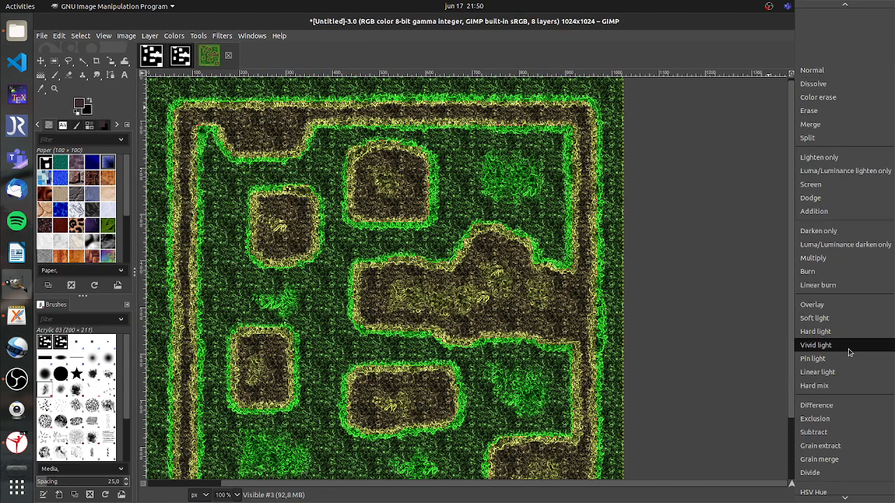
scroll(846, 367, "down", 1)
scroll(844, 381, "down", 2)
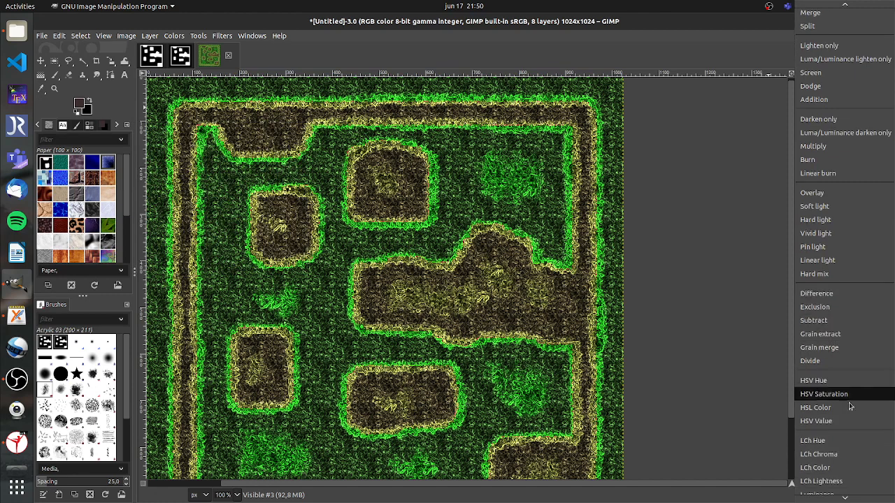
left_click(838, 423)
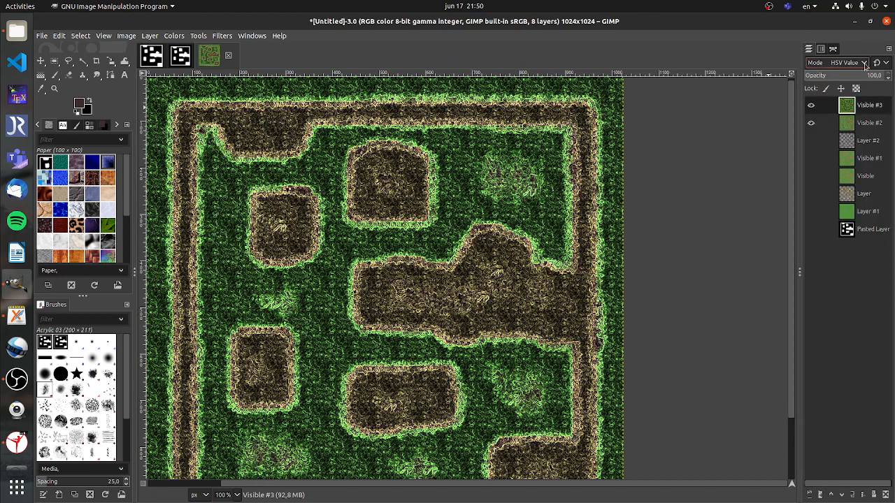
left_click_drag(872, 76, 856, 76)
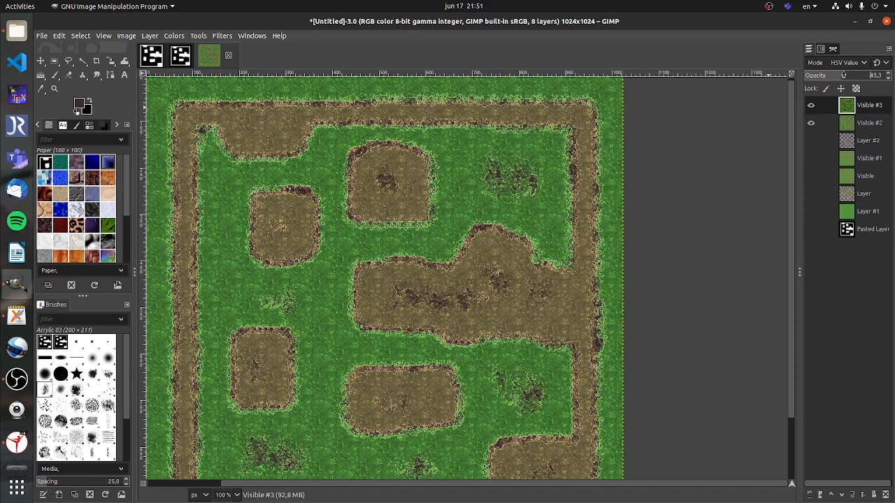
scroll(411, 157, "up", 3)
left_click_drag(411, 157, 529, 239)
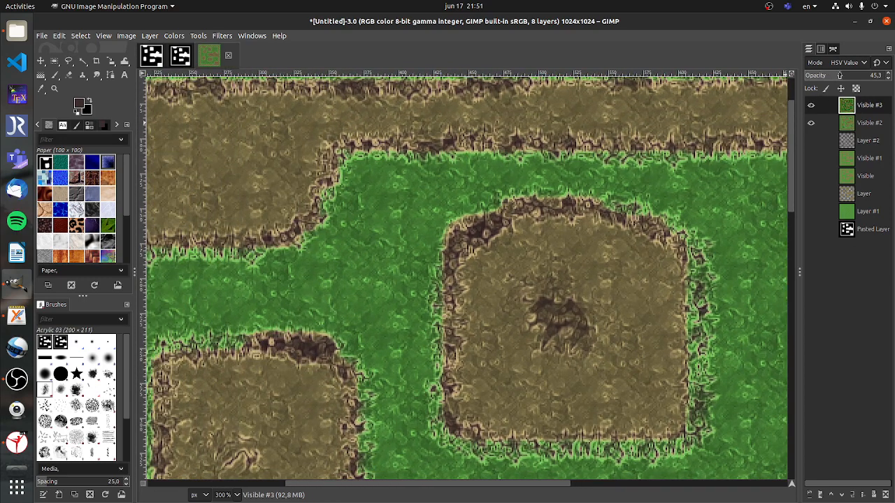
left_click_drag(836, 76, 821, 78)
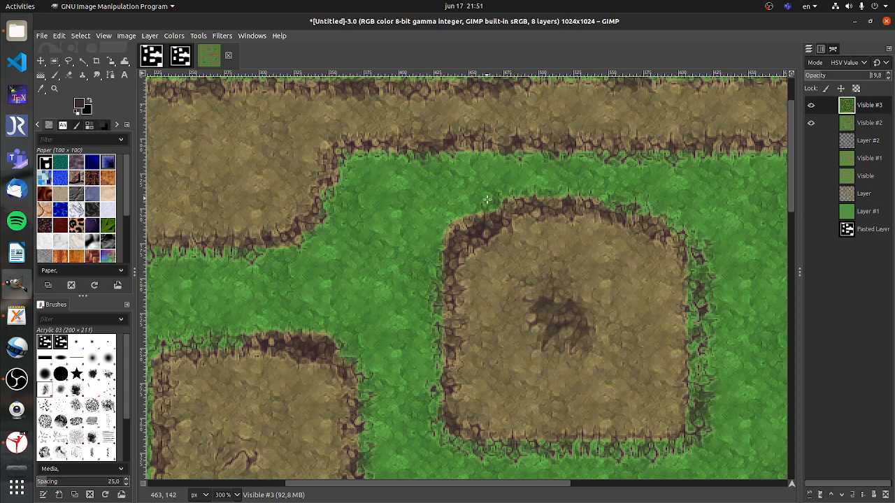
- Compare the map with the edge layer hidden and shown, and set that layer's opacity to 29.7
left_click(812, 106)
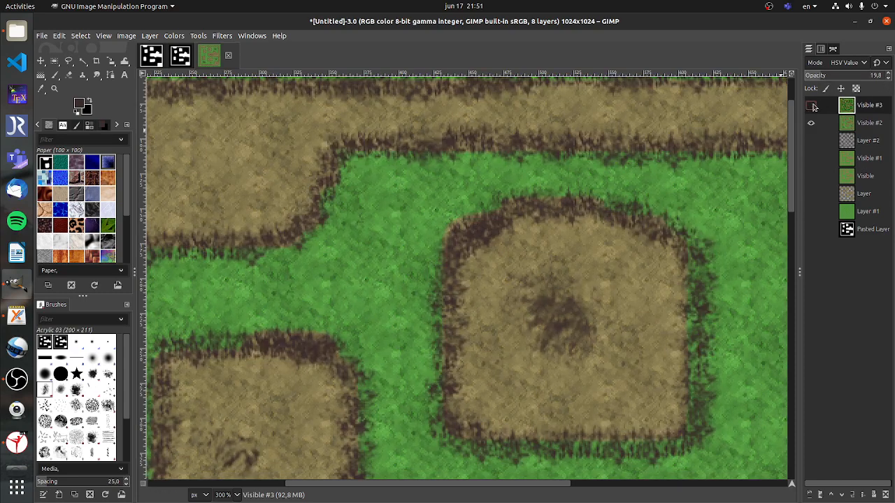
left_click(812, 106)
left_click_drag(435, 336, 505, 188)
scroll(475, 251, "up", 1)
scroll(476, 251, "down", 2)
left_click_drag(476, 251, 399, 308)
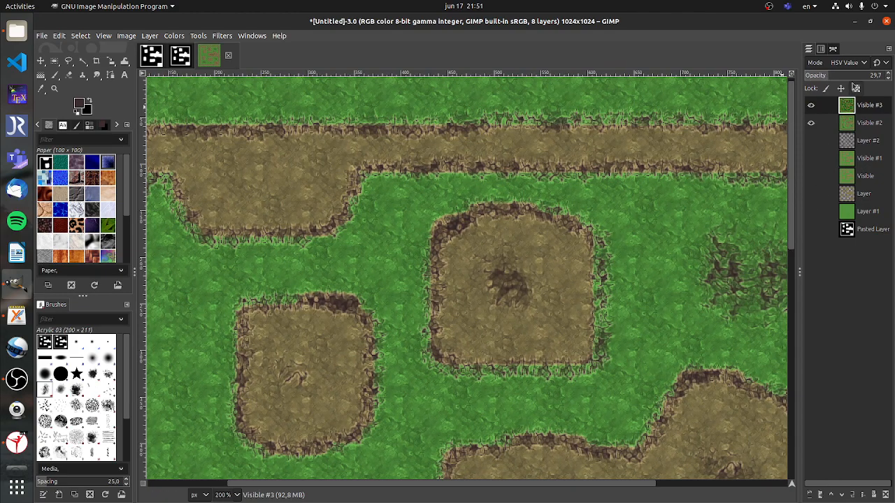
- Add another layer from the visible image, with the edge layer hidden, and set its blend mode to Soft light
right_click(861, 103)
left_click(829, 183)
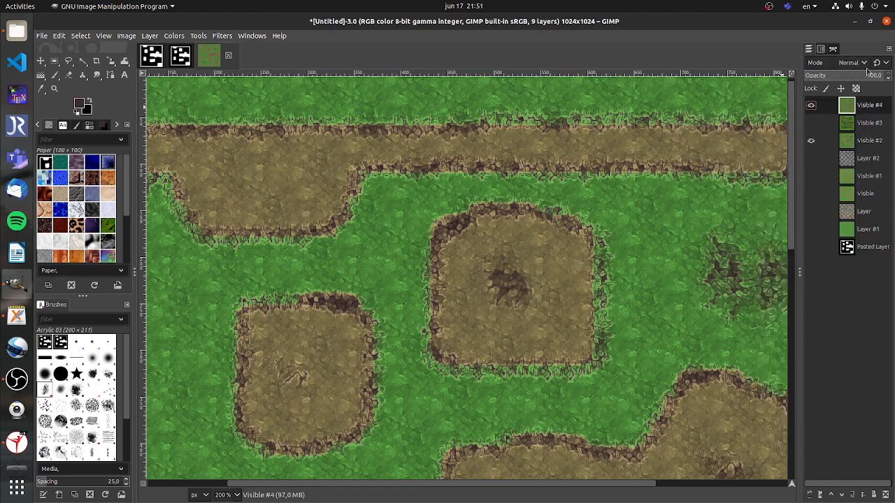
left_click(863, 64)
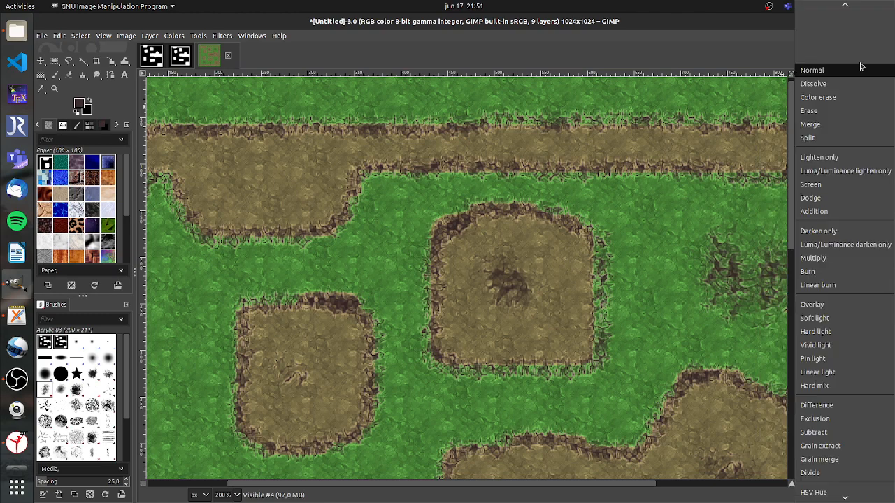
left_click(837, 318)
- Inspect the blended texture across the whole map, checking the islands, wall edges and dark patches up close
left_click_drag(488, 336, 475, 161)
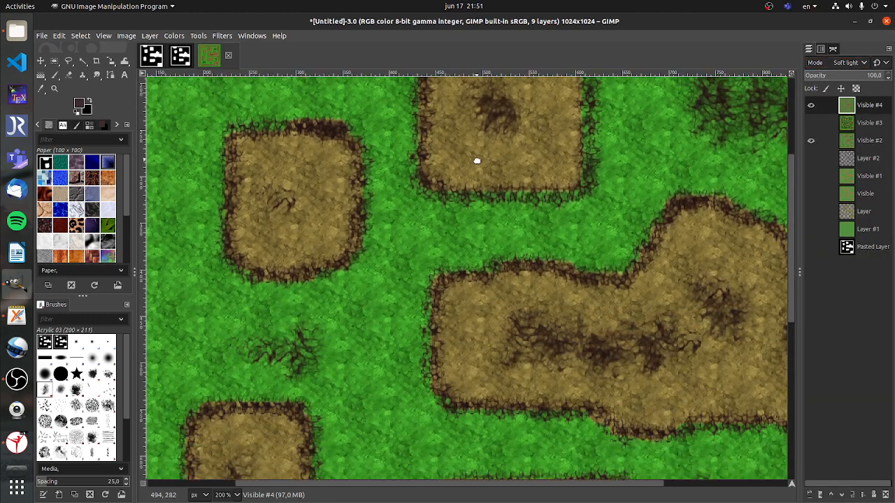
left_click_drag(444, 292, 350, 140)
left_click_drag(425, 273, 210, 151)
left_click_drag(465, 347, 518, 194)
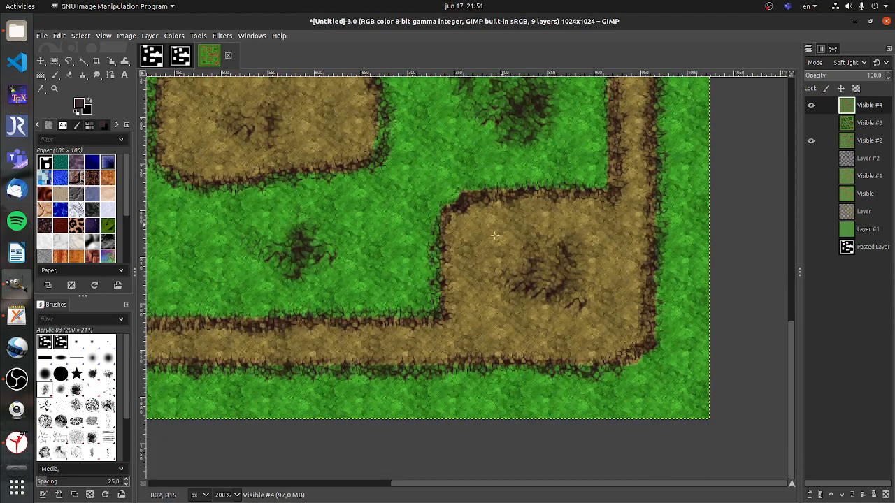
left_click_drag(276, 252, 509, 375)
scroll(472, 270, "down", 2)
scroll(476, 225, "up", 3)
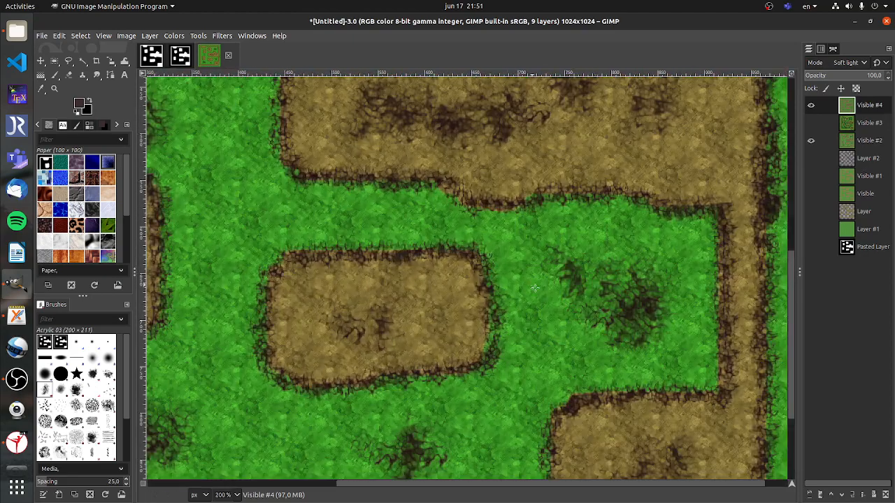
left_click_drag(669, 273, 582, 264)
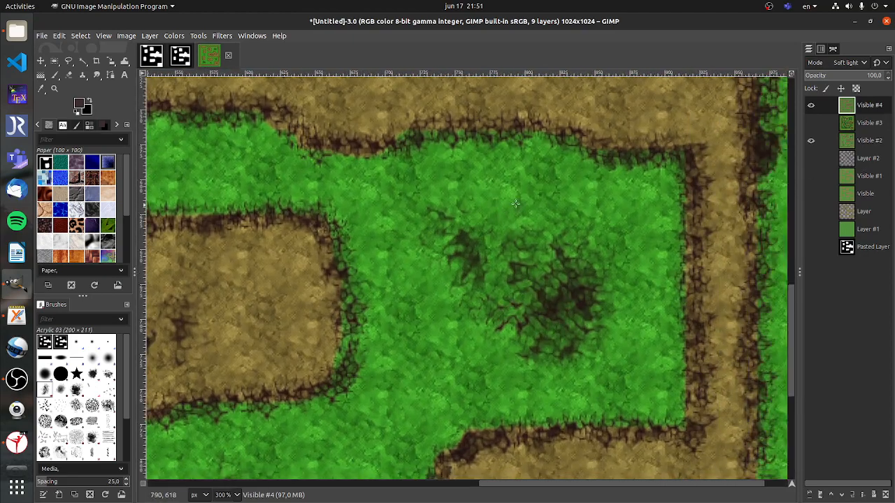
left_click_drag(515, 203, 494, 254)
left_click_drag(509, 153, 443, 305)
left_click_drag(665, 133, 660, 317)
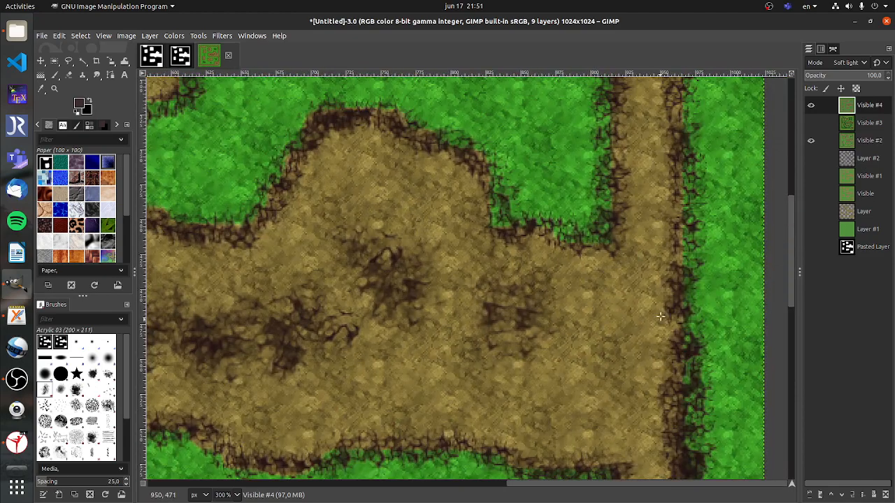
scroll(483, 233, "down", 4, "ctrl")
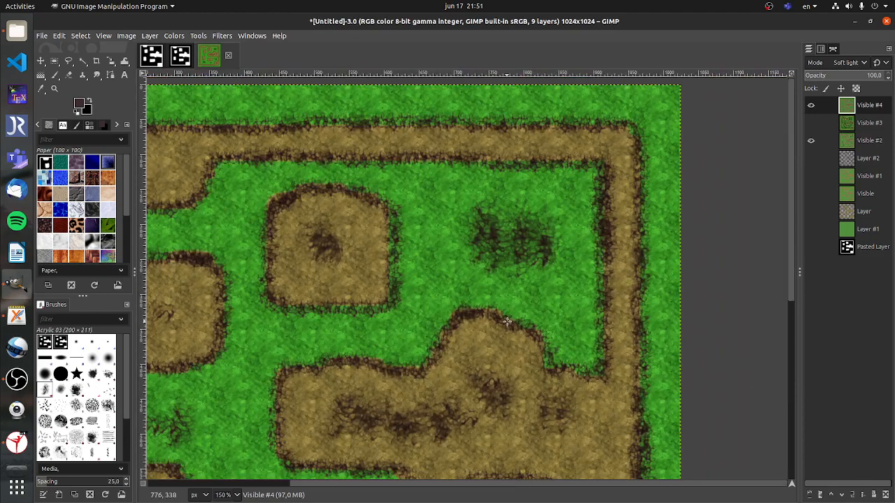
scroll(458, 307, "up", 1, "ctrl")
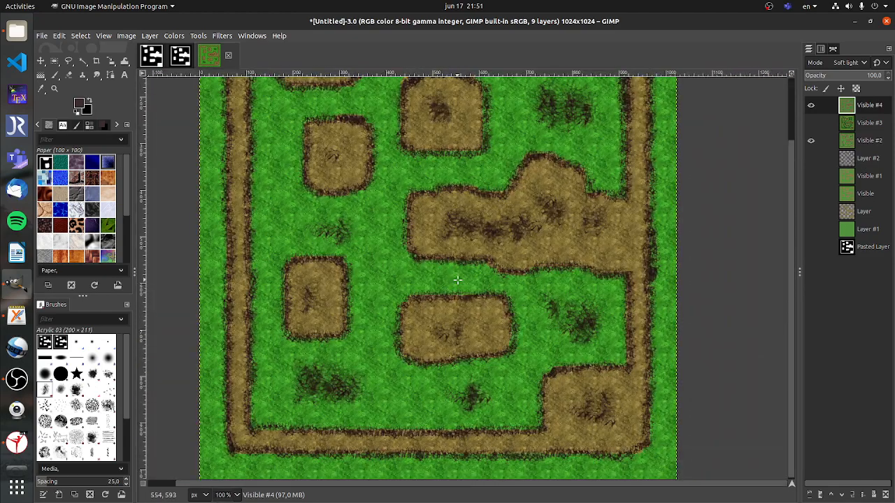
- Export the image as cave_texture.png in the mapas folder with compression level 9
left_click(44, 36)
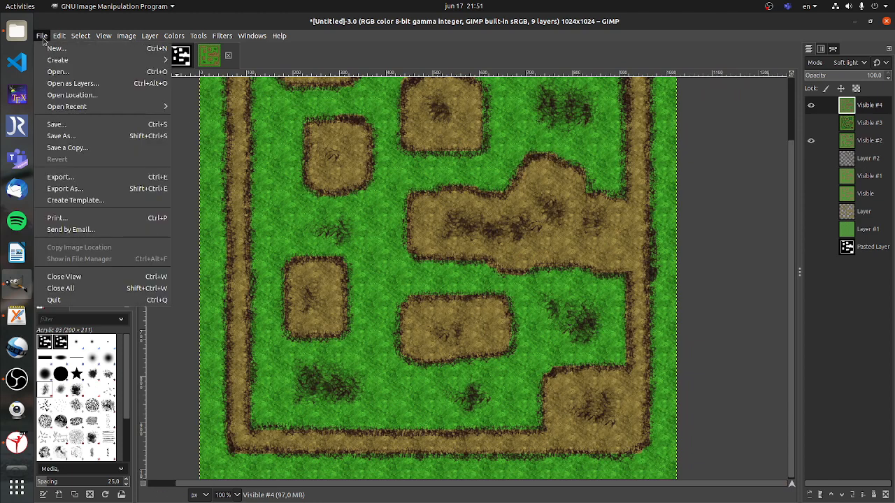
left_click(91, 190)
type("c")
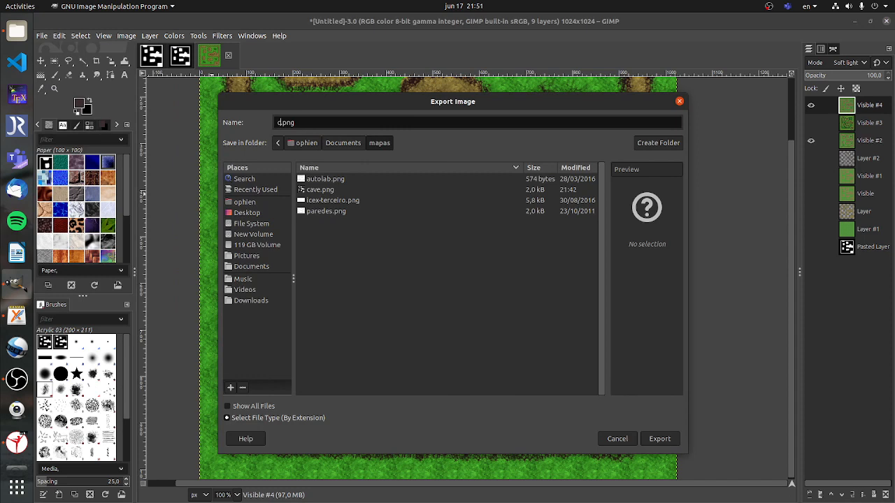
type("ave_texture")
left_click(659, 438)
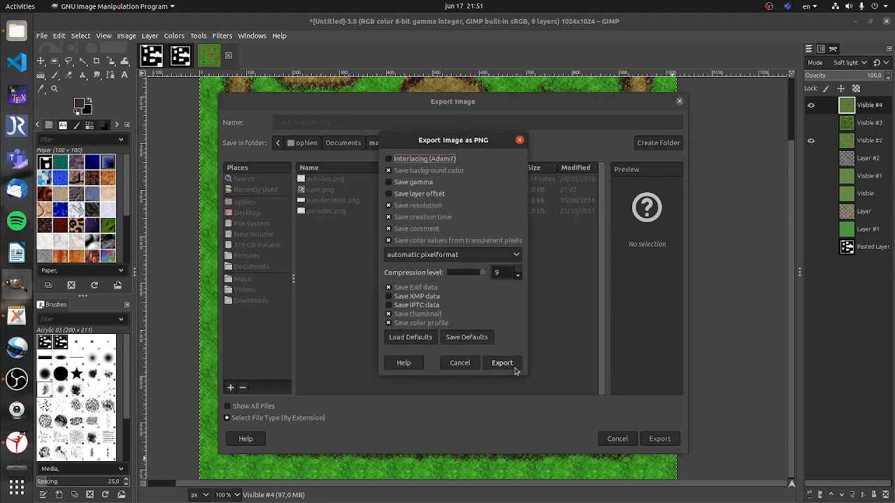
left_click(515, 369)
- Switch to CoppeliaSim and apply cave_texture.png as a quick texture on the selected heightfield
left_click(26, 441)
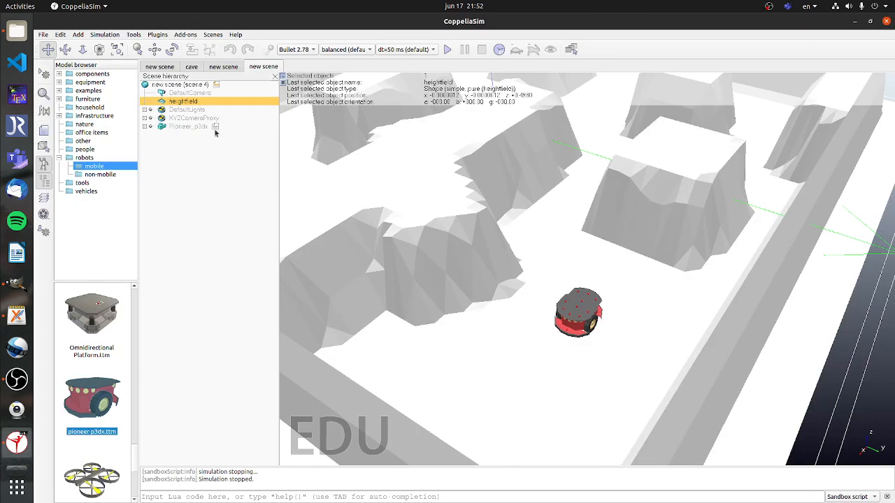
left_click(135, 36)
left_click(150, 45)
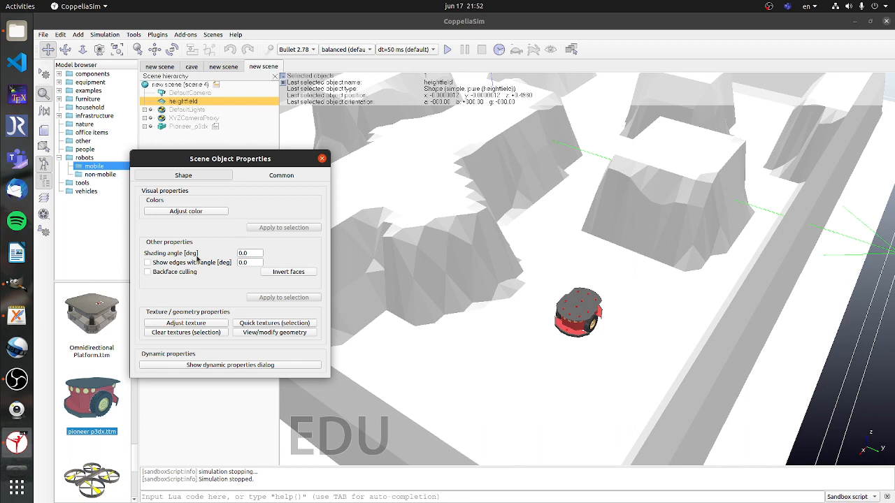
left_click(262, 324)
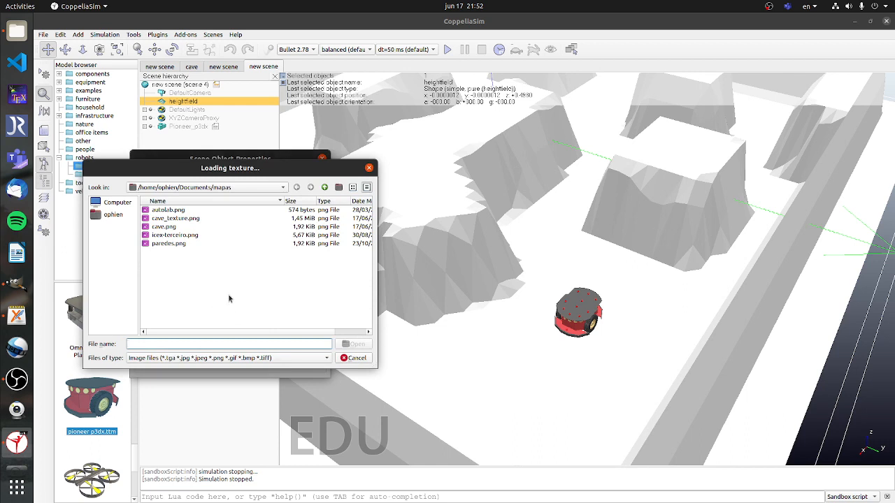
left_click(184, 218)
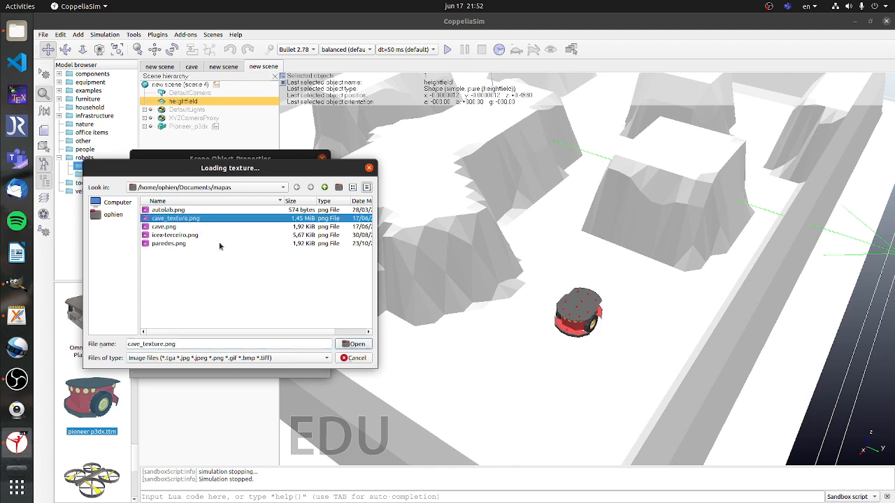
left_click(357, 344)
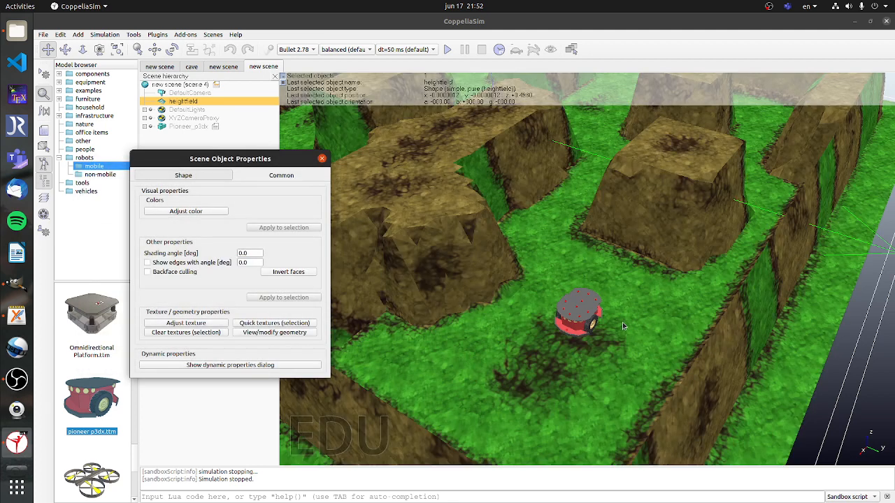
- Set the heightfield texture's mapping mode to projection
left_click_drag(622, 326, 615, 260)
left_click_drag(572, 234, 577, 253)
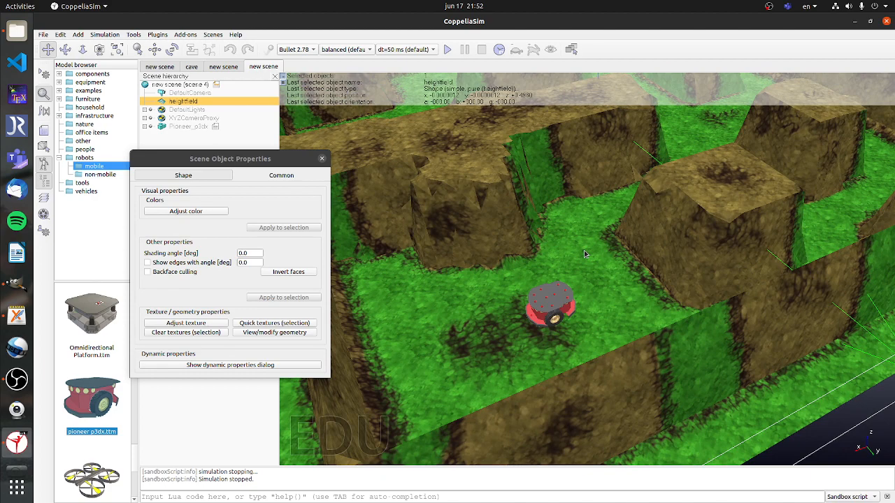
left_click(198, 323)
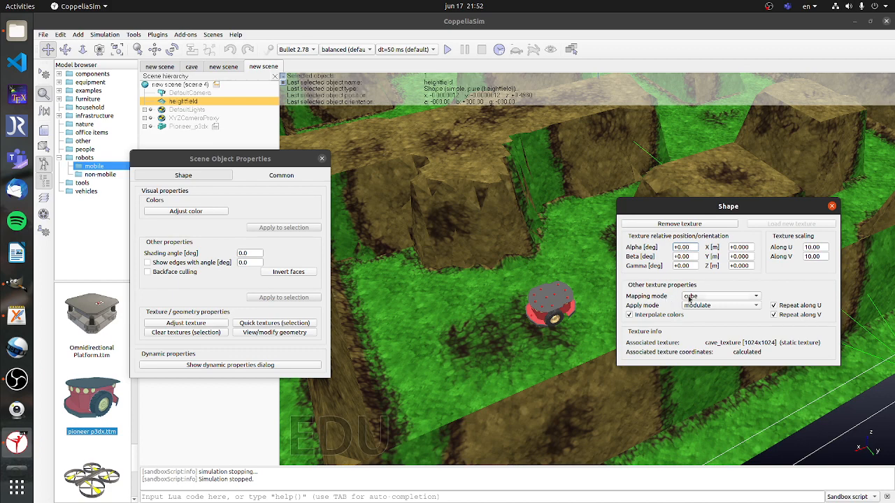
left_click(690, 297)
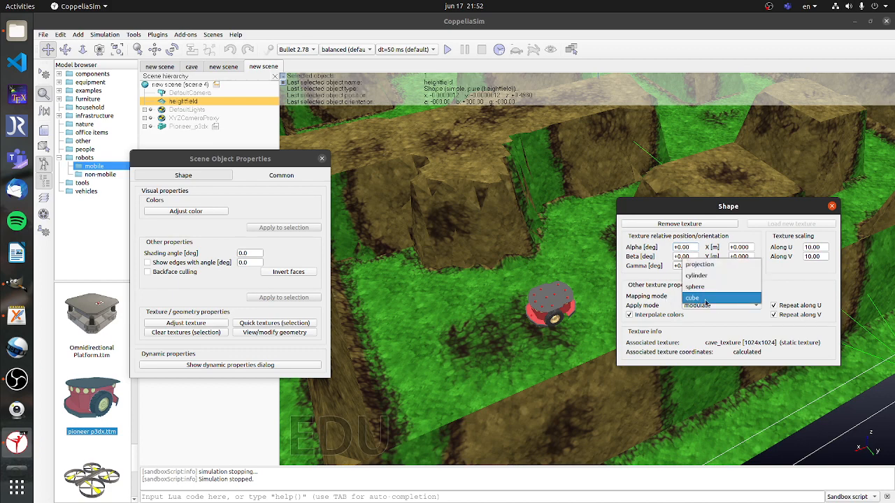
left_click(717, 265)
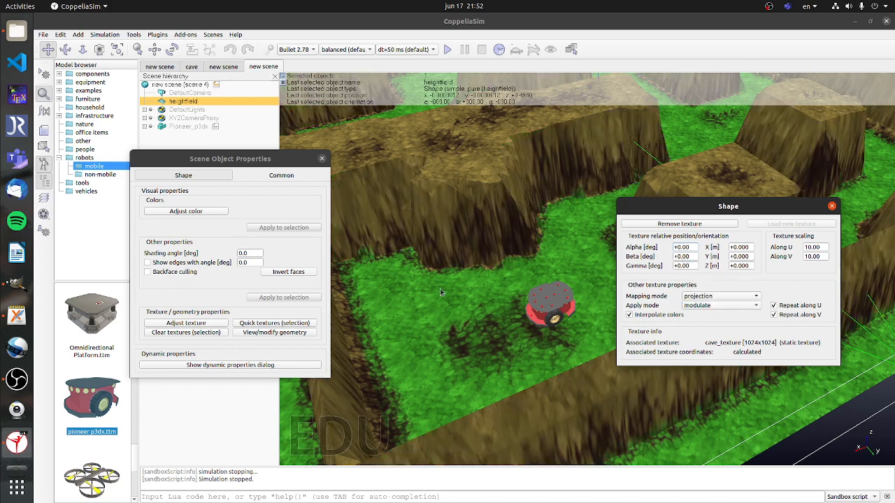
- Disable colour interpolation and texture repetition along U and V for the heightfield texture, and close the texture settings
left_click(774, 315)
left_click_drag(480, 277, 551, 281)
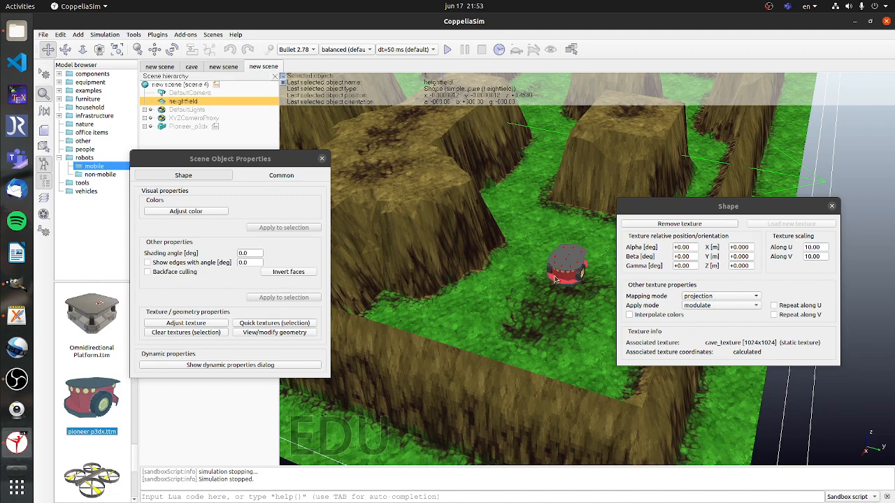
left_click(832, 207)
- Examine the projected texture on the cave walls, mounds and floor around the robot from several angles
left_click_drag(675, 269, 726, 336)
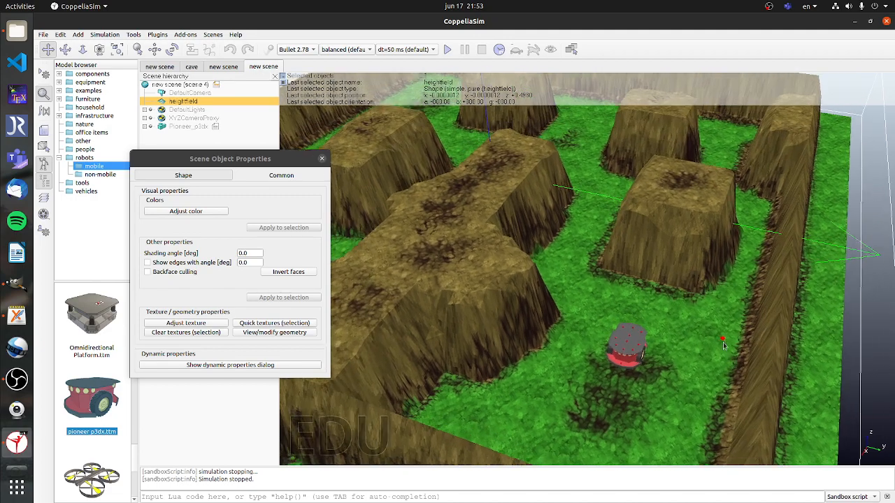
left_click_drag(589, 248, 568, 345)
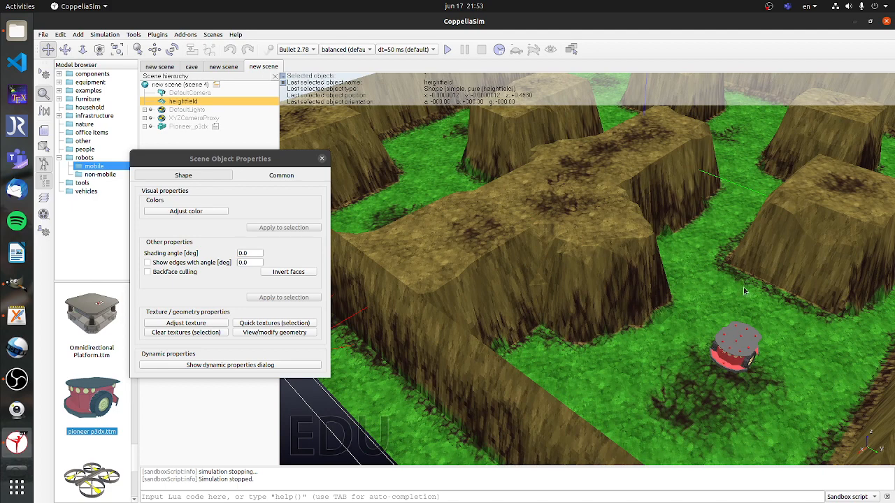
left_click_drag(744, 290, 711, 295)
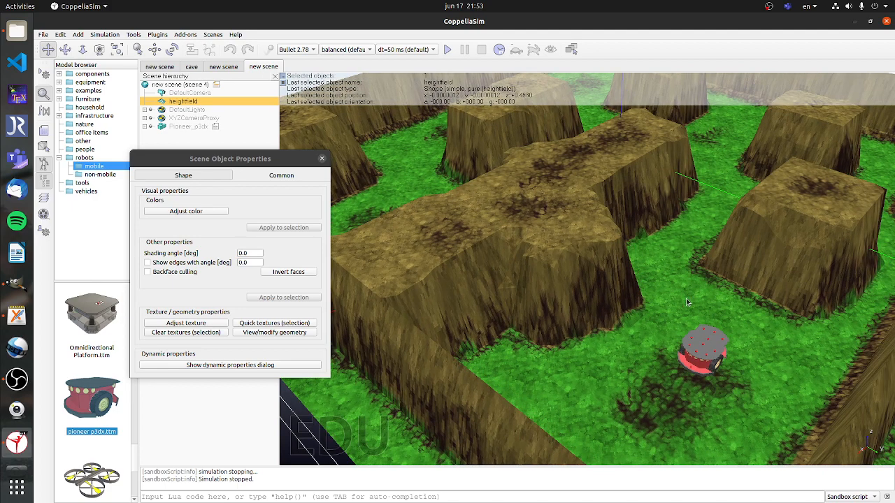
left_click_drag(683, 298, 551, 334)
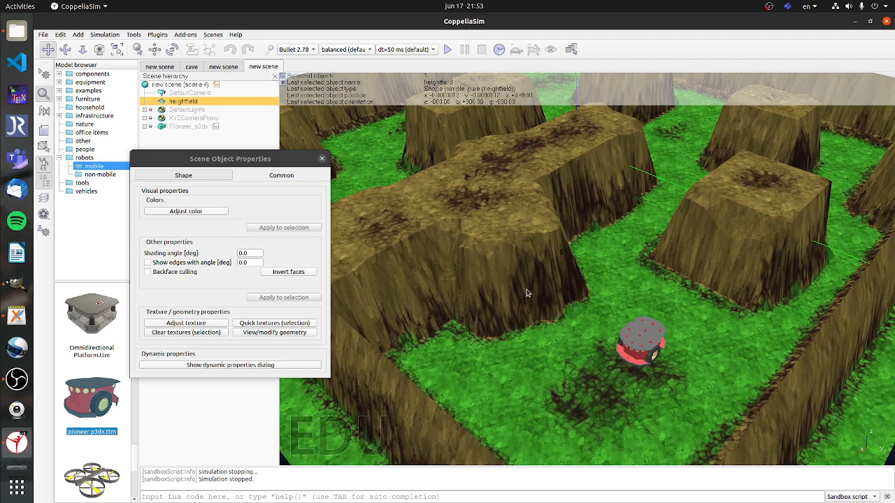
left_click(322, 160)
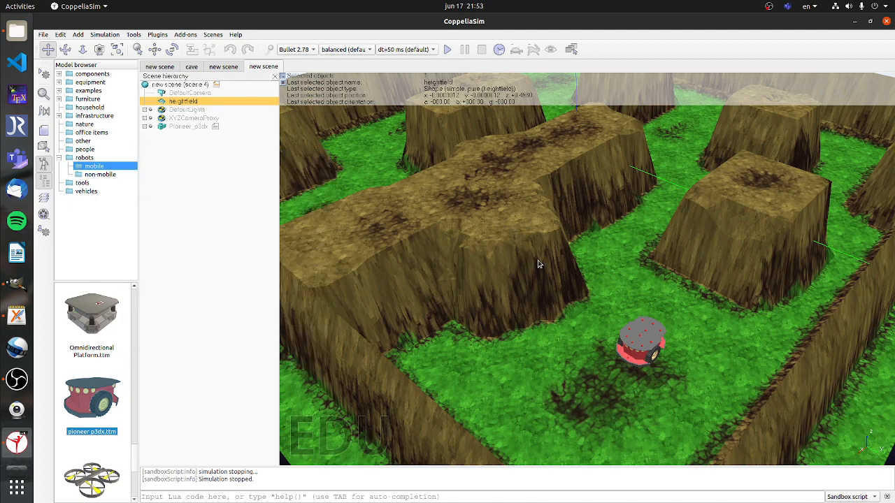
left_click_drag(538, 264, 787, 247)
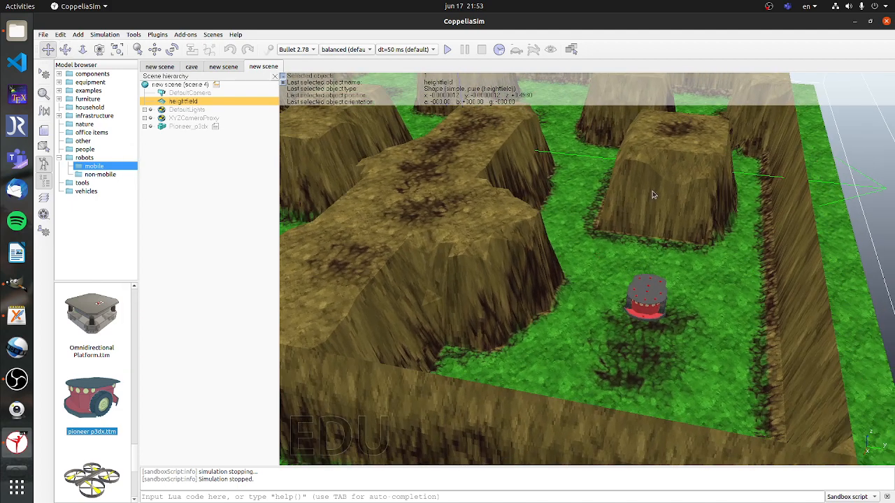
left_click_drag(623, 225, 603, 213)
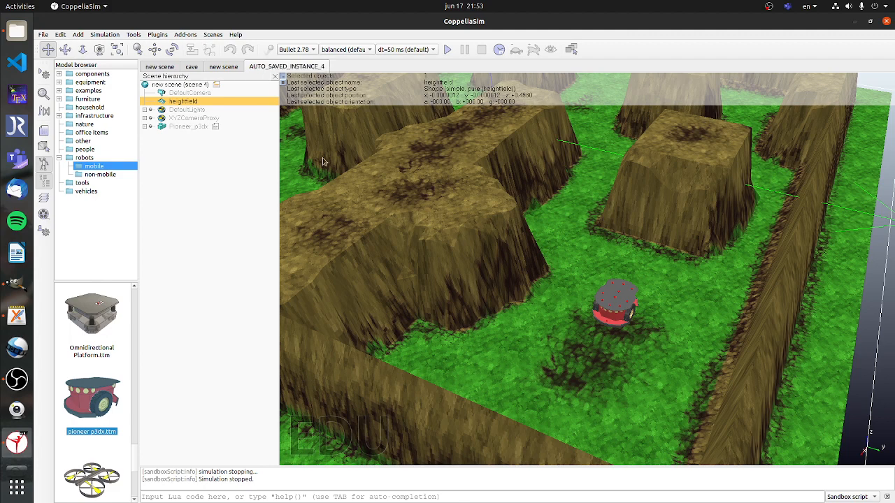
- Scale the heightfield by a factor of 4 without in-place scaling and close its object properties
left_click(134, 34)
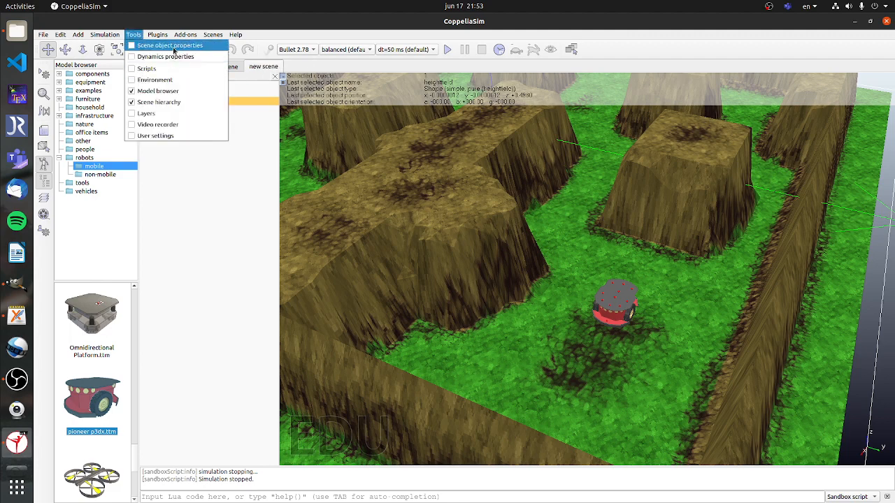
left_click(187, 49)
left_click(270, 175)
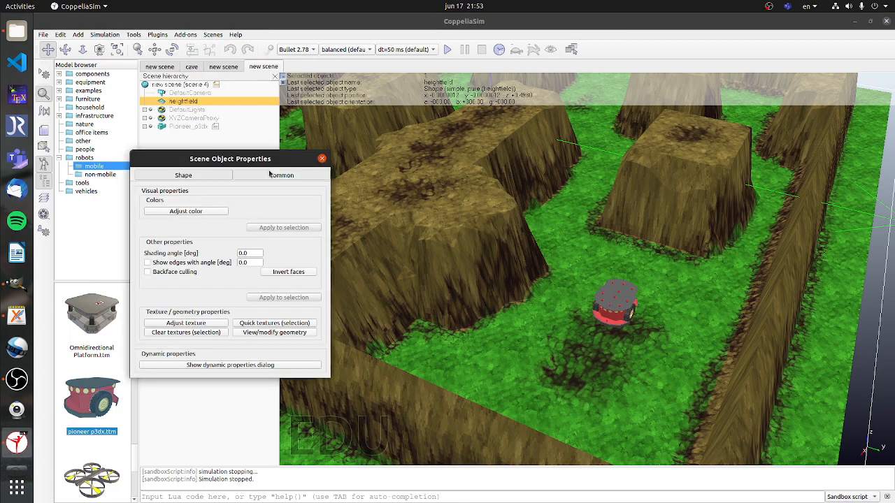
left_click(198, 428)
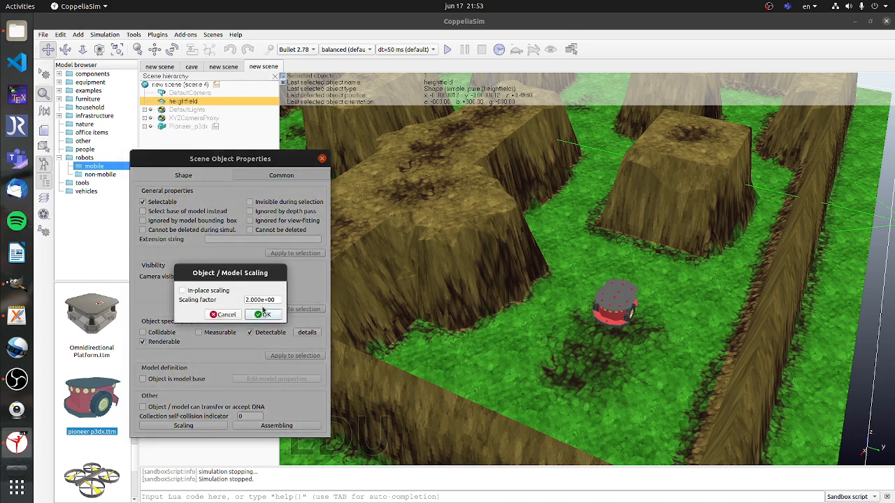
left_click_drag(278, 300, 246, 300)
type("4")
left_click(262, 315)
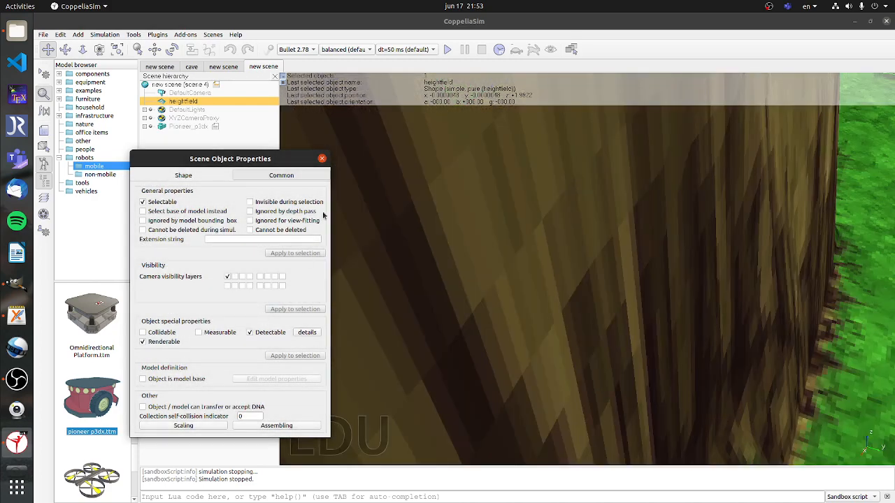
left_click(322, 159)
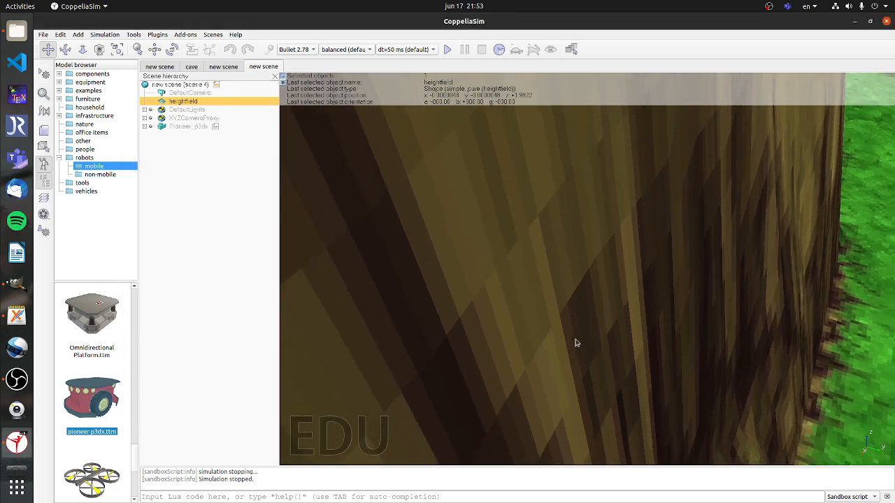
- Move the Pioneer_p3dx robot onto the dark patch in the corner clearing of the enlarged cave
scroll(573, 343, "down", 6)
scroll(548, 350, "down", 10)
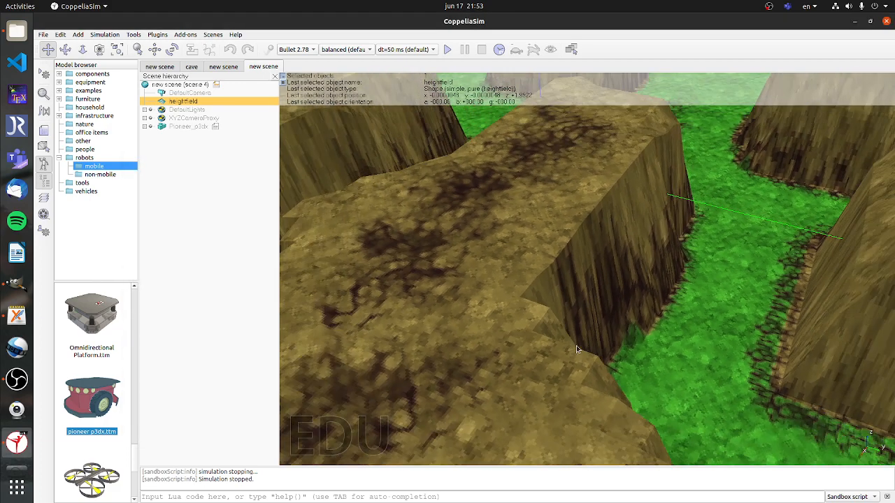
scroll(601, 317, "down", 6)
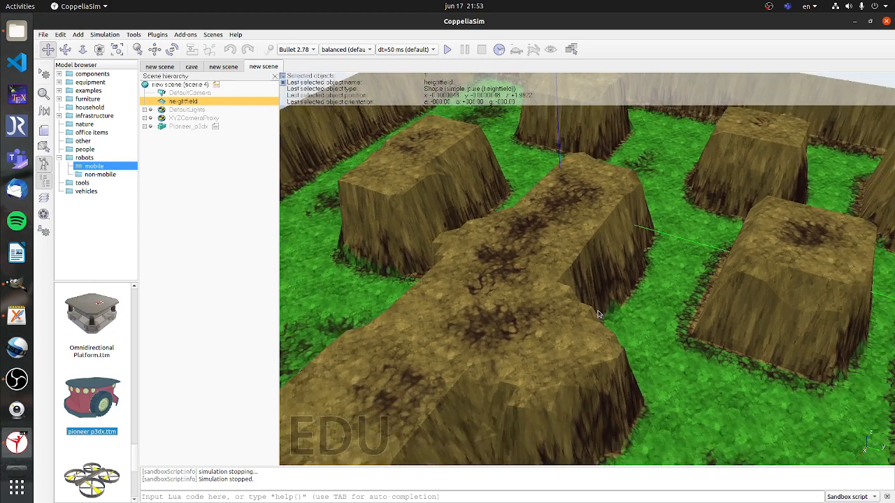
left_click_drag(622, 386, 548, 278)
scroll(548, 278, "down", 5)
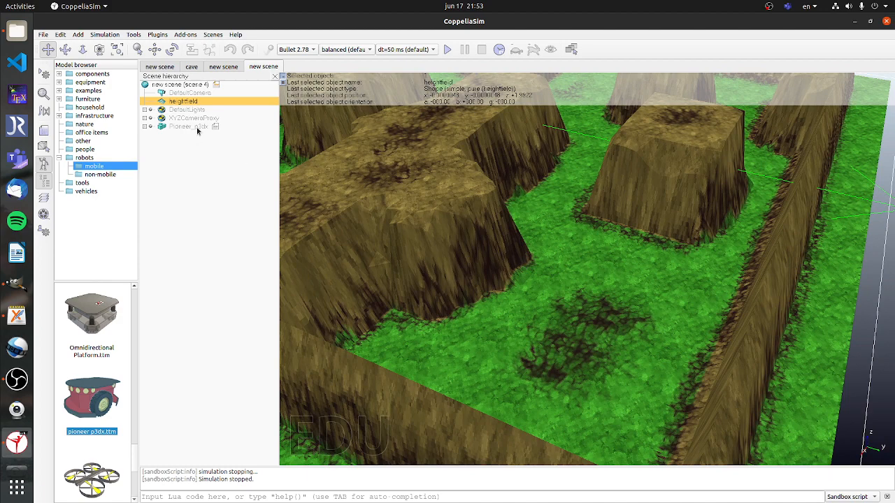
left_click(189, 127)
left_click(154, 49)
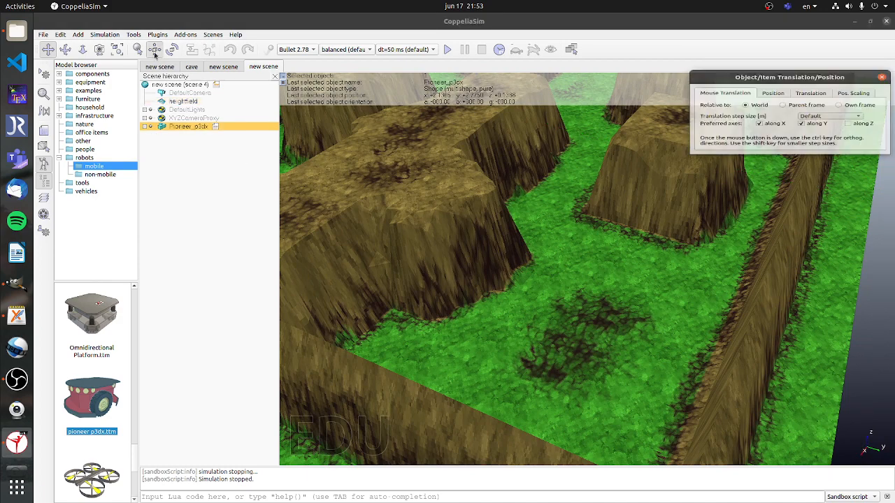
left_click_drag(485, 168, 578, 355)
left_click(881, 68)
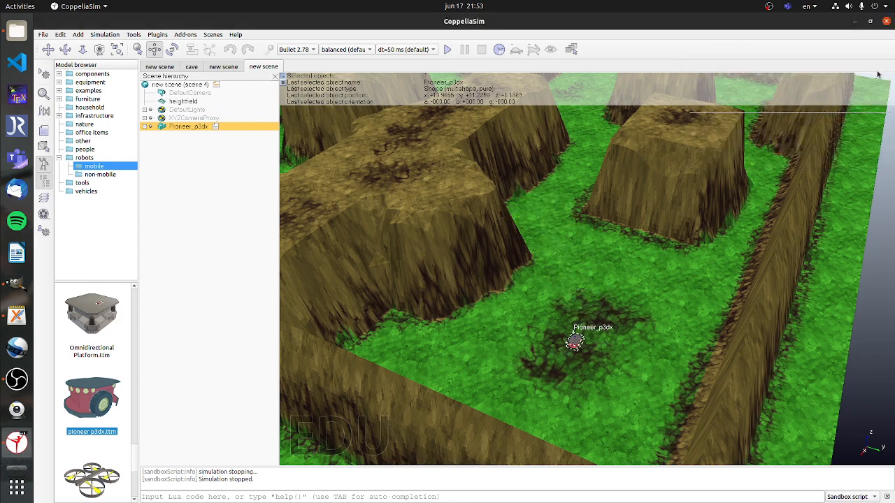
- Show the heightfield's mesh edges to examine the triangles around the robot, and hide the edges again
scroll(619, 241, "up", 5)
scroll(615, 244, "up", 4)
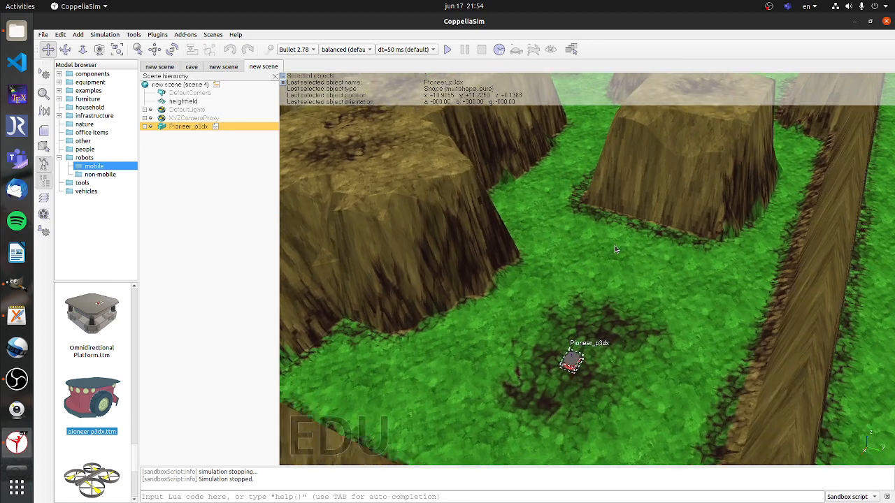
left_click_drag(635, 344, 409, 292)
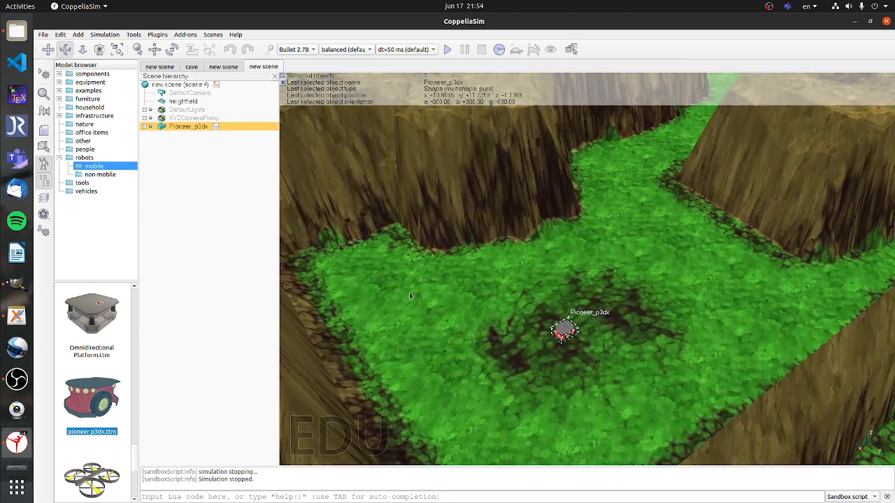
left_click(184, 102)
left_click(138, 36)
left_click(140, 46)
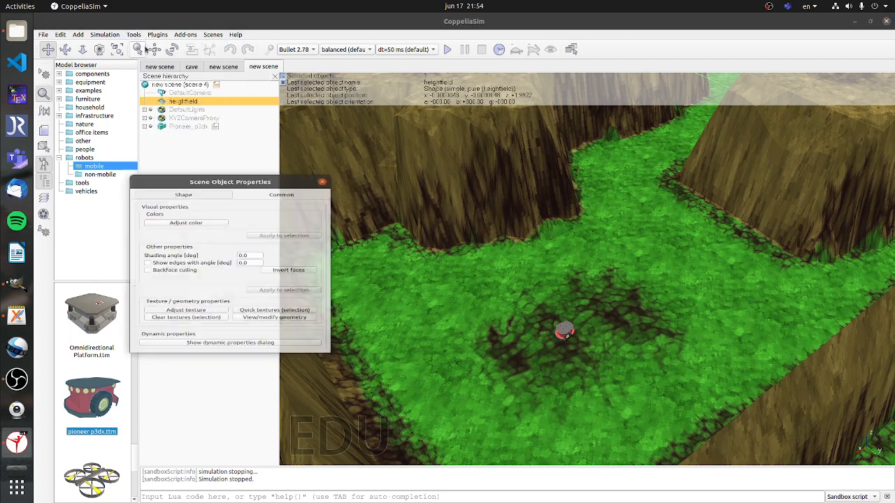
left_click(148, 263)
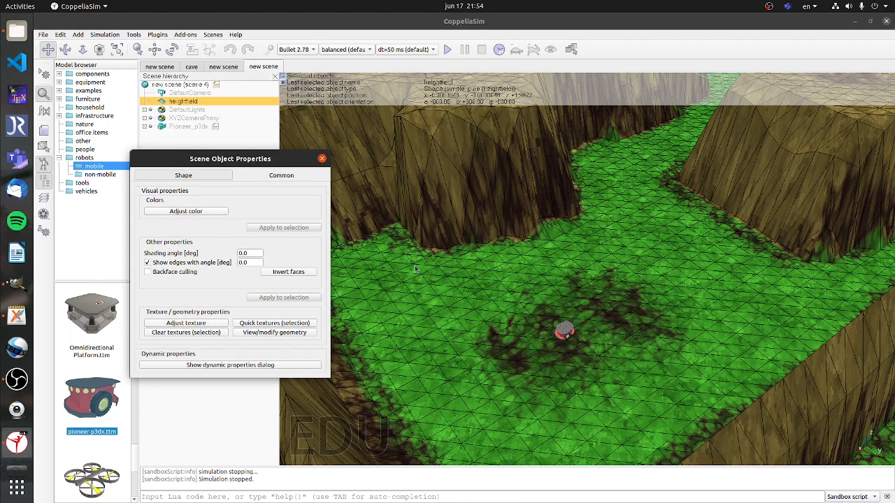
left_click_drag(415, 270, 268, 244)
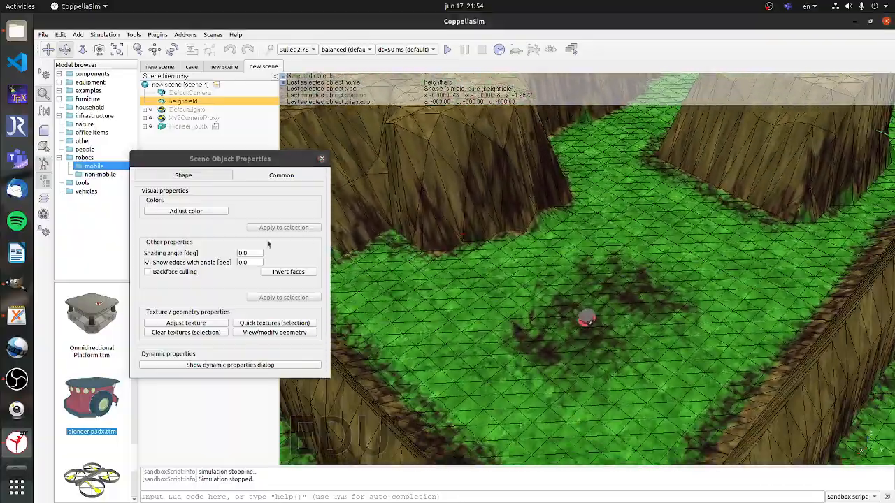
left_click(161, 263)
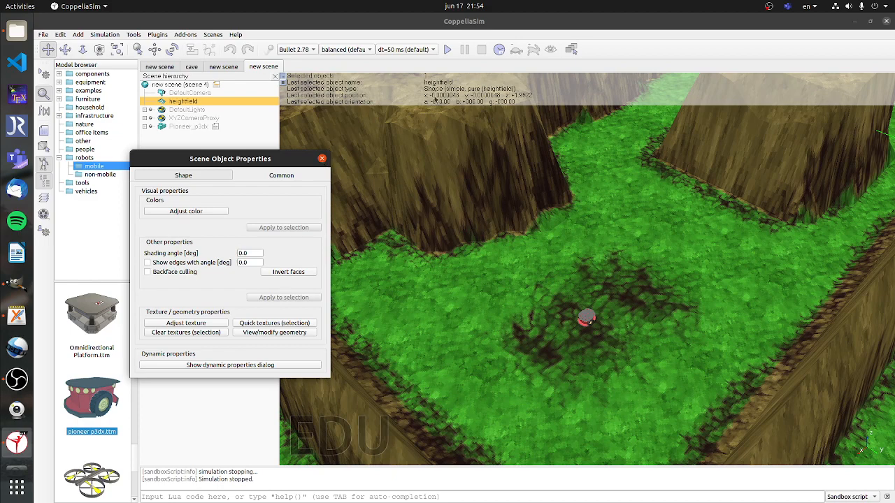
- Start the simulation and follow the robot closely as it drives across the clearing and along the cave walls
left_click(447, 49)
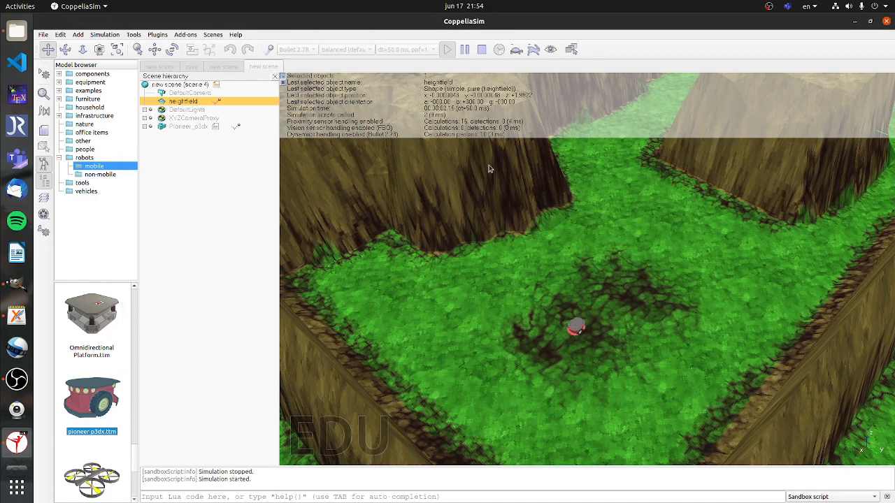
left_click_drag(489, 168, 763, 307)
scroll(534, 241, "up", 4)
left_click_drag(618, 228, 760, 270)
left_click_drag(650, 291, 398, 313)
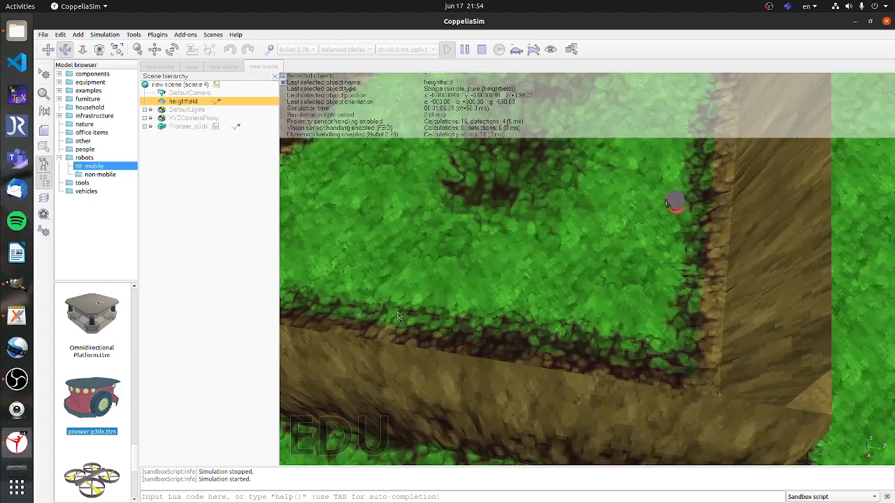
left_click_drag(562, 237, 599, 221)
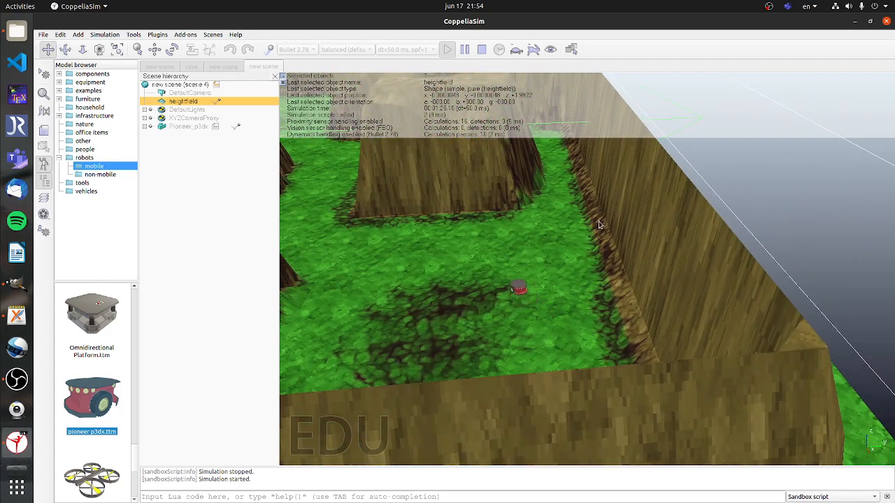
left_click_drag(534, 268, 634, 321)
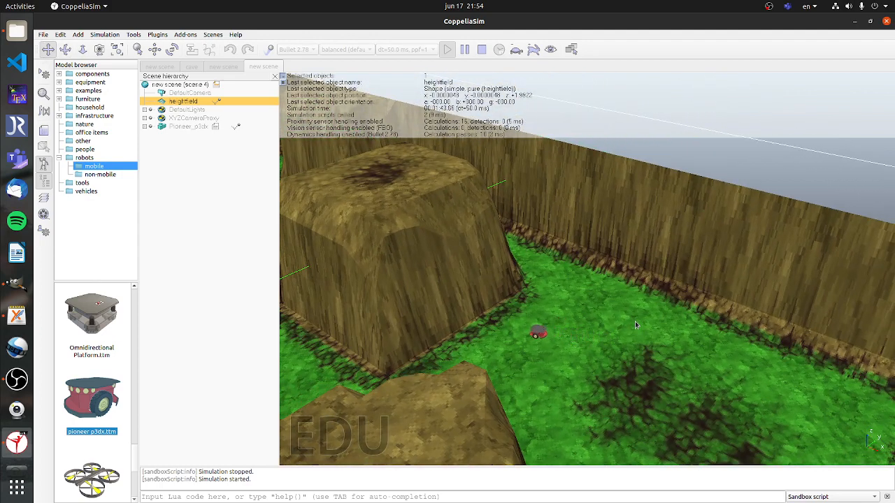
left_click_drag(579, 329, 630, 281)
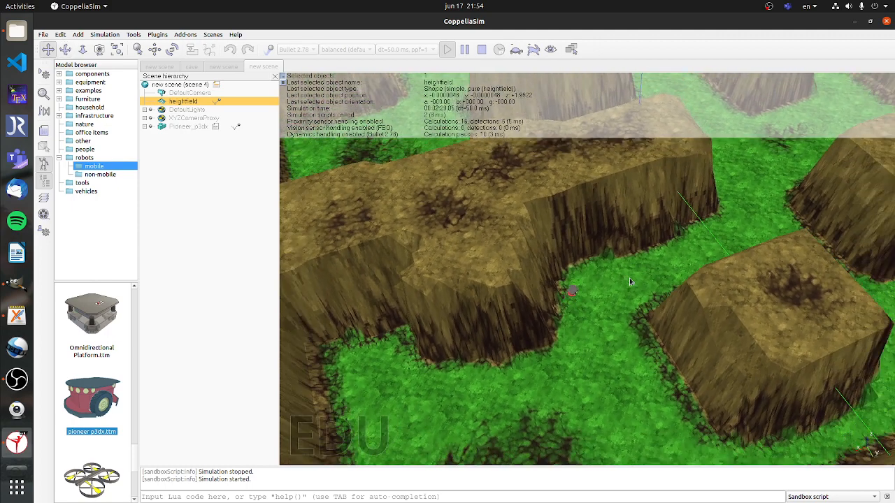
- Survey the whole textured cave while the simulation runs and track the robot moving between the mounds
scroll(629, 282, "down", 10)
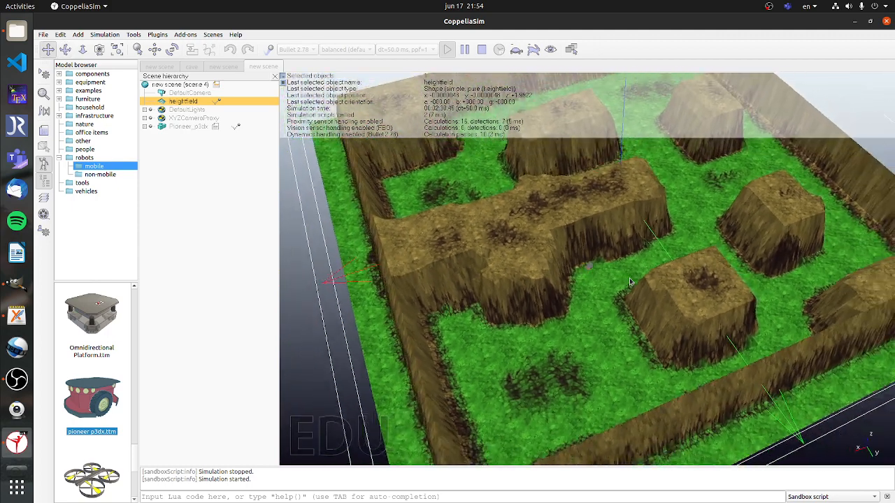
scroll(629, 281, "down", 5)
mouse_move(629, 281)
left_mouse_down()
mouse_move(530, 276)
mouse_move(559, 288)
mouse_move(453, 273)
mouse_move(639, 286)
left_mouse_up()
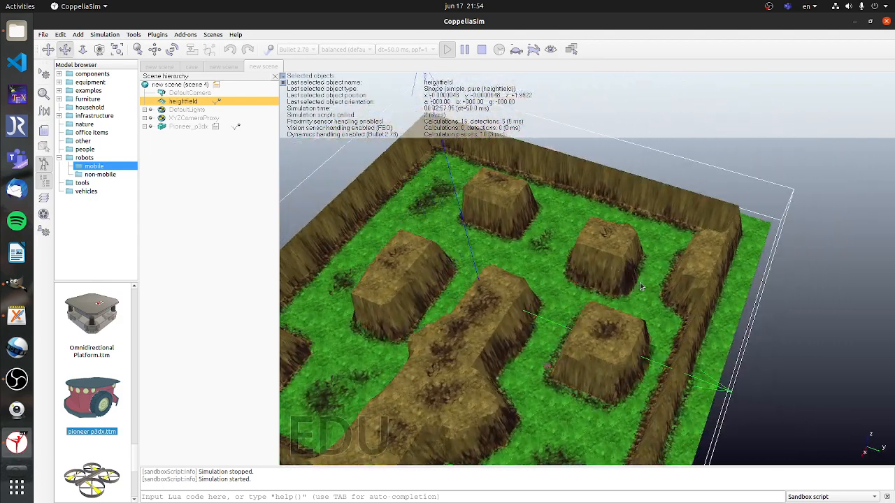
scroll(561, 315, "up", 5)
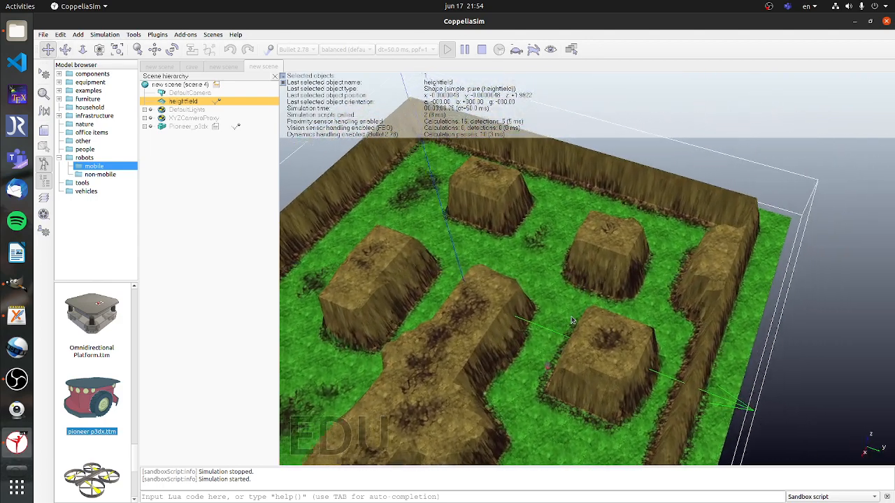
scroll(572, 321, "up", 5)
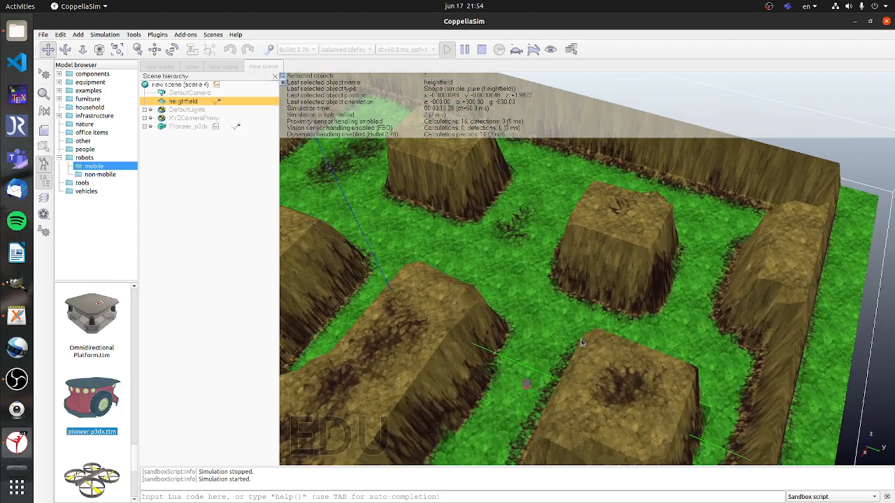
left_click_drag(581, 339, 467, 291)
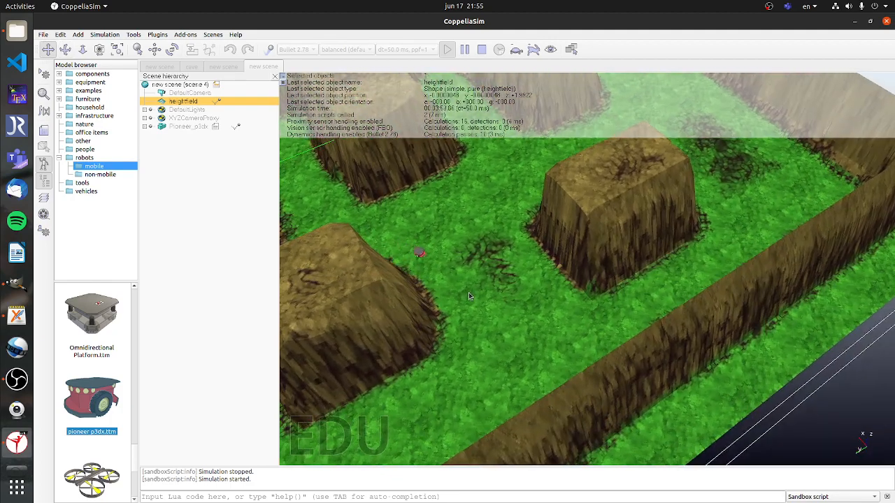
scroll(469, 296, "up", 5)
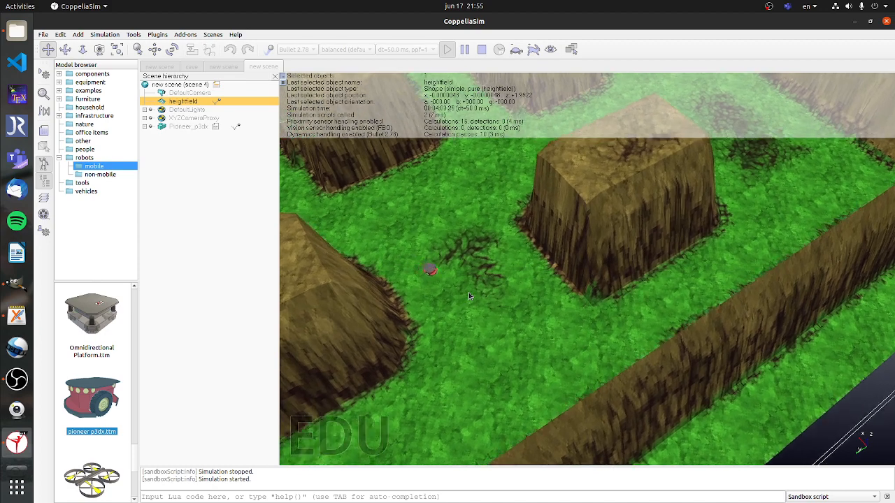
- Follow the running Pioneer_p3dx robot from changing viewpoints to examine how it travels between the mounds and along the cave's outer walls
scroll(469, 293, "up", 2)
left_click_drag(542, 331, 646, 259)
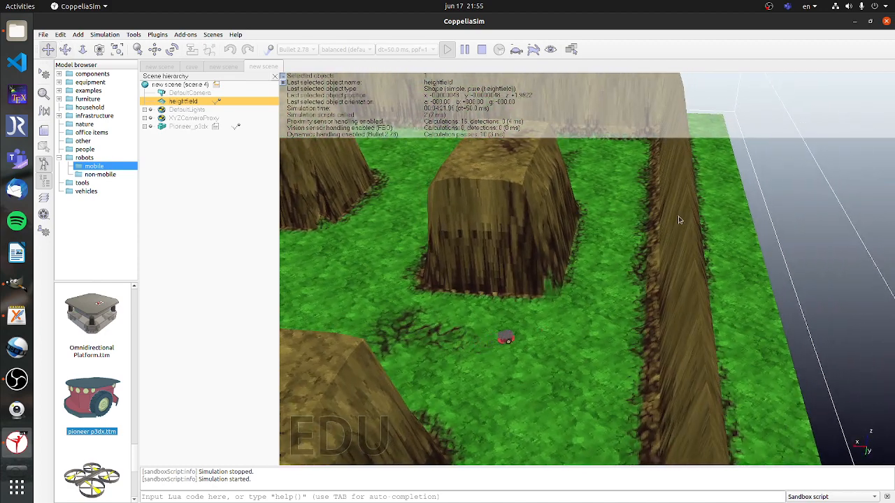
left_click_drag(679, 219, 683, 193)
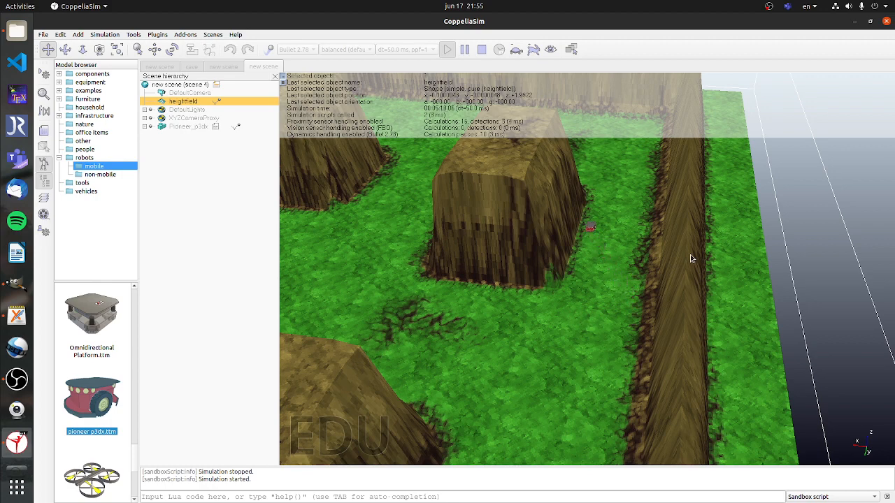
left_click_drag(471, 256, 765, 302)
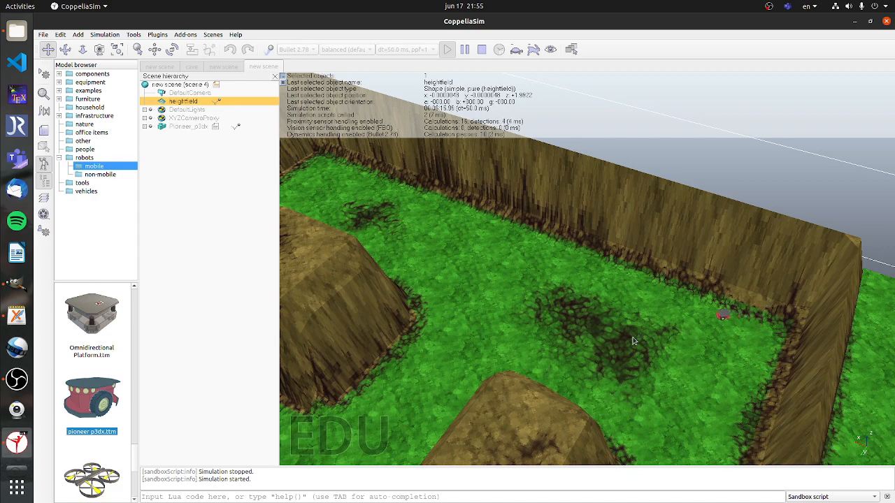
left_click_drag(598, 334, 832, 210)
left_click_drag(499, 258, 709, 269)
scroll(580, 276, "down", 3)
left_click_drag(571, 250, 721, 278)
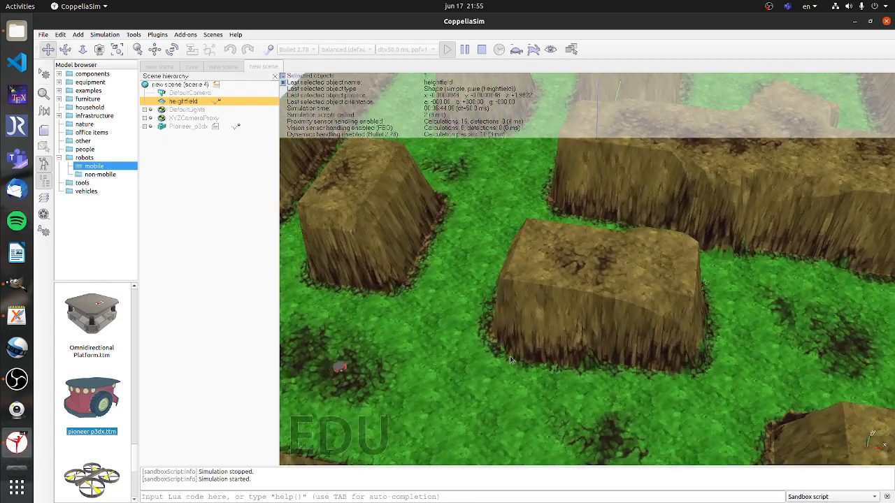
left_click_drag(559, 322, 622, 318)
left_click_drag(510, 356, 622, 319)
scroll(611, 334, "up", 5)
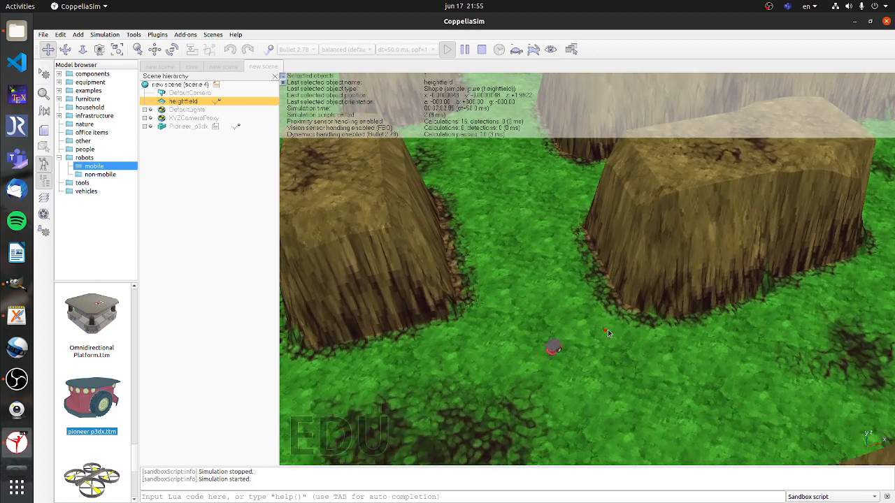
left_click_drag(607, 330, 650, 316)
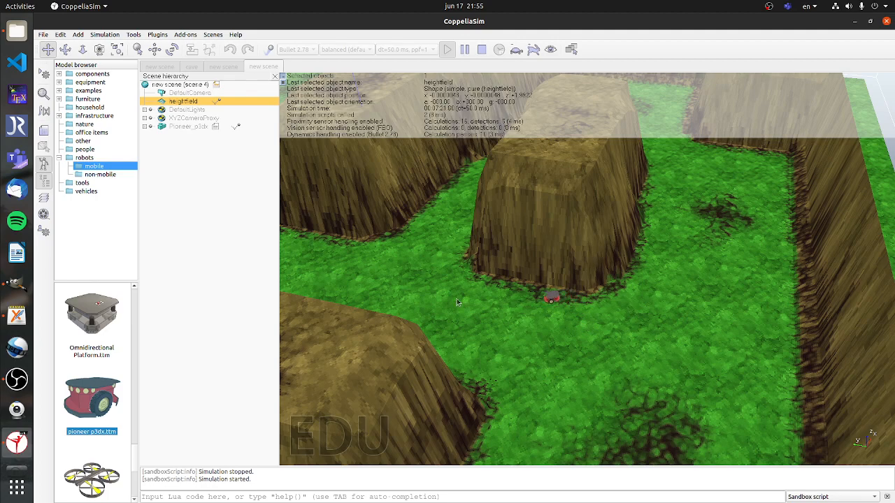
left_click_drag(456, 298, 588, 333)
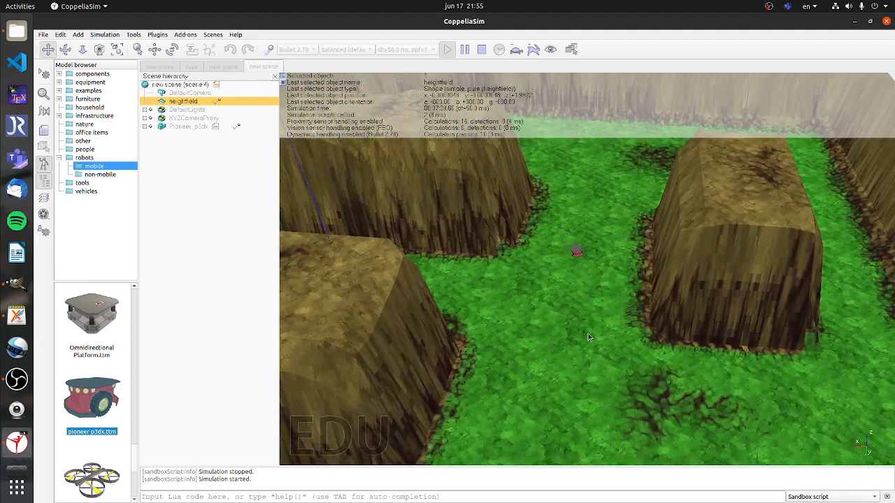